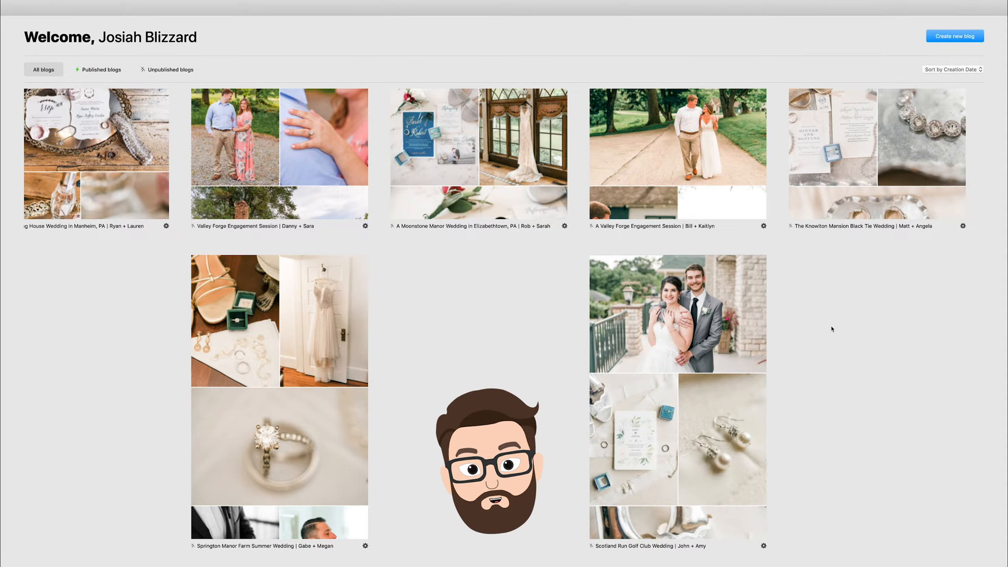
Start a new blog named "A Scotland Run Golf Club Wedding |" followed by the couple's first names joined by "&".
left_click(960, 40)
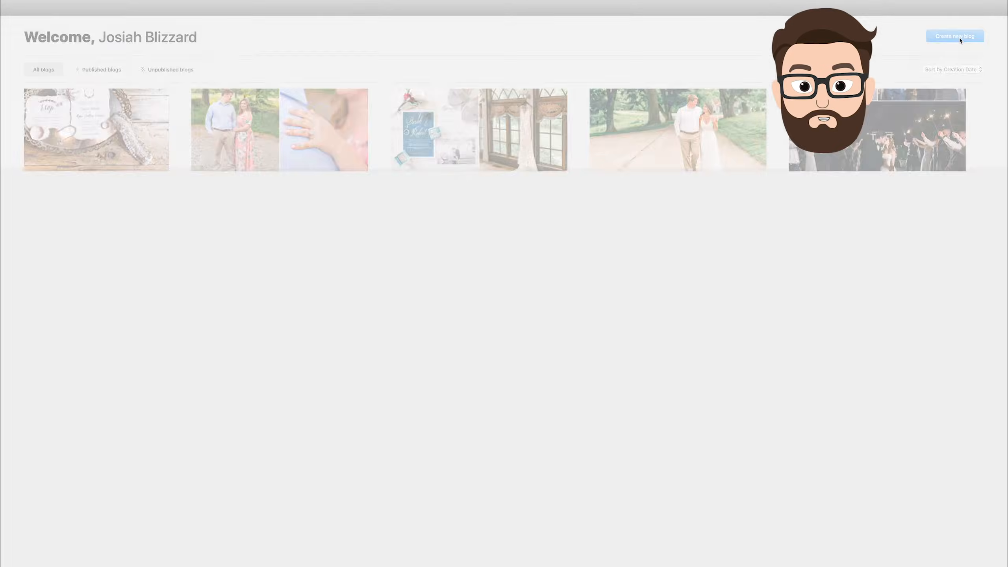
left_click(534, 287)
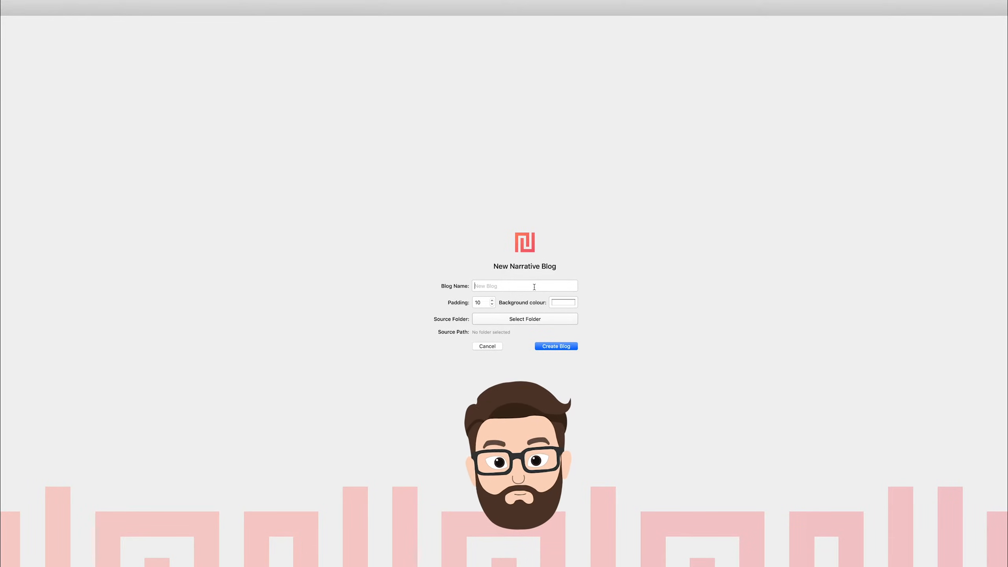
type("A Scotla")
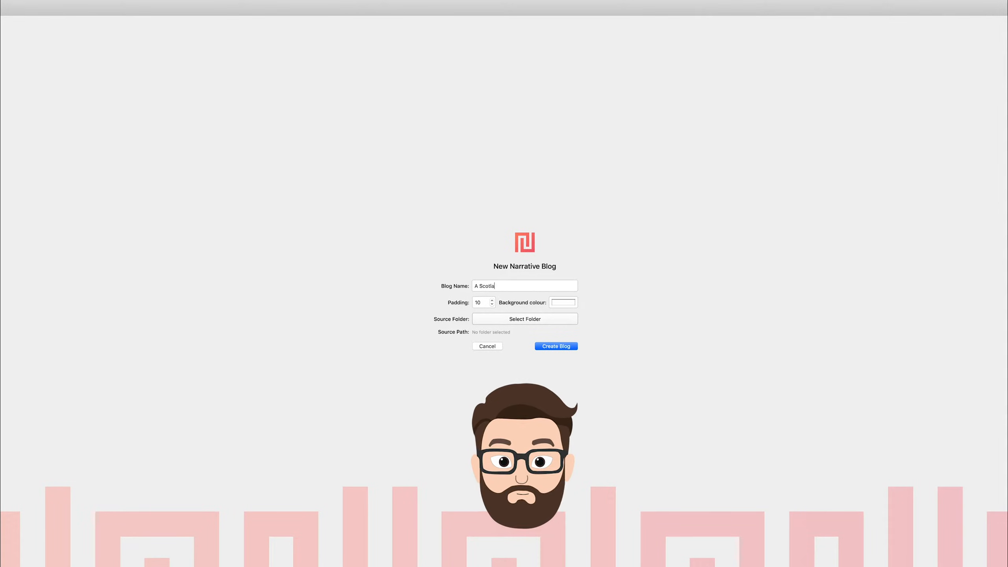
type("nd Run Golf Club Wedding ")
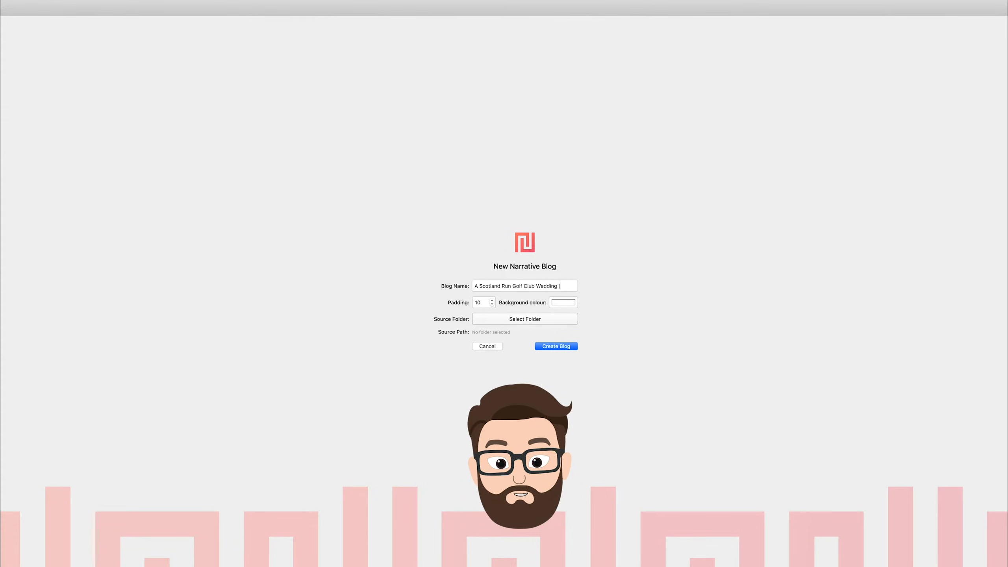
type("| John & Amy")
Set the new blog's padding to 5 and try out a pale background colour on the colour wheel.
left_click(492, 305)
left_click(491, 304)
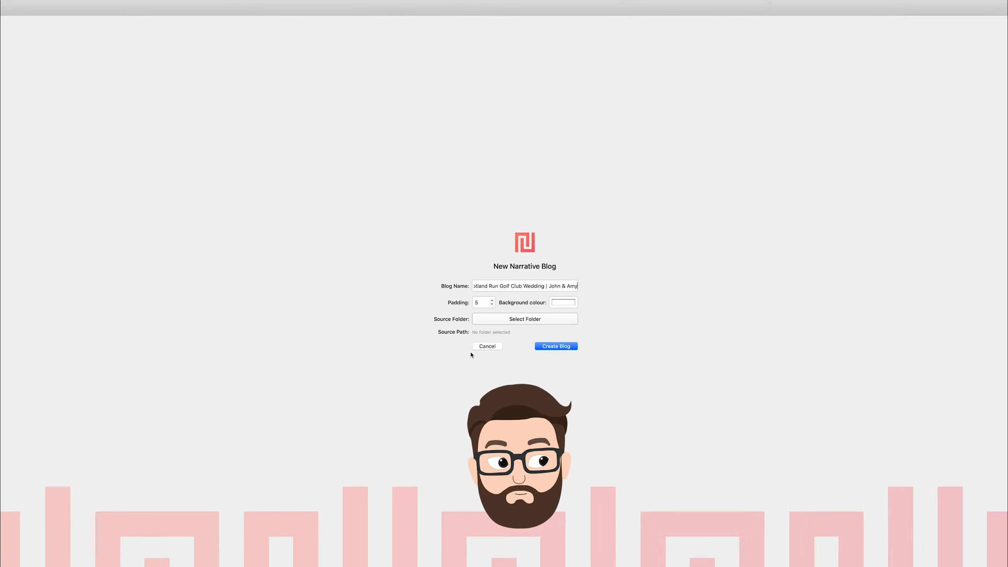
left_click(561, 307)
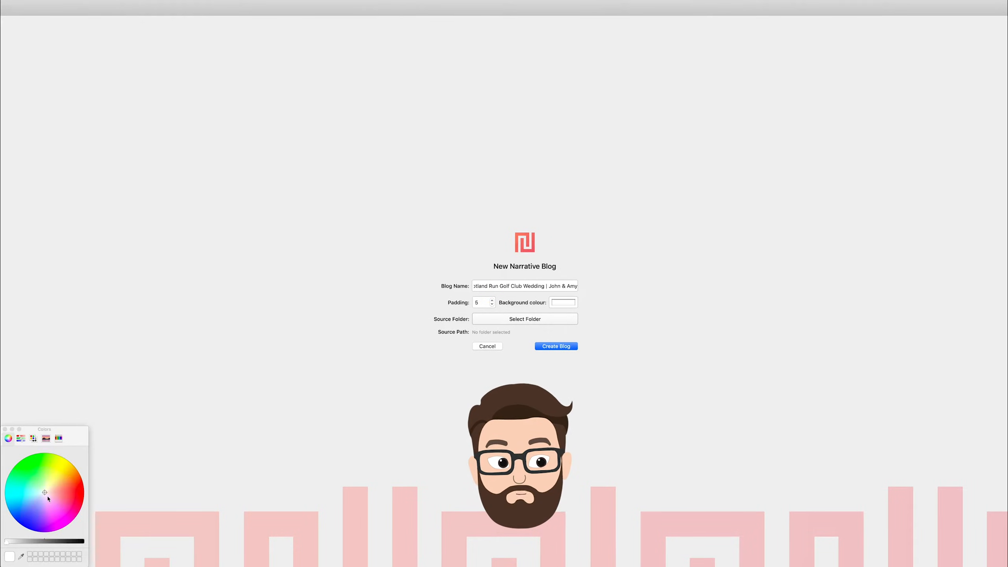
left_click_drag(79, 495, 34, 488)
left_click(41, 494)
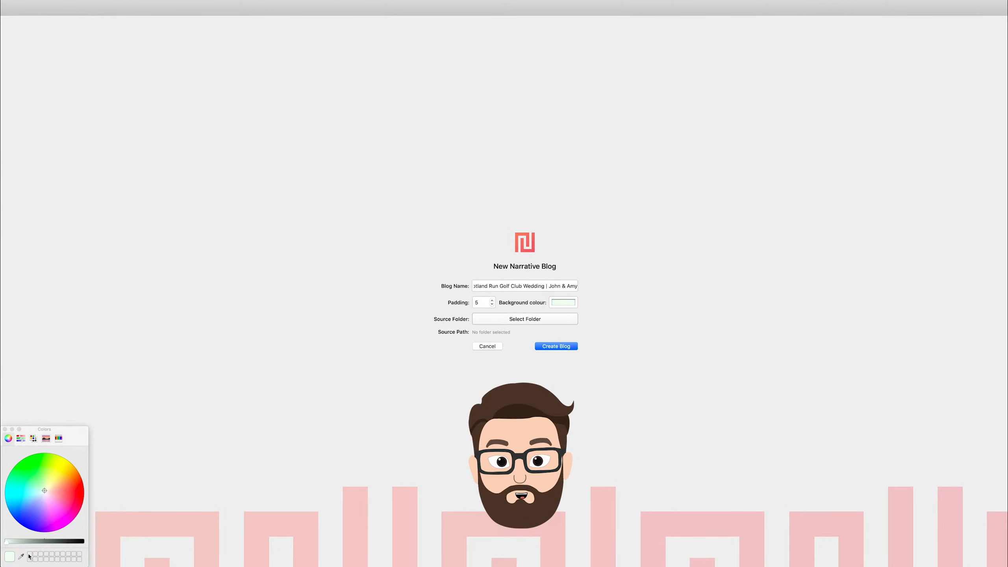
left_click(5, 429)
Use the FAVORITES folder inside EDITED in the couple's wedding folder as the image source and create the blog.
left_click(522, 319)
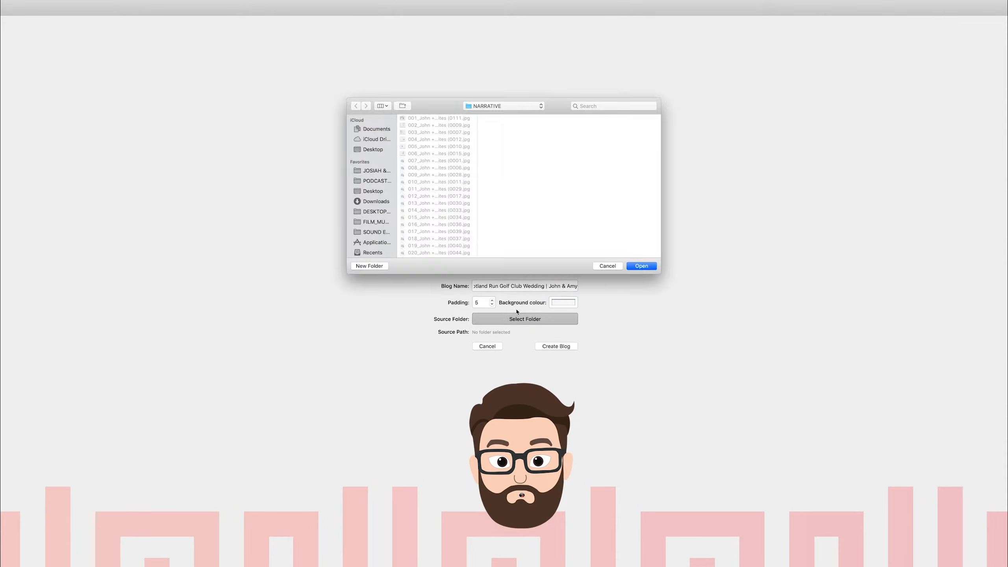
left_click(500, 108)
left_click(506, 127)
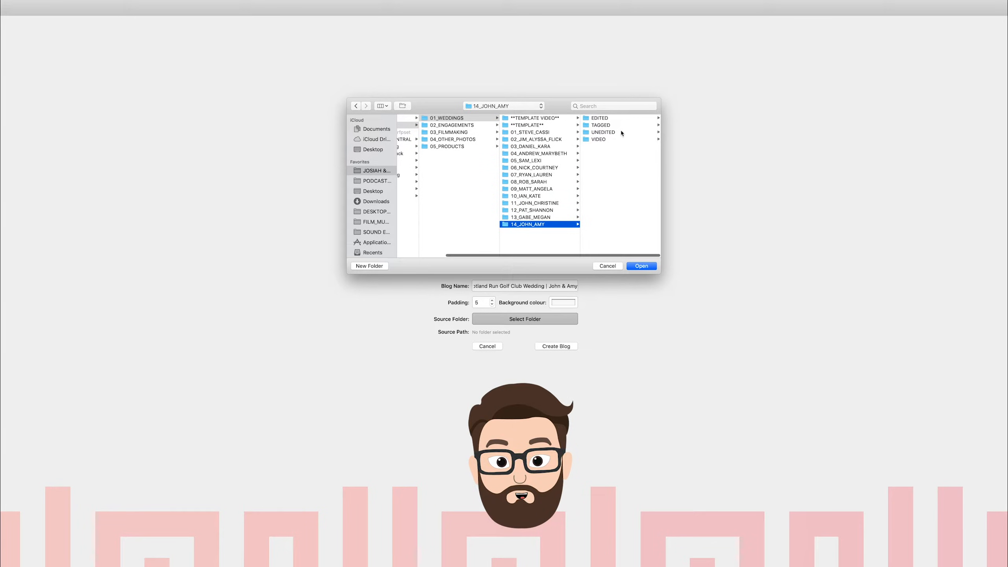
left_click(607, 120)
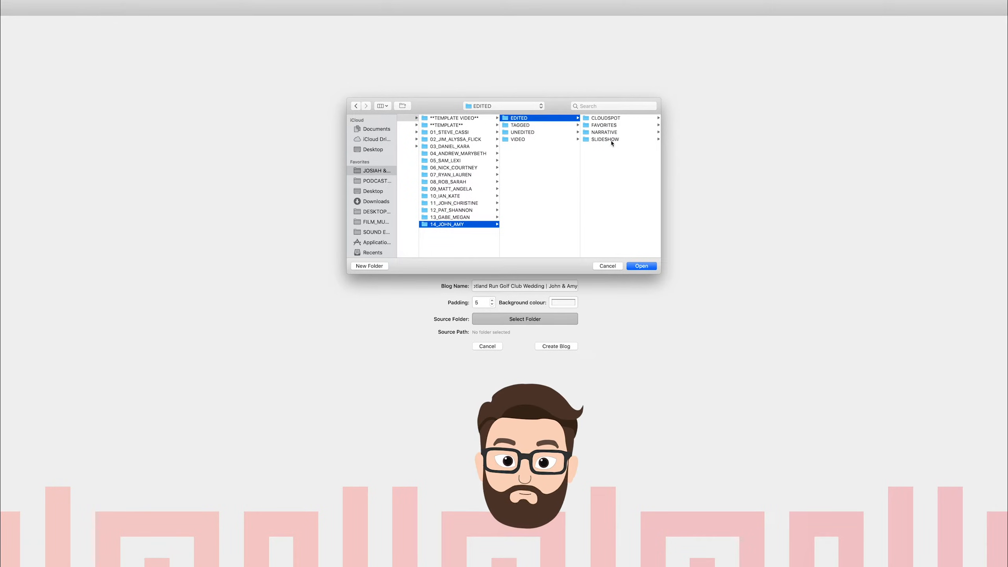
left_click(617, 125)
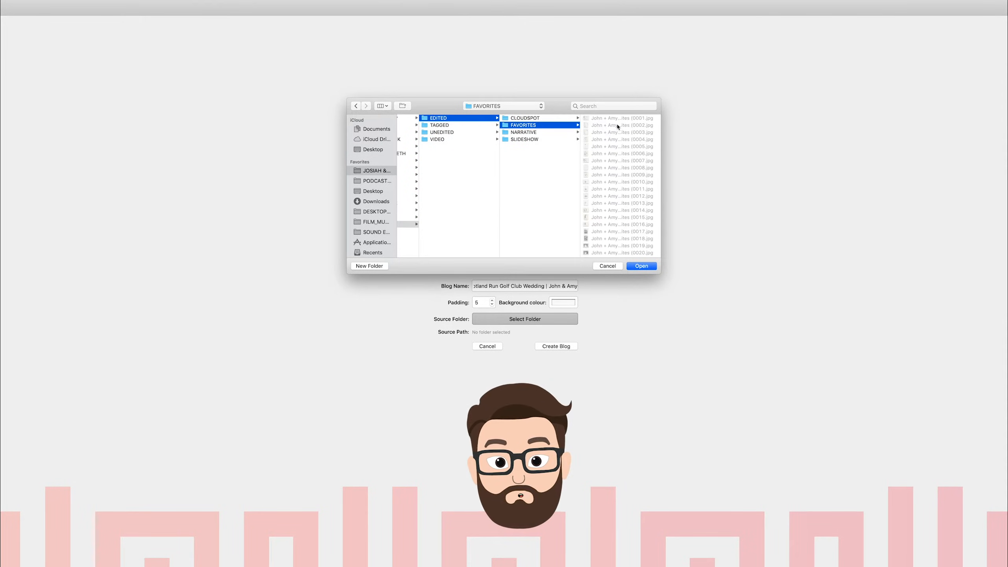
scroll(613, 212, "down", 20)
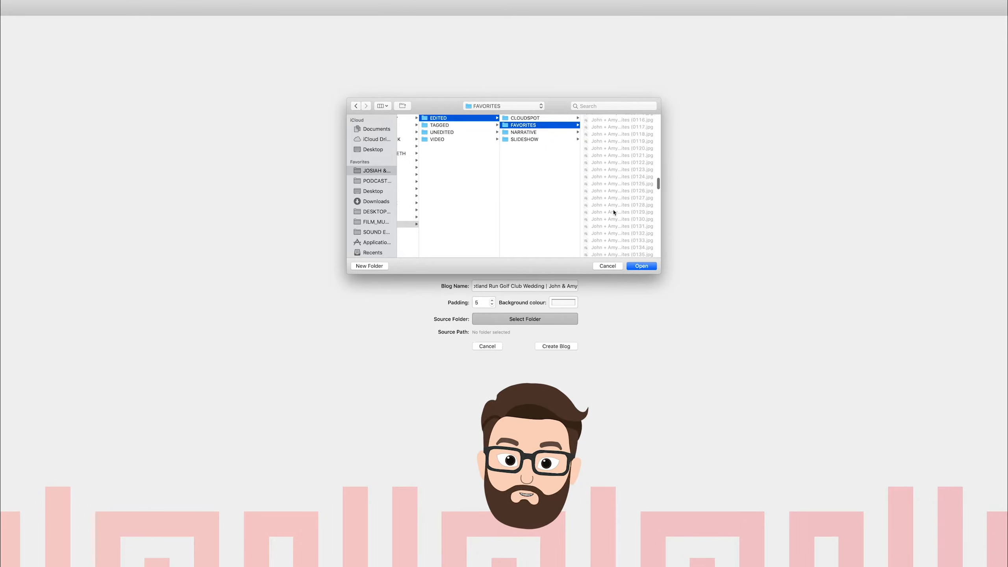
scroll(613, 212, "up", 20)
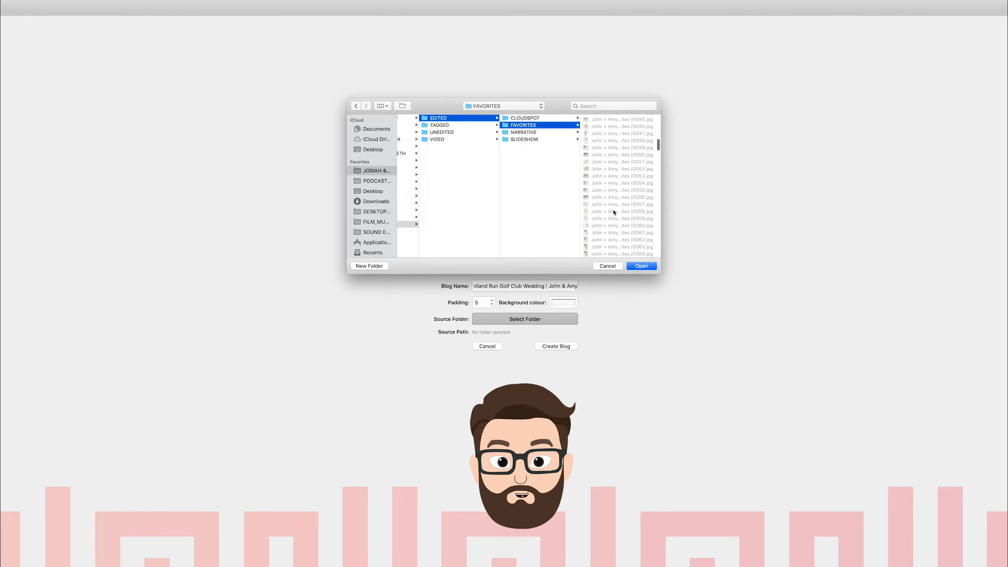
scroll(614, 211, "up", 8)
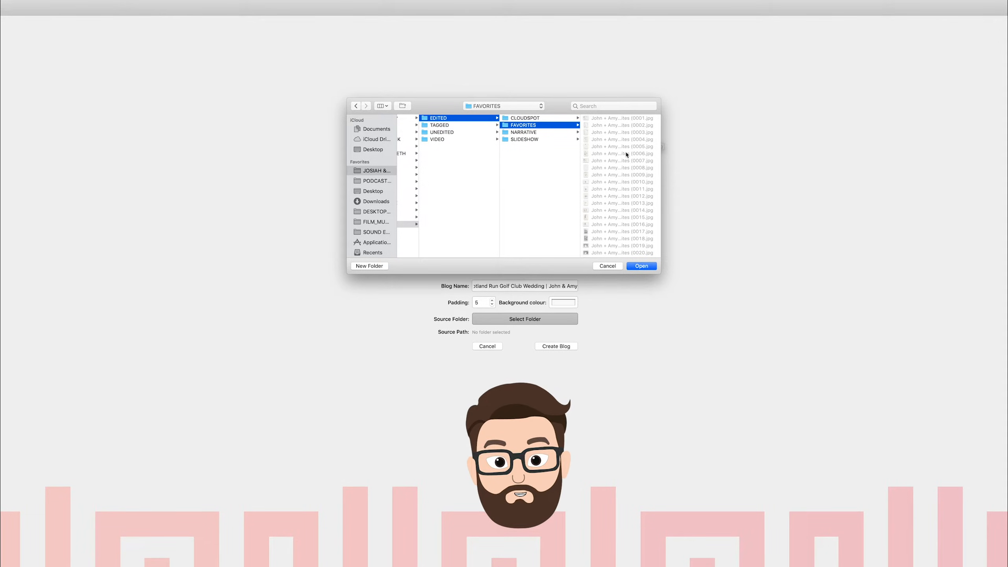
left_click(644, 266)
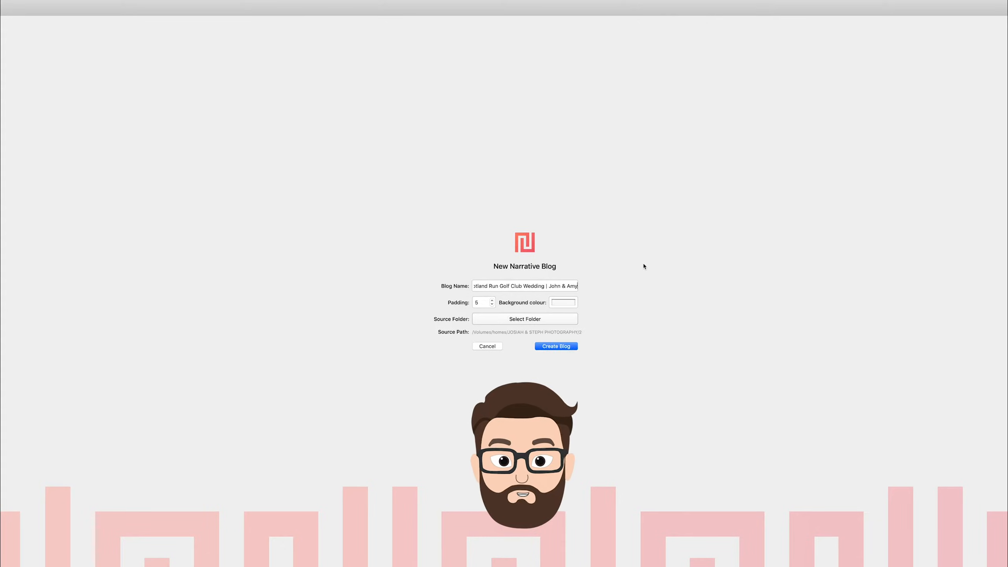
left_click(557, 346)
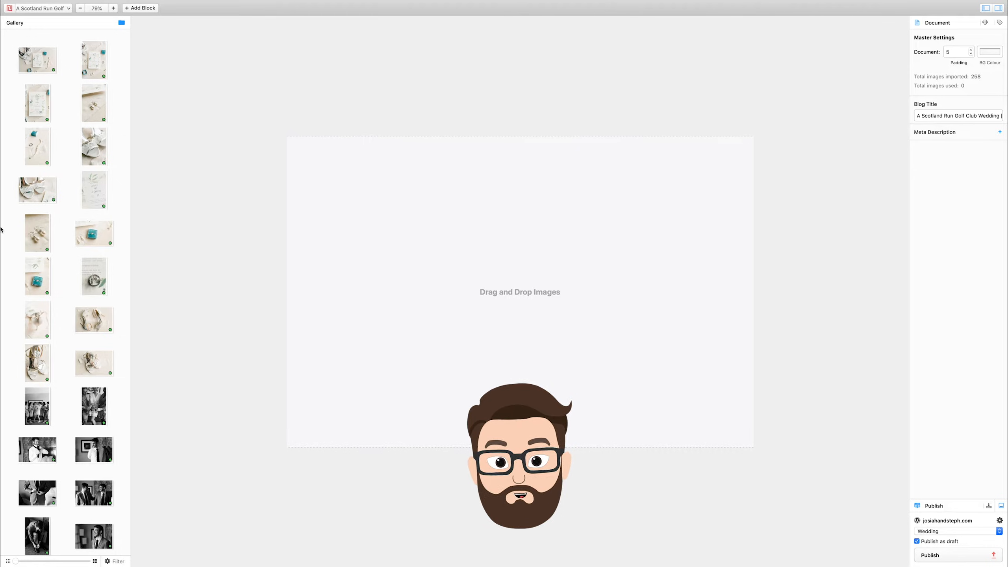
Look through the imported gallery images, reveal the meta description field and check the blog title.
scroll(48, 290, "down", 15)
scroll(79, 372, "down", 15)
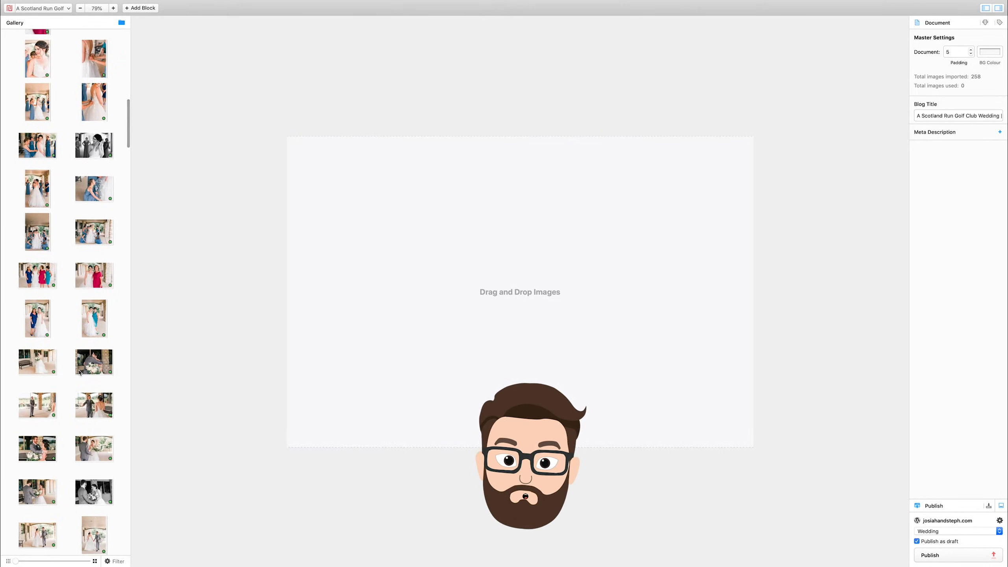
scroll(79, 372, "down", 15)
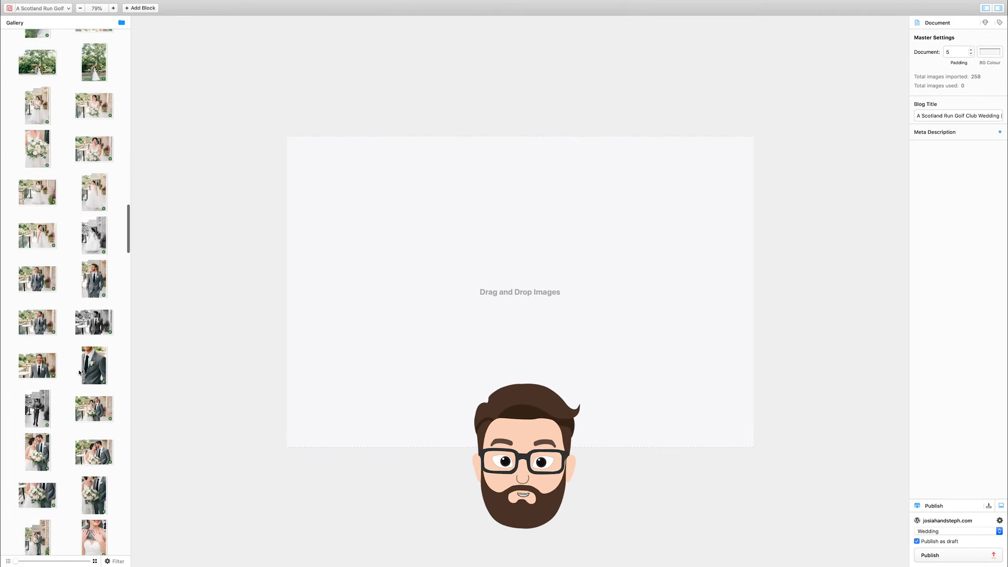
scroll(79, 373, "up", 10)
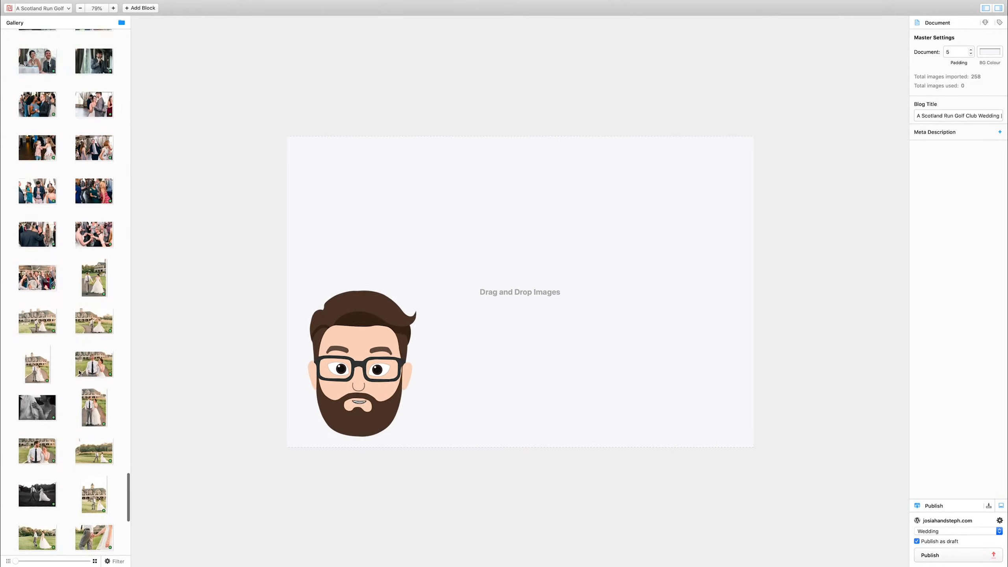
scroll(79, 373, "up", 15)
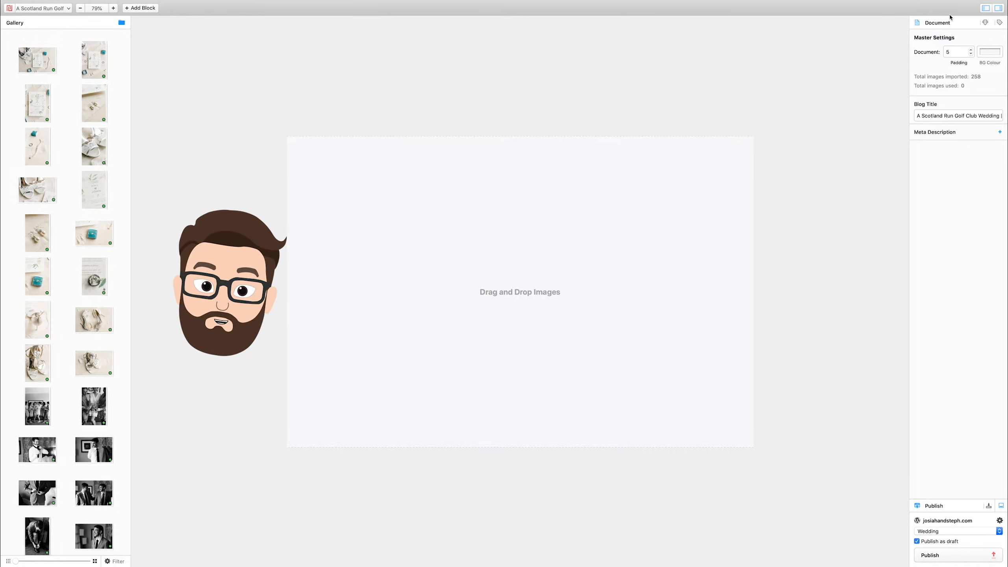
left_click(1000, 132)
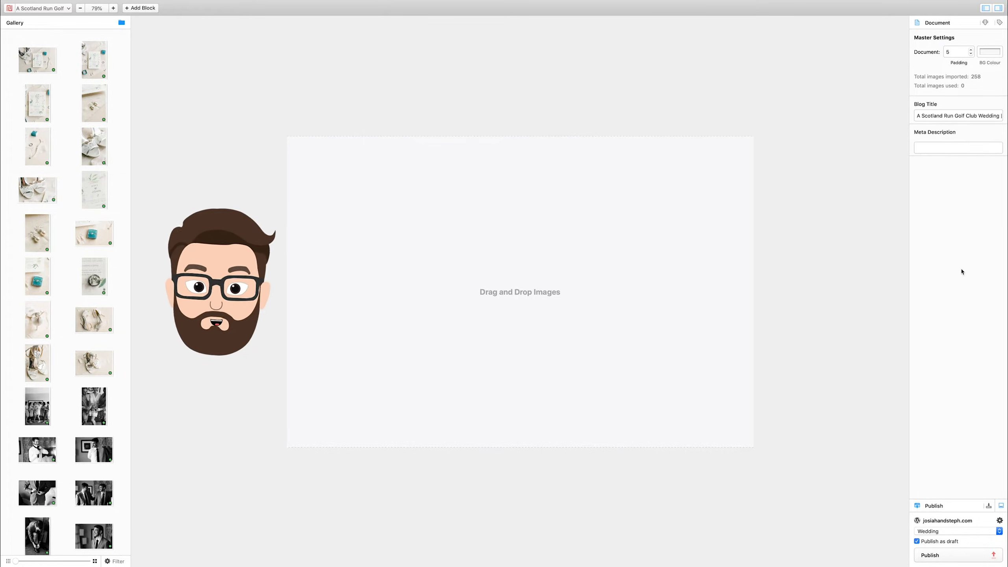
triple_click(936, 115)
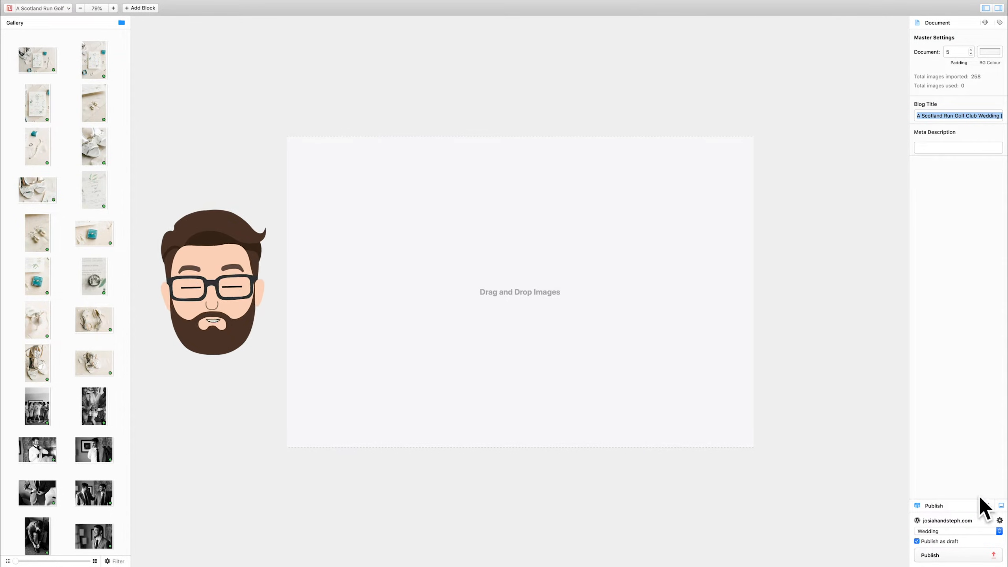
left_click(355, 116)
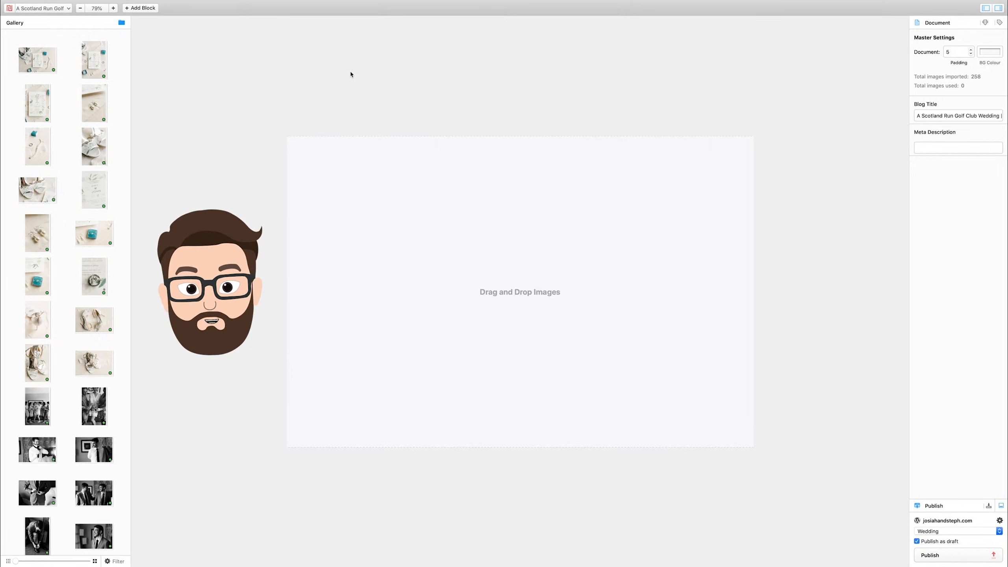
Place the landscape photo of the couple standing under the garden pergola as the blog's opening image.
scroll(88, 186, "down", 15)
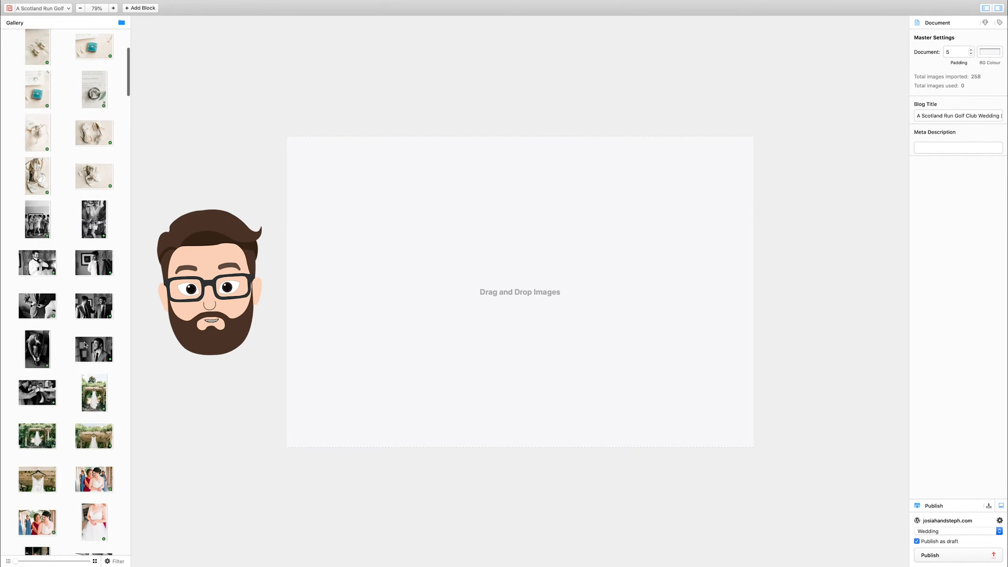
scroll(84, 344, "down", 12)
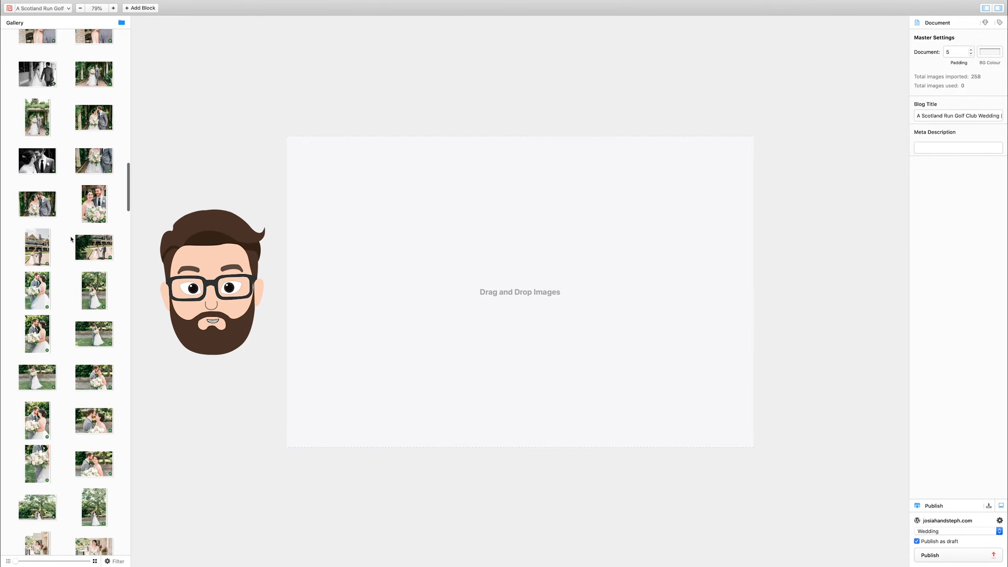
scroll(99, 191, "up", 3)
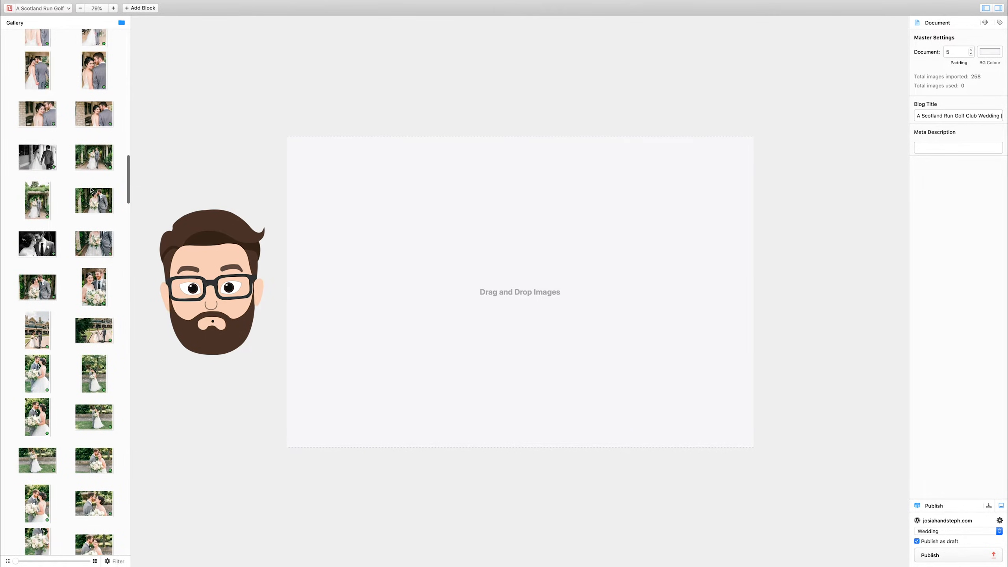
double_click(95, 159)
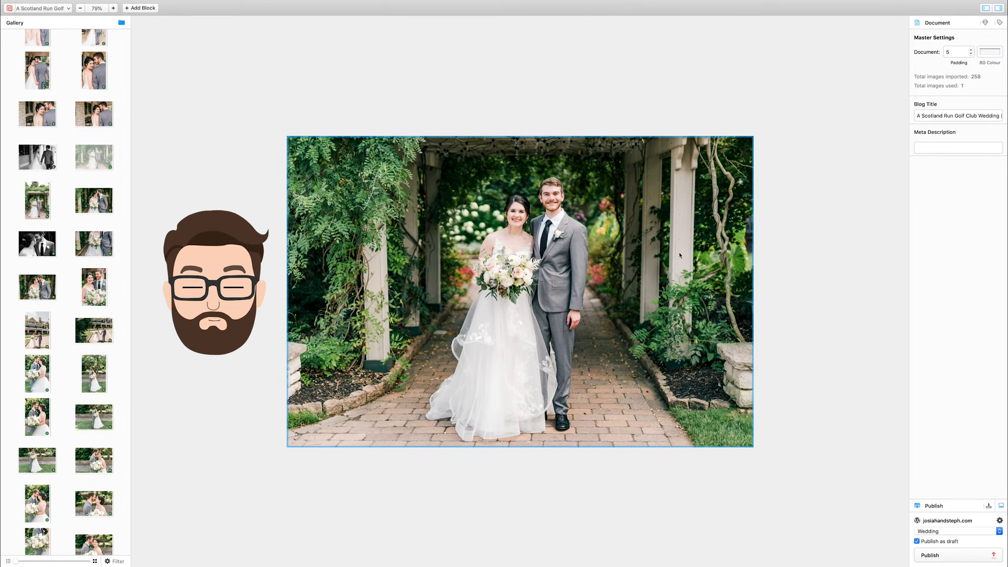
Add the portrait photos of the pearl earrings and the ring in its teal box side by side below the opening image.
scroll(62, 255, "down", 3)
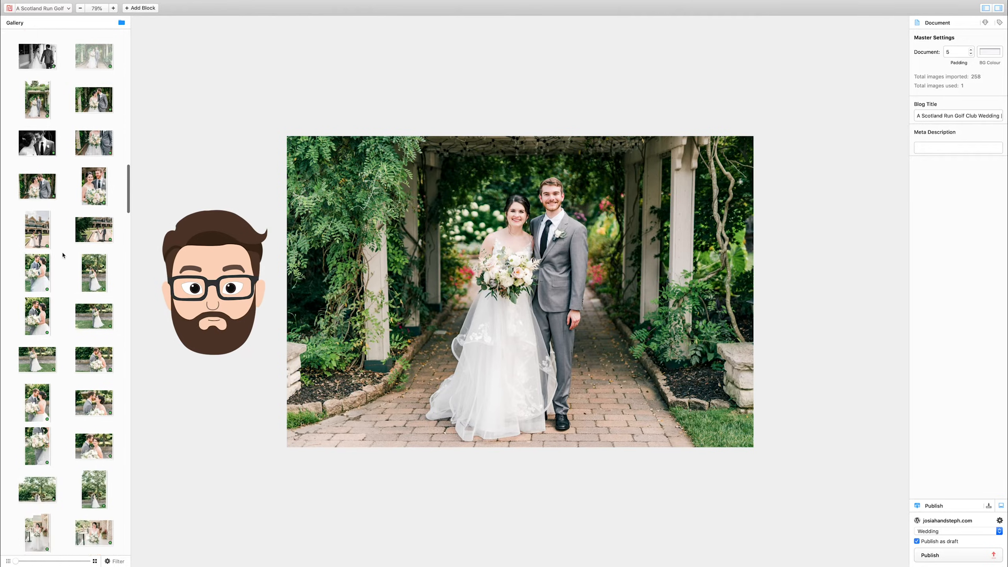
scroll(62, 254, "up", 10)
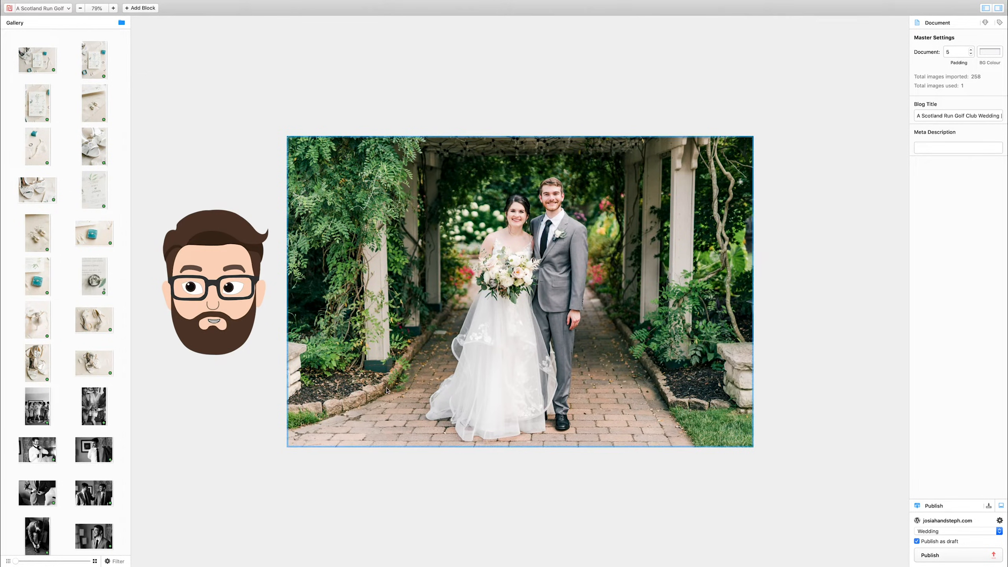
left_click(95, 104)
left_click(95, 63)
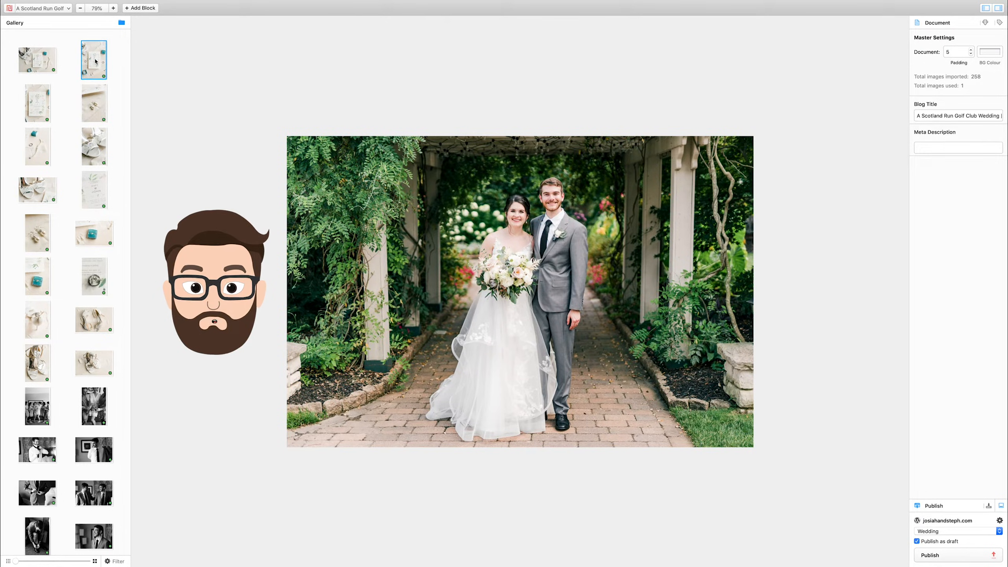
left_click(103, 120)
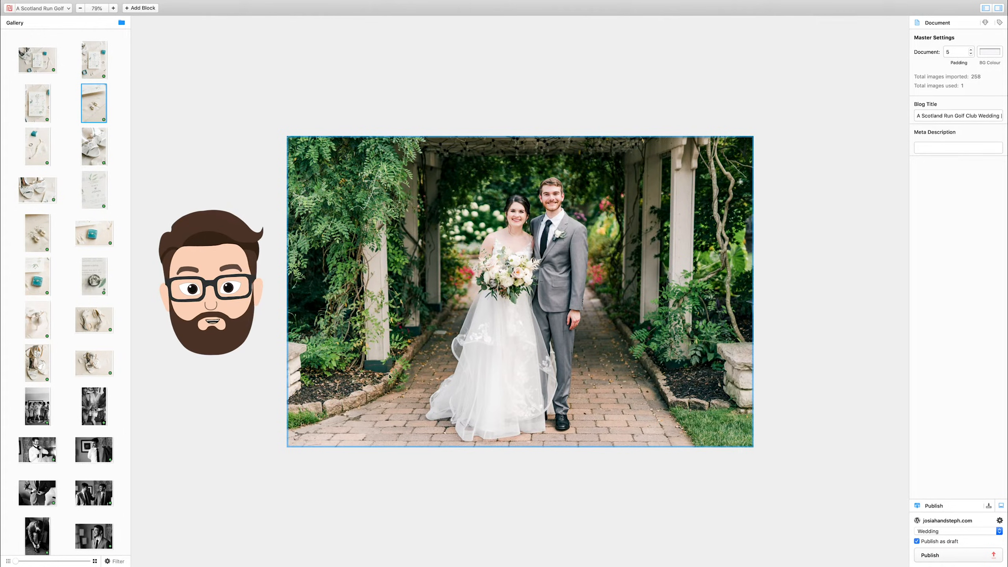
left_click(36, 110)
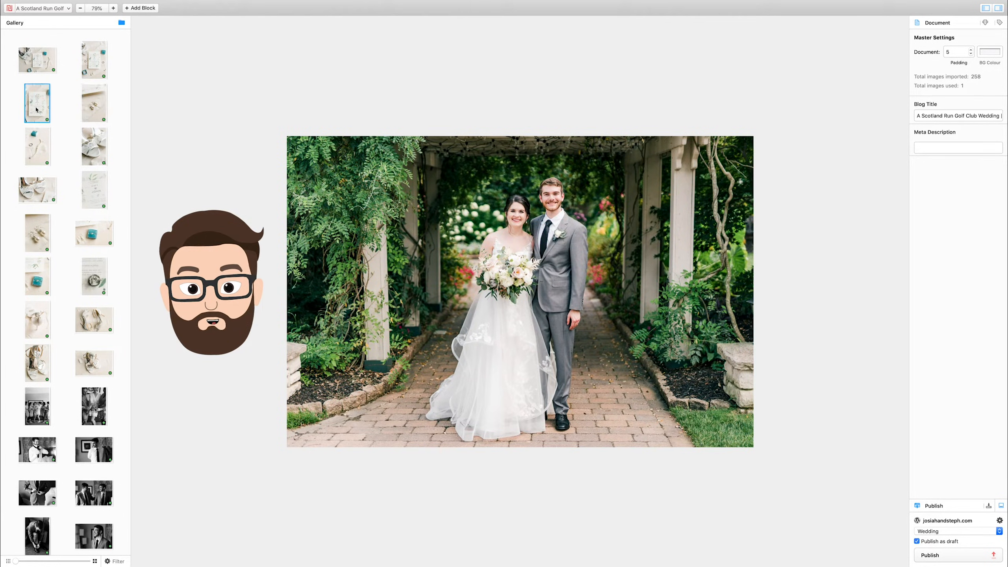
left_click(95, 96)
scroll(60, 198, "down", 1)
scroll(48, 238, "up", 1)
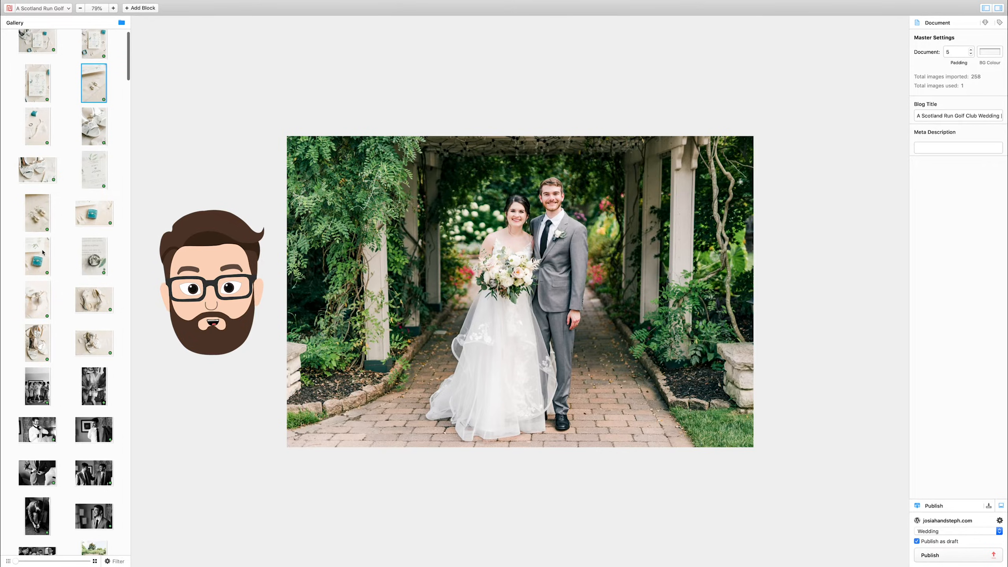
left_click(39, 276, "super")
key("Return")
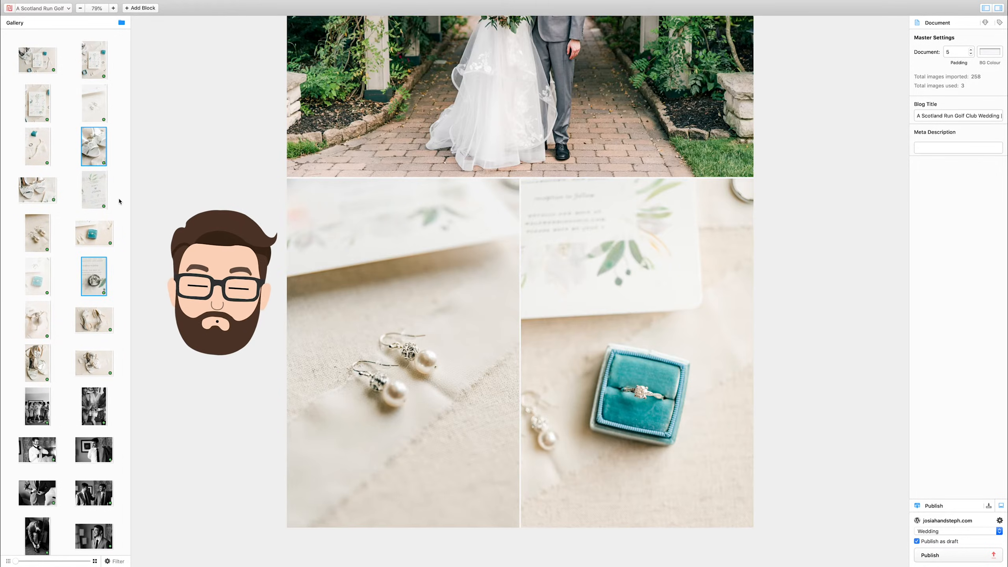
Add the landscape flat-lay of the wedding invitation, shoes, rings and bracelet below the earrings and ring box pair.
left_click(98, 289, "super")
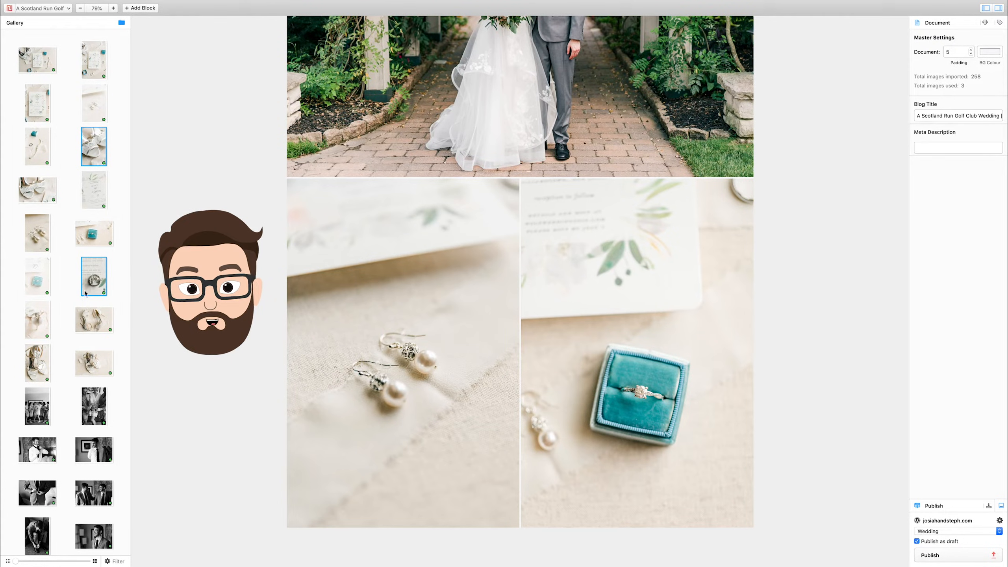
left_click(117, 238)
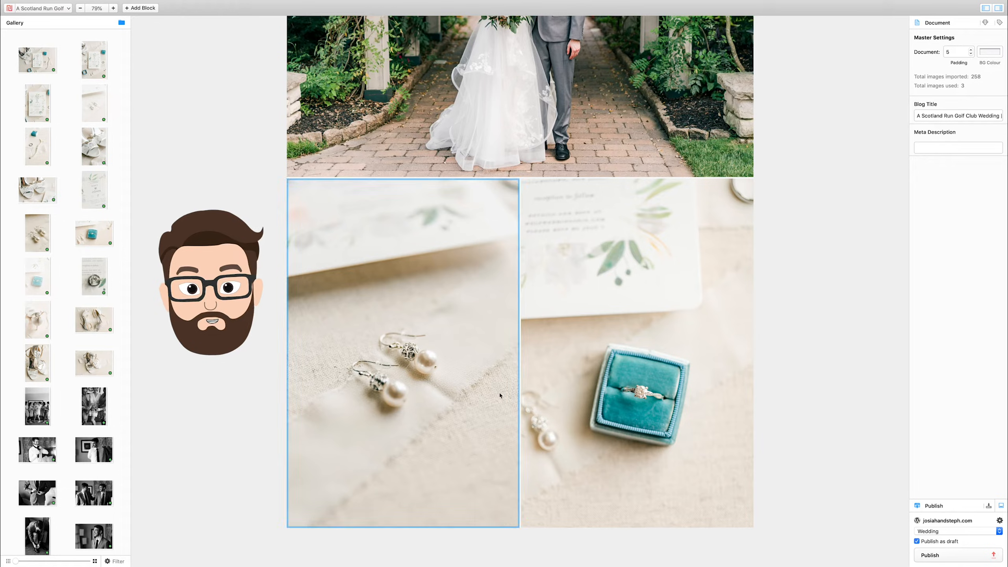
left_click(44, 67)
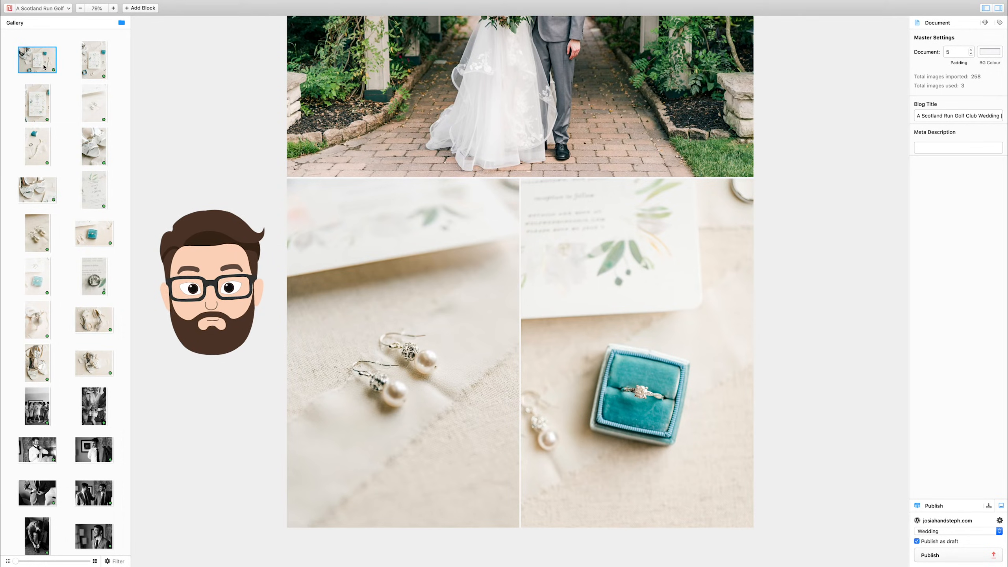
double_click(44, 66)
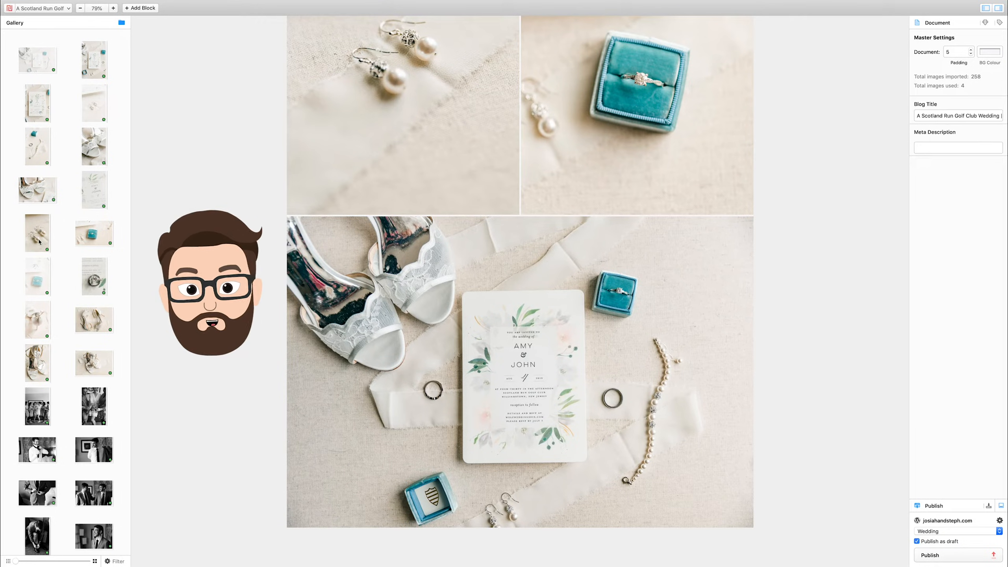
Add the portrait photos of the pearl bracelet with the ring and the invitation close-up side by side below the flat-lay.
left_click(39, 223)
left_click(40, 160)
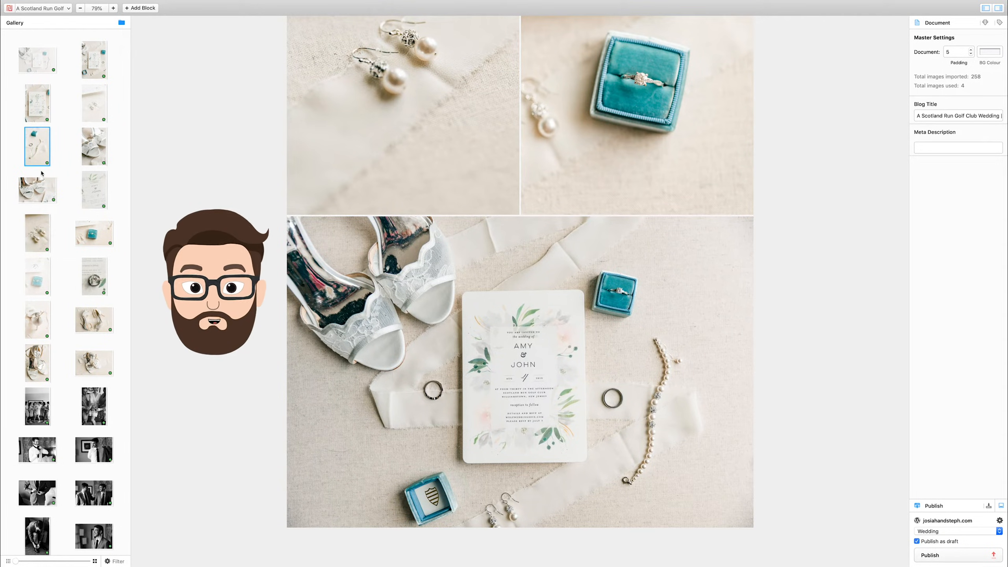
scroll(464, 159, "up", 3)
scroll(464, 158, "down", 3)
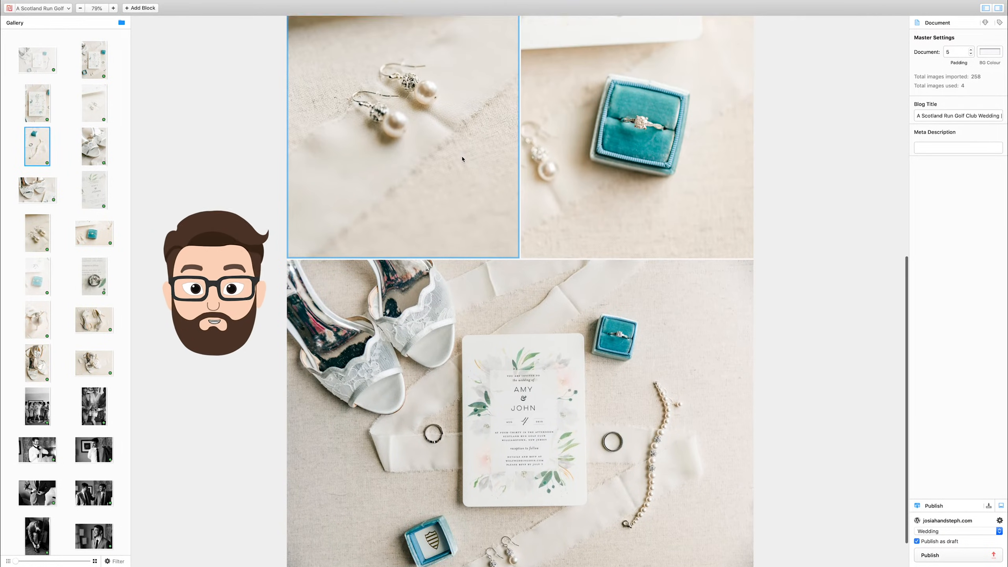
left_click(94, 190)
left_click(31, 151, "super")
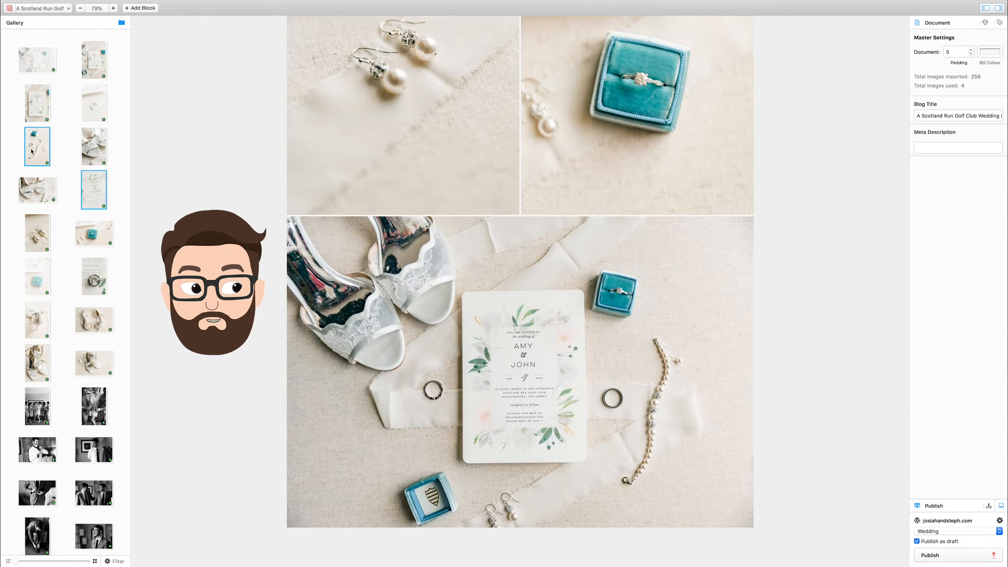
key("Return")
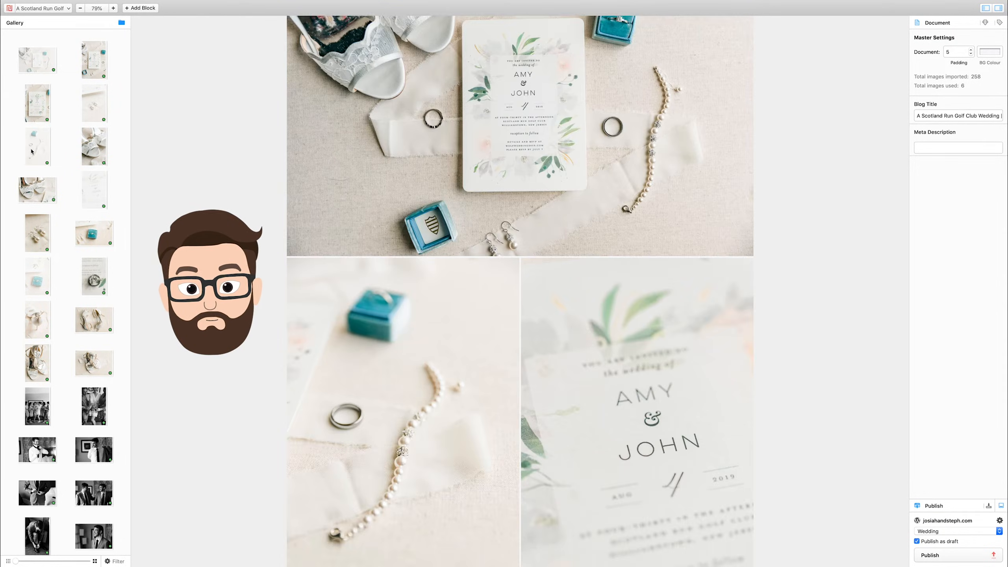
Replace the invitation close-up with the portrait of the hanging pearl earrings and place it to the left of the bracelet photo.
scroll(471, 347, "down", 3)
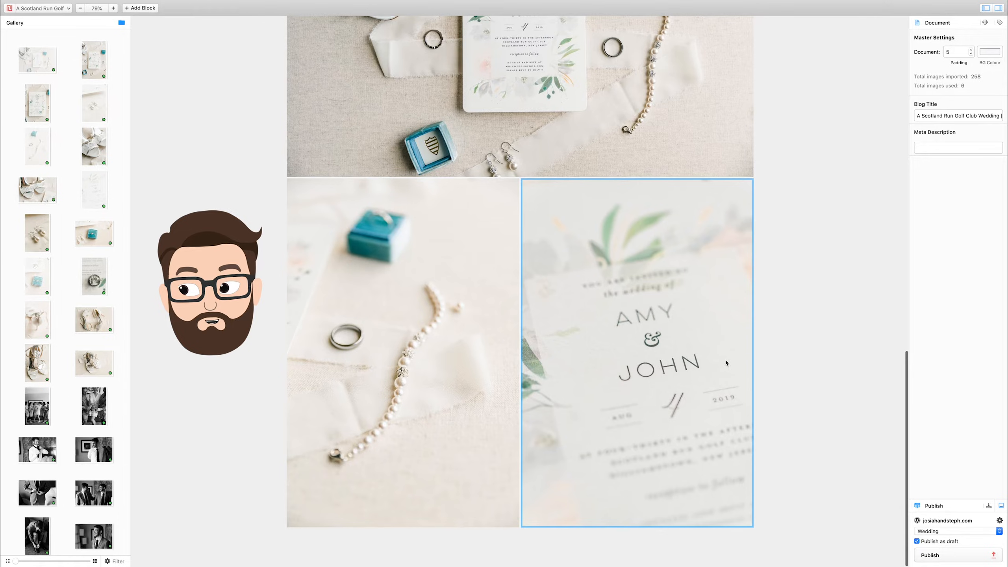
left_click(37, 374)
left_click_drag(35, 331, 622, 353)
left_click_drag(644, 509, 643, 508)
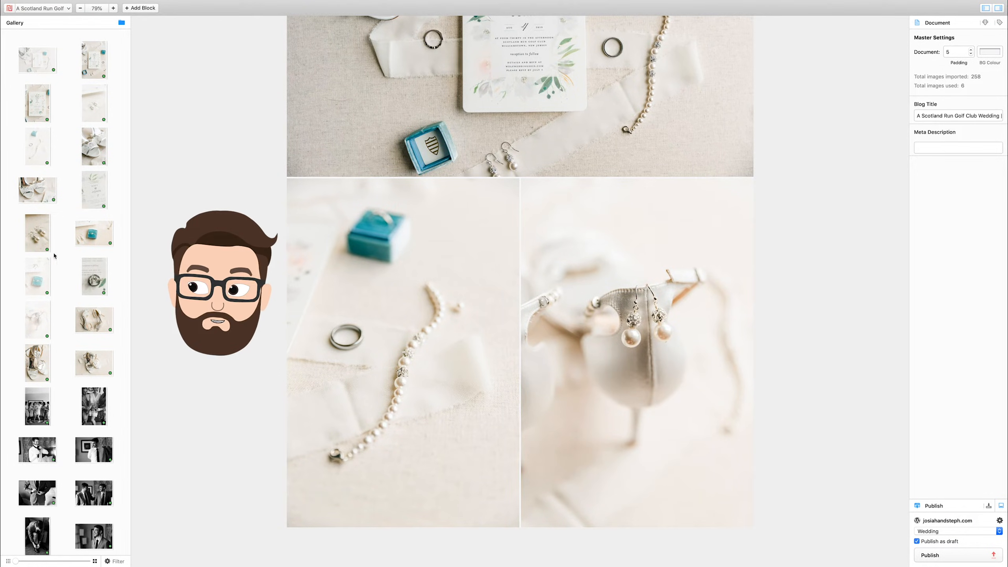
left_click_drag(41, 336, 414, 405)
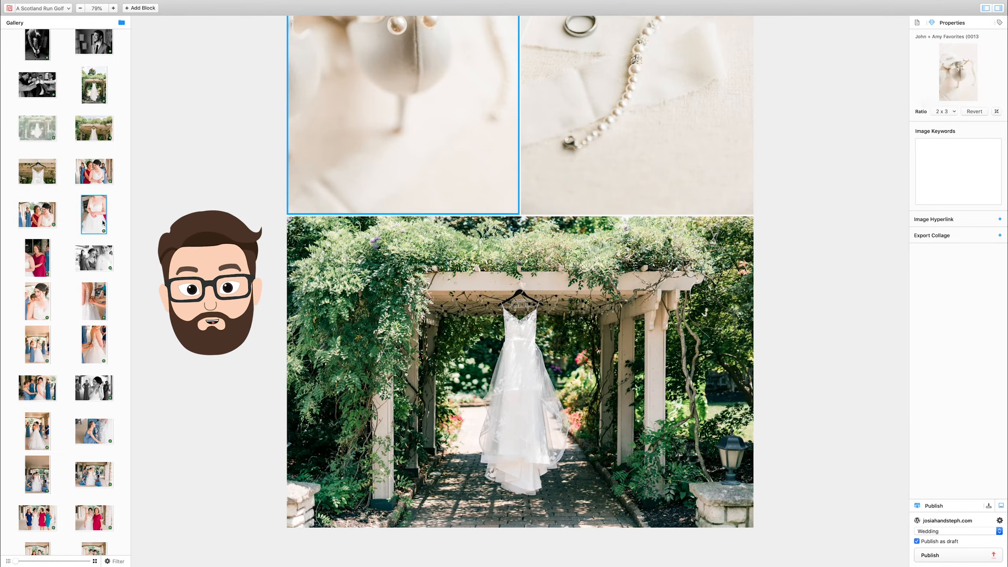
Add the landscape of the bride with the woman in the red dress, followed by two portraits of bridesmaids helping the bride, side by side.
left_click(42, 218)
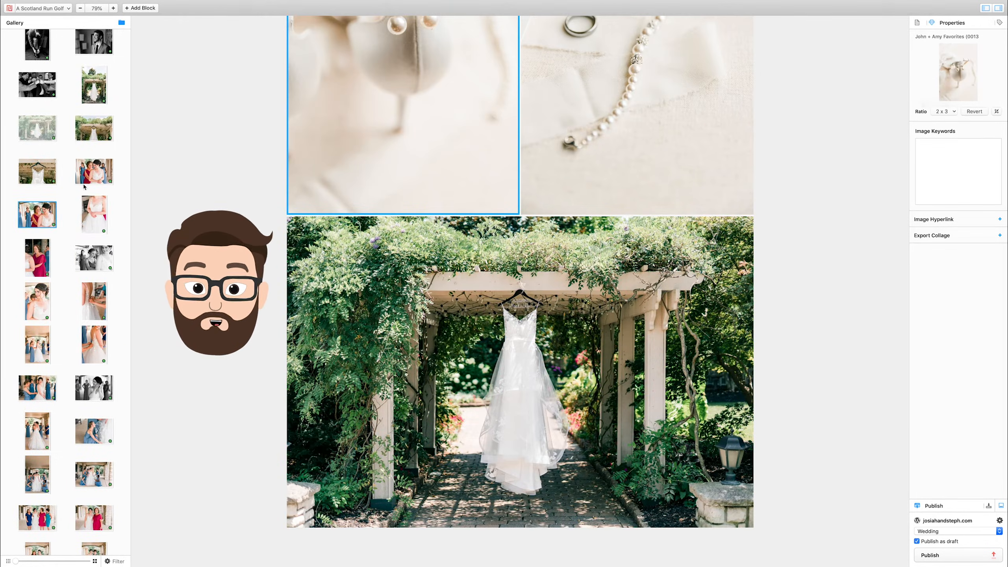
double_click(53, 209)
left_click(95, 301)
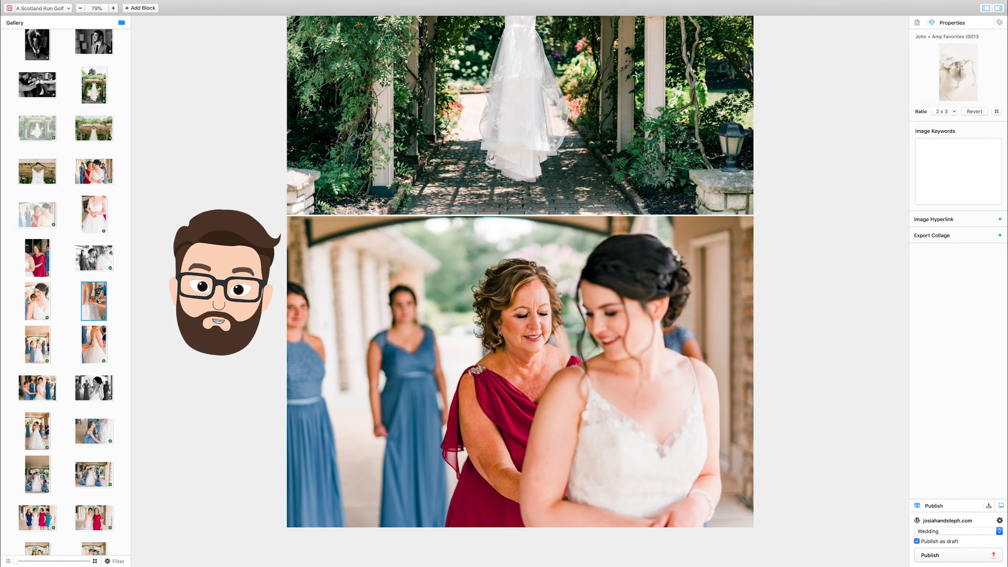
scroll(96, 301, "down", 3)
left_click(42, 241)
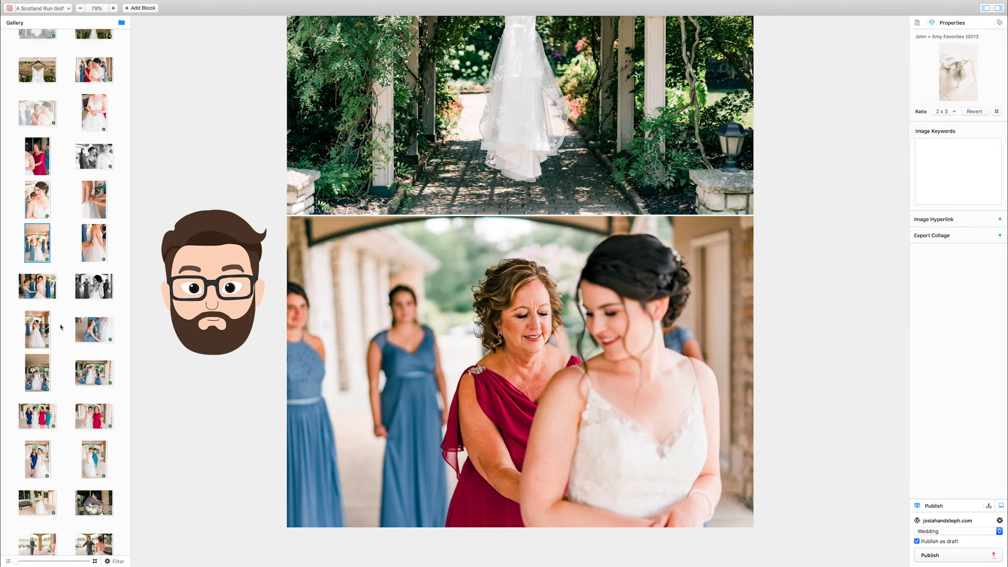
scroll(61, 327, "down", 1)
left_click(38, 355, "super")
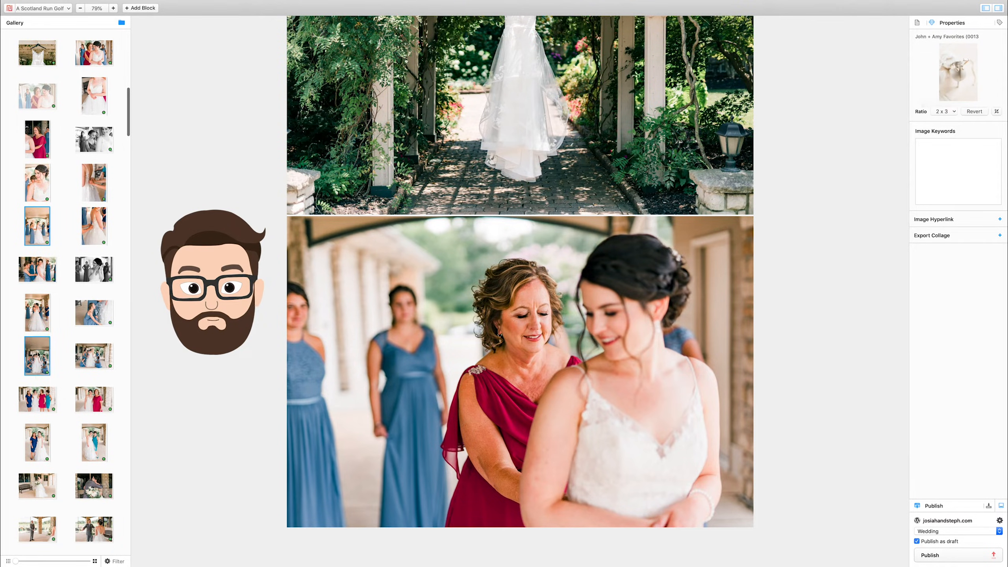
key("Return")
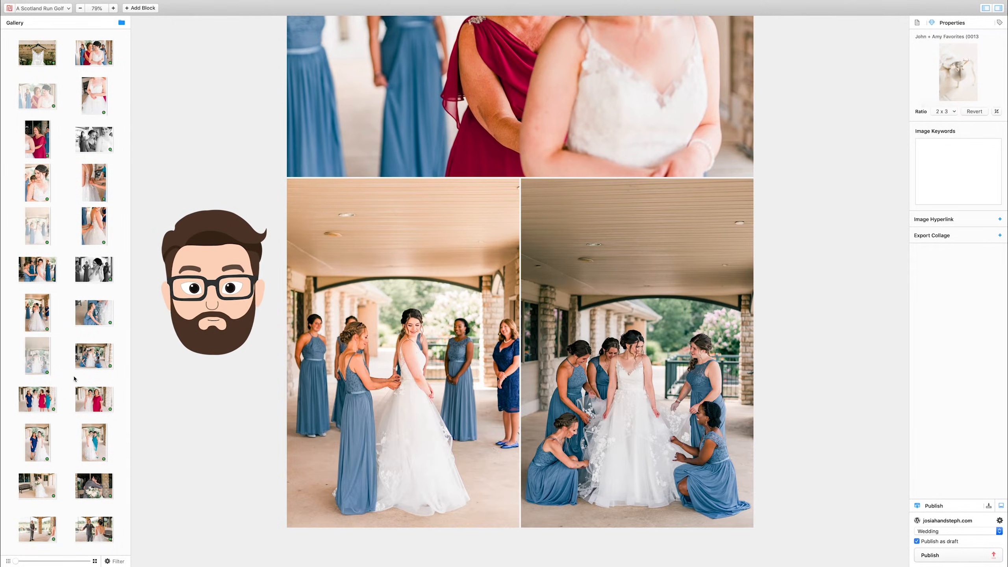
Add the landscape of the bride with the three women in navy, red and teal dresses below the bridesmaid portraits.
scroll(48, 377, "down", 4)
left_click(44, 333)
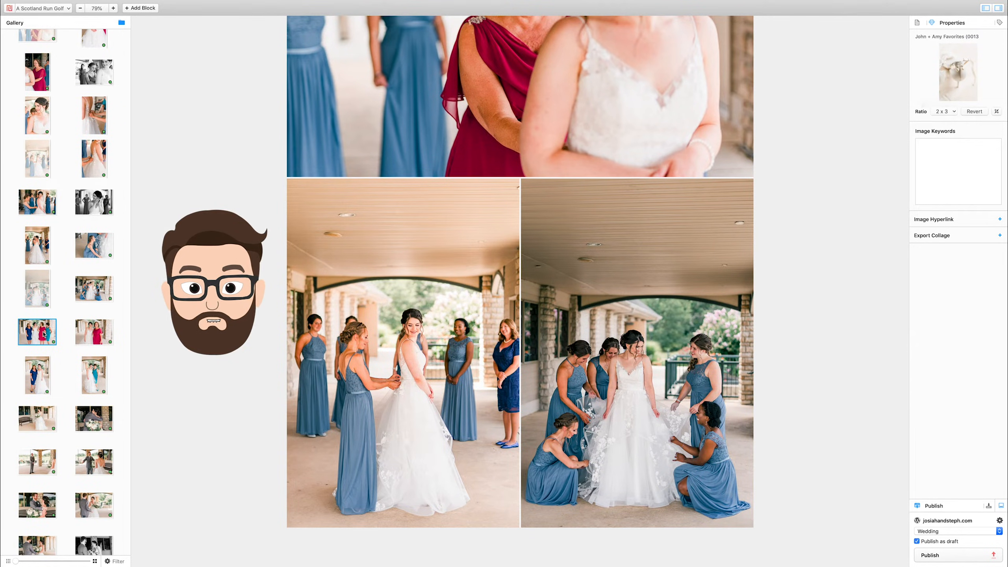
key("Return")
Add the landscape photos of the bride with her bouquet by the bench and the waiting groom as a side-by-side row.
scroll(40, 337, "down", 6)
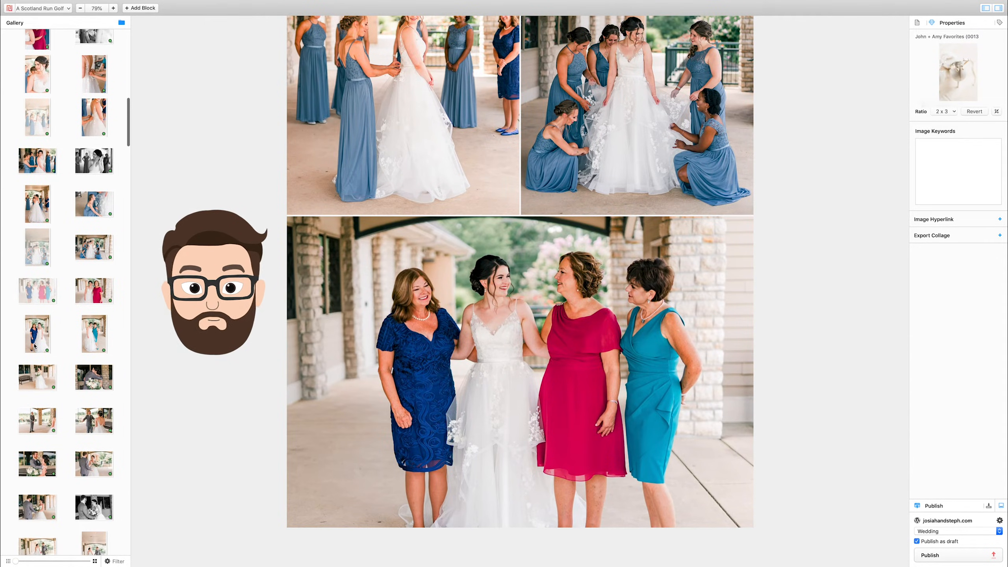
scroll(34, 345, "down", 4)
left_click(102, 339)
left_click(39, 298)
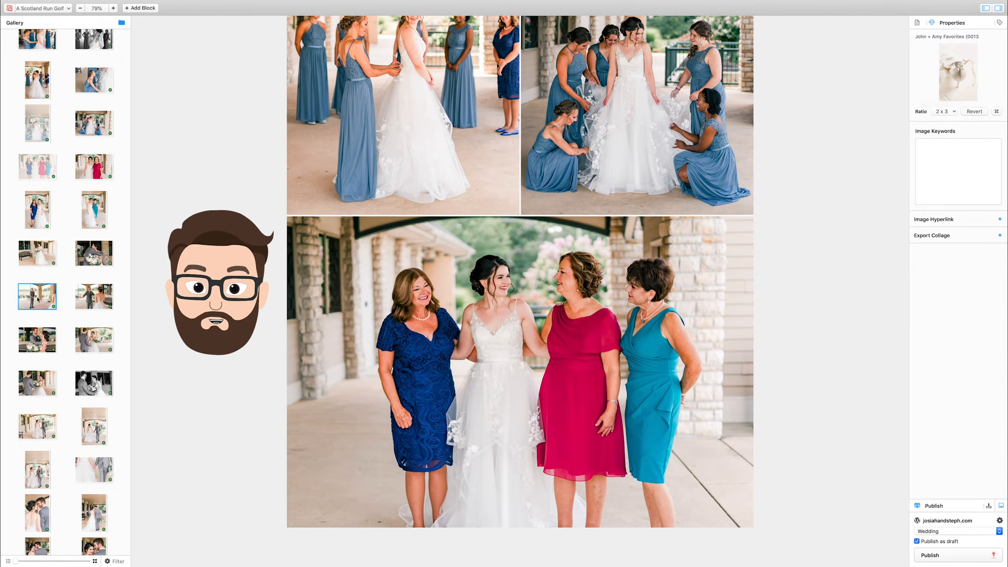
left_click(43, 256, "super")
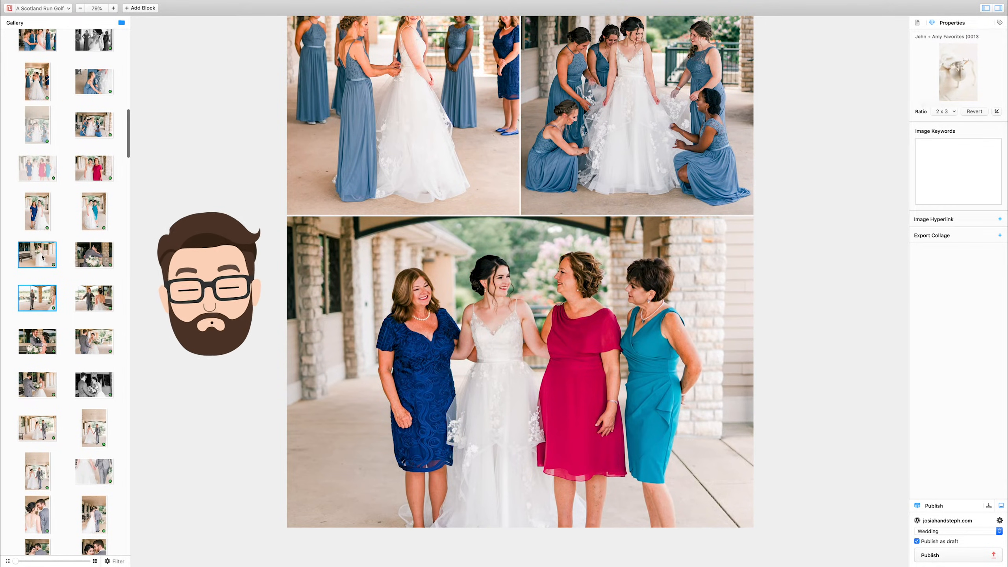
key("Return")
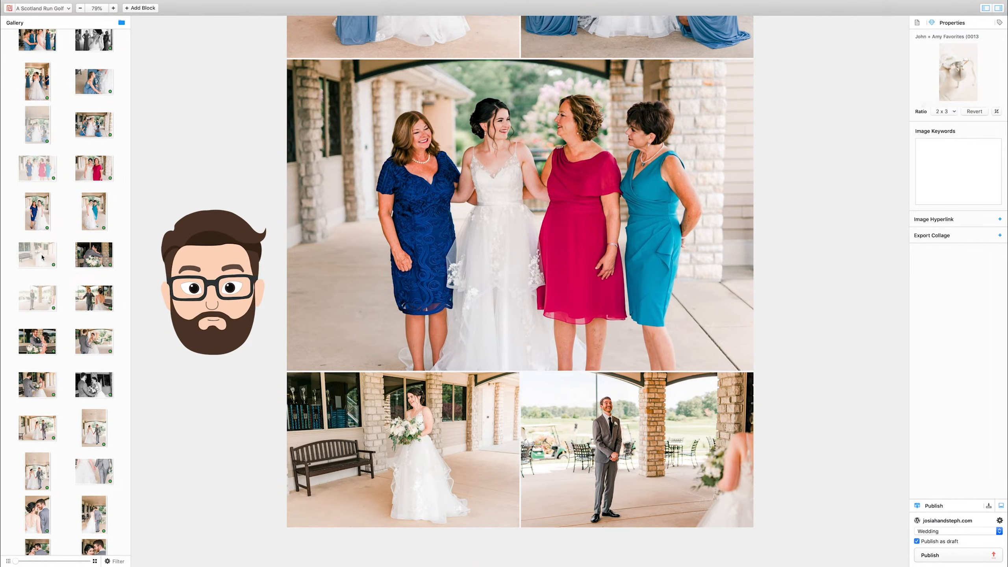
Add the landscape of the groom greeting the bride with open arms and the landscape of the couple with the bouquet as full-width images.
double_click(91, 301)
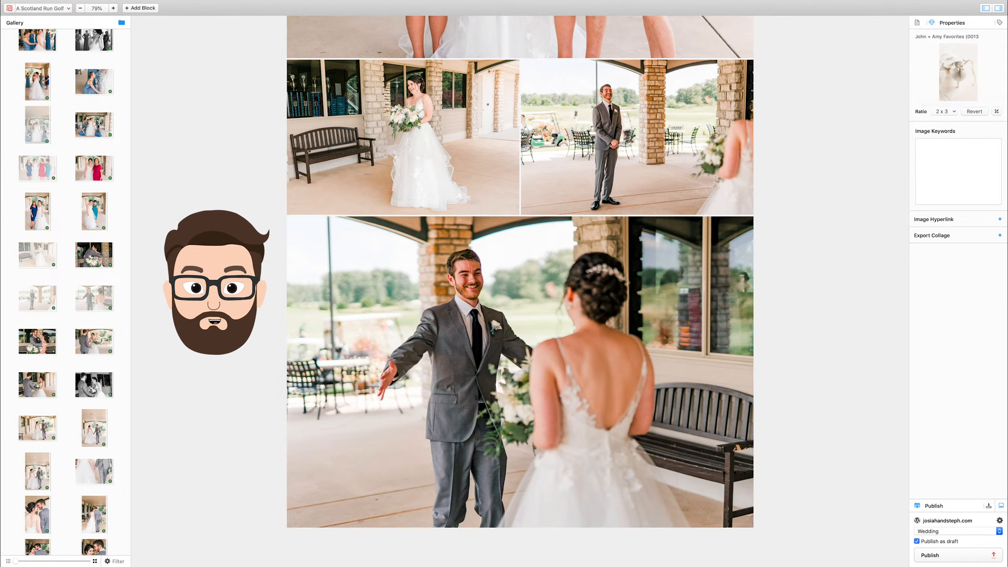
double_click(95, 339)
scroll(80, 326, "down", 1)
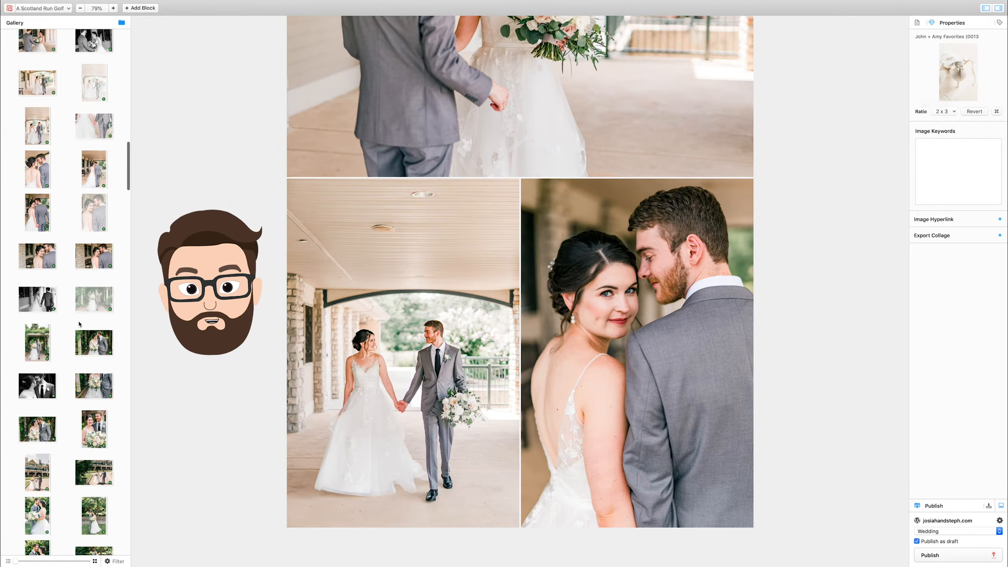
Swap the walking and close-up portraits of the couple with each other and return them to their original order.
left_click(625, 362)
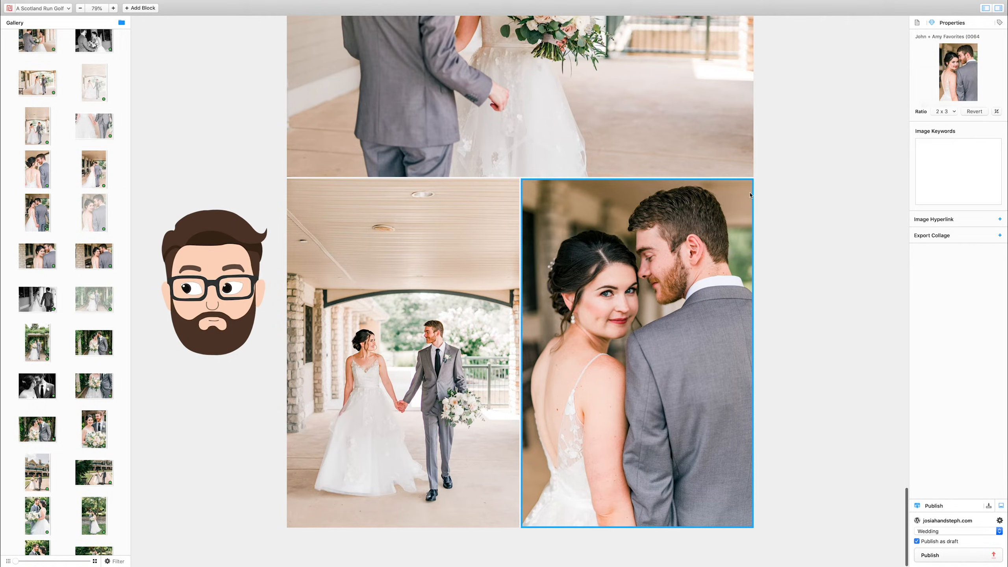
left_click_drag(648, 382, 420, 382)
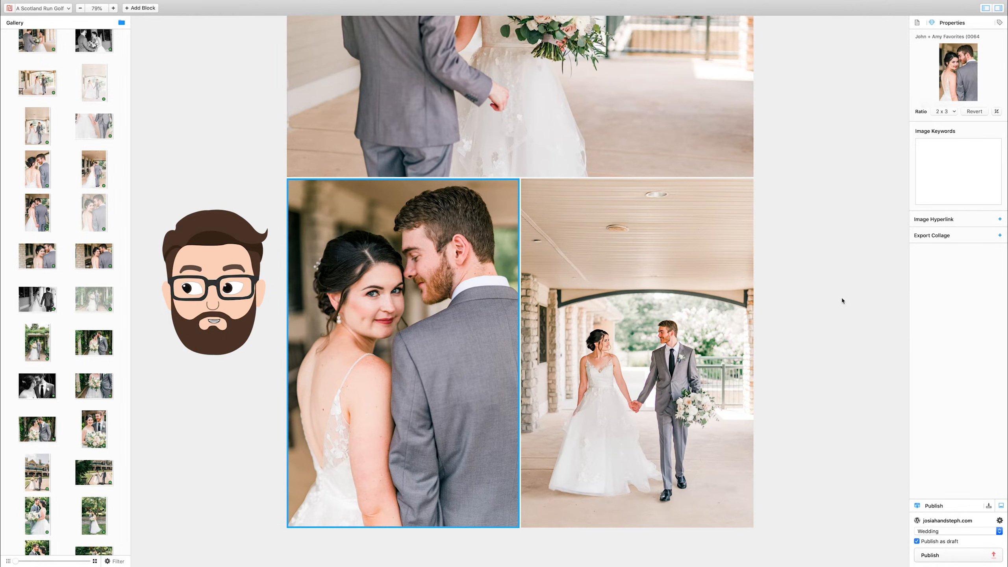
left_click(338, 346)
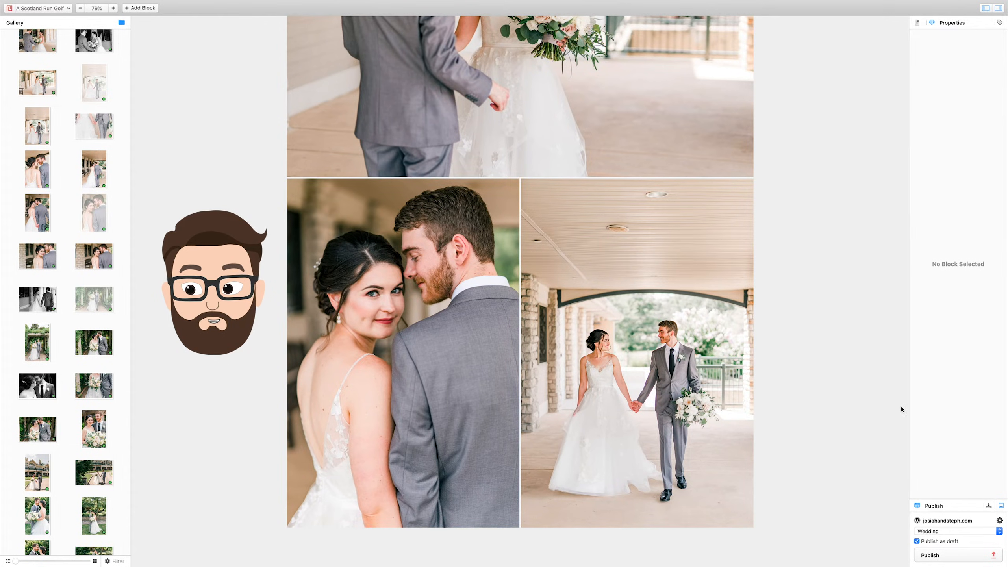
left_click_drag(393, 383, 618, 365)
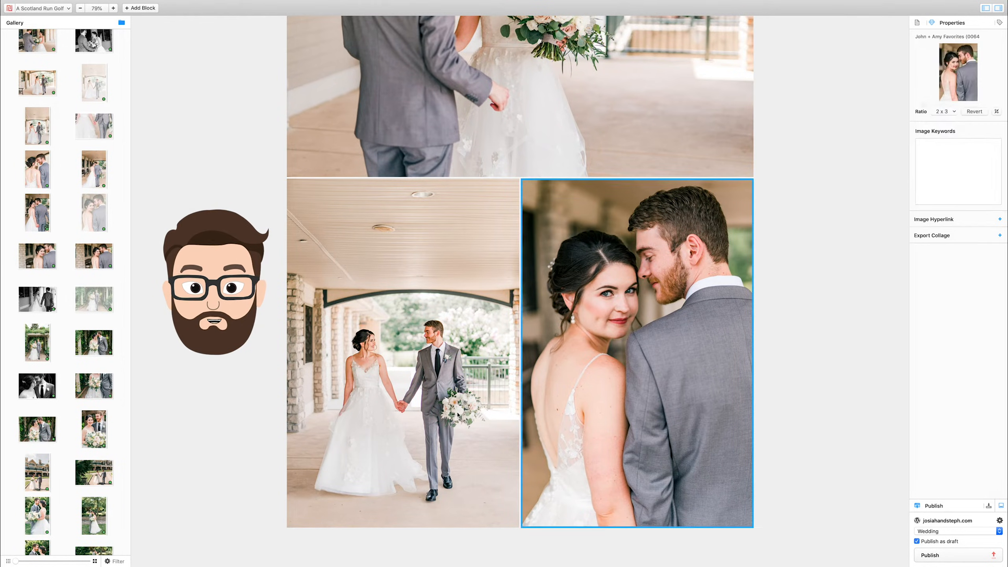
Add the landscape of the groom kissing the bride's forehead under the garden pergola below the two couple portraits.
scroll(62, 366, "down", 3)
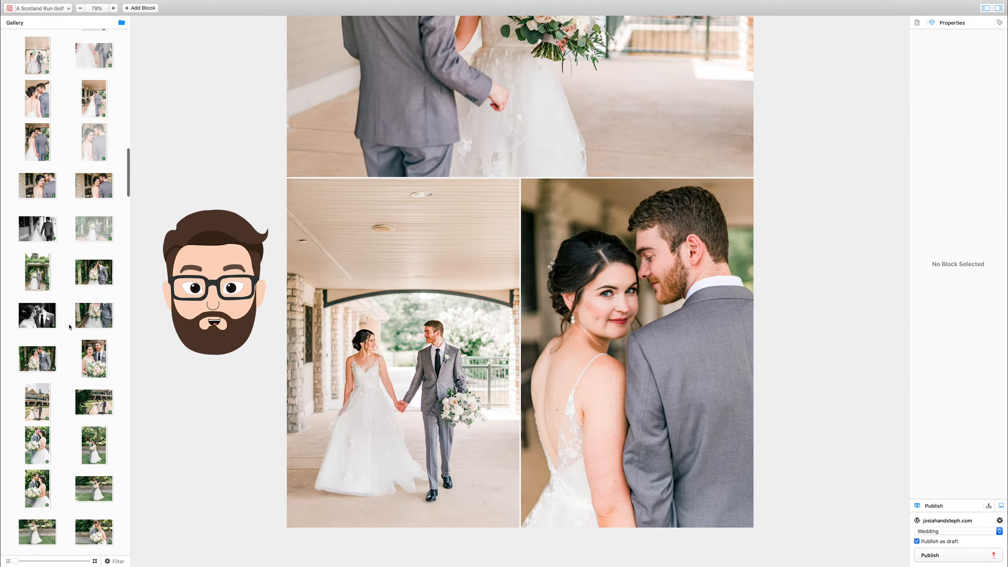
left_click(93, 280)
double_click(94, 279)
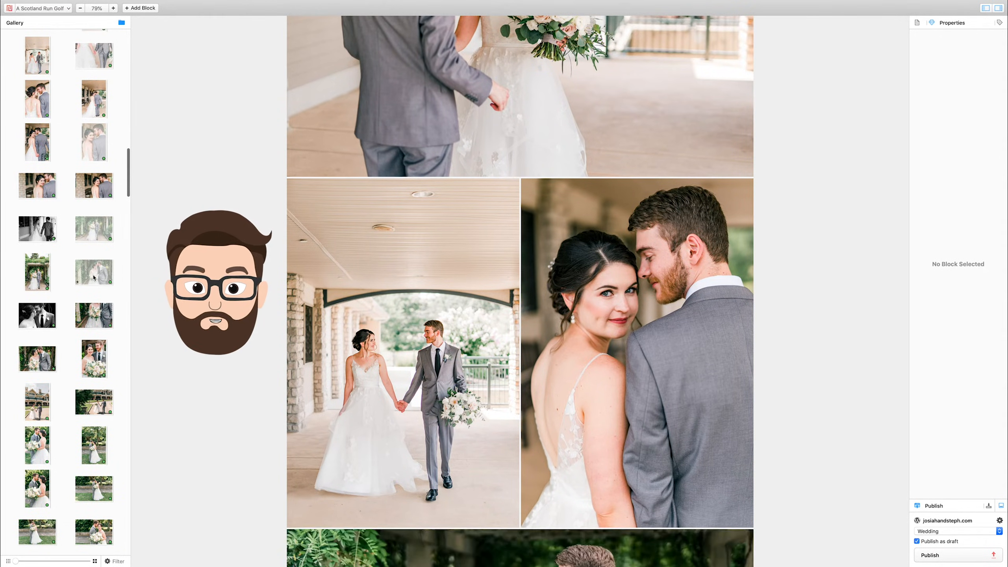
Add the portraits of the couple walking outside the clubhouse and kissing beneath the large tree side by side.
left_click(38, 403)
scroll(85, 452, "down", 4)
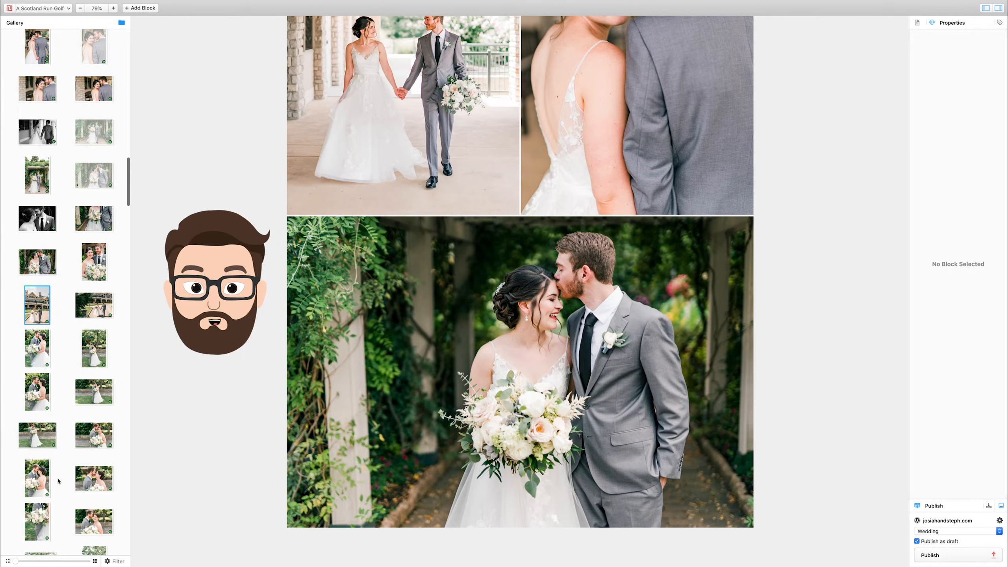
scroll(58, 481, "down", 4)
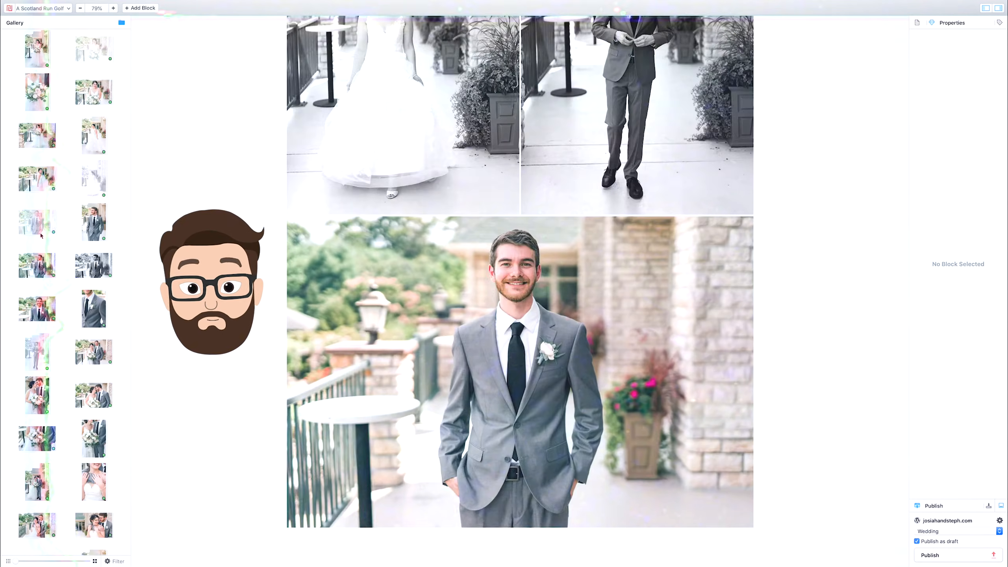
Add two portraits of the couple with the bouquet side by side, followed by the landscape of the groom embracing the bride from behind.
scroll(40, 236, "down", 4)
left_click_drag(94, 357, 461, 349)
left_click_drag(93, 444, 461, 349)
scroll(81, 459, "down", 6)
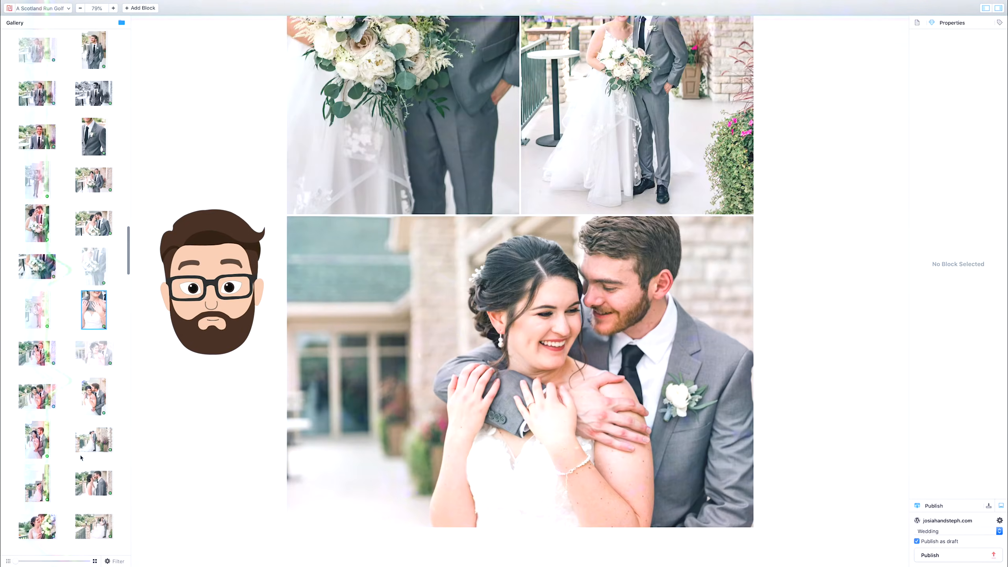
Add the groomsmen photos as a landscape, two side-by-side portraits and the full-width black-and-white group landscape.
left_click_drag(94, 253, 461, 348)
scroll(538, 265, "up", 15)
left_click(452, 246)
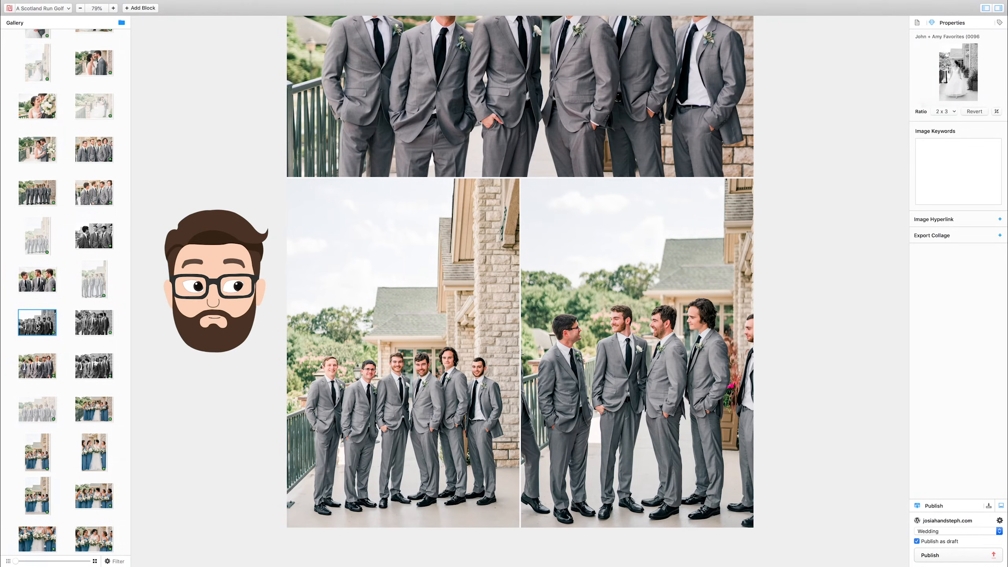
double_click(37, 326)
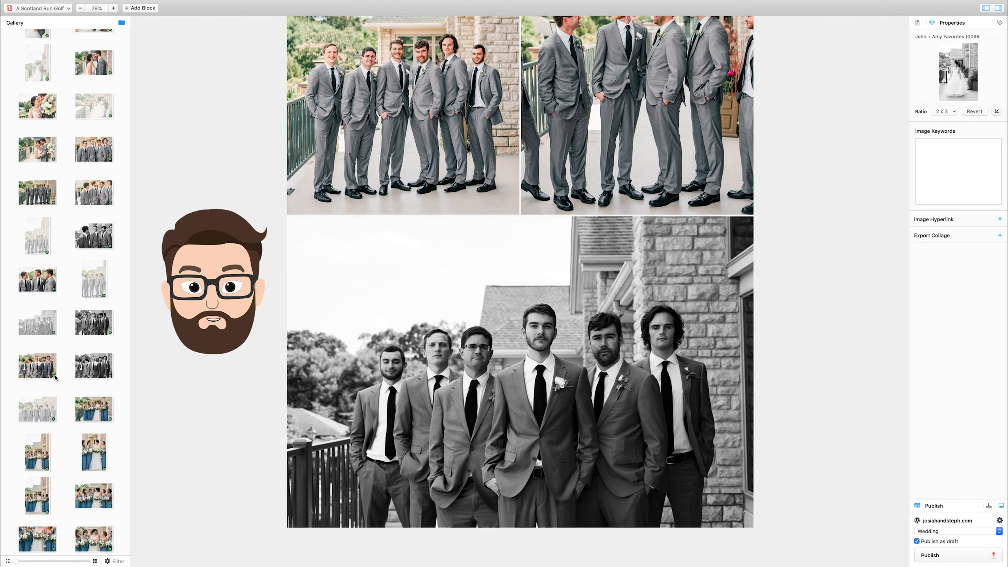
Add the landscape of the bride and bridesmaids holding bouquets on the terrace below the black-and-white groomsmen photo.
scroll(60, 424, "down", 5)
left_click(98, 345)
left_click(49, 377)
scroll(44, 413, "down", 3)
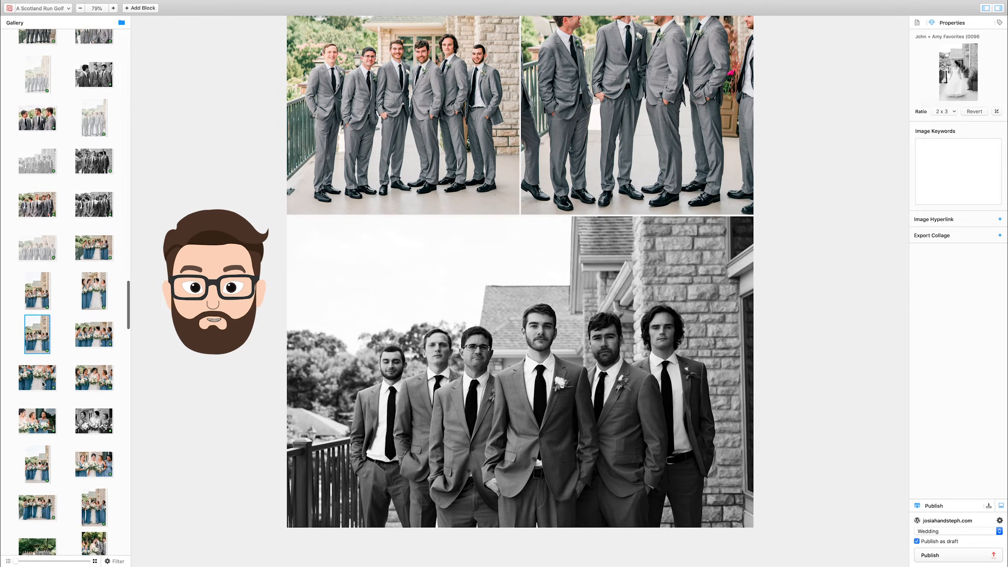
scroll(43, 445, "down", 2)
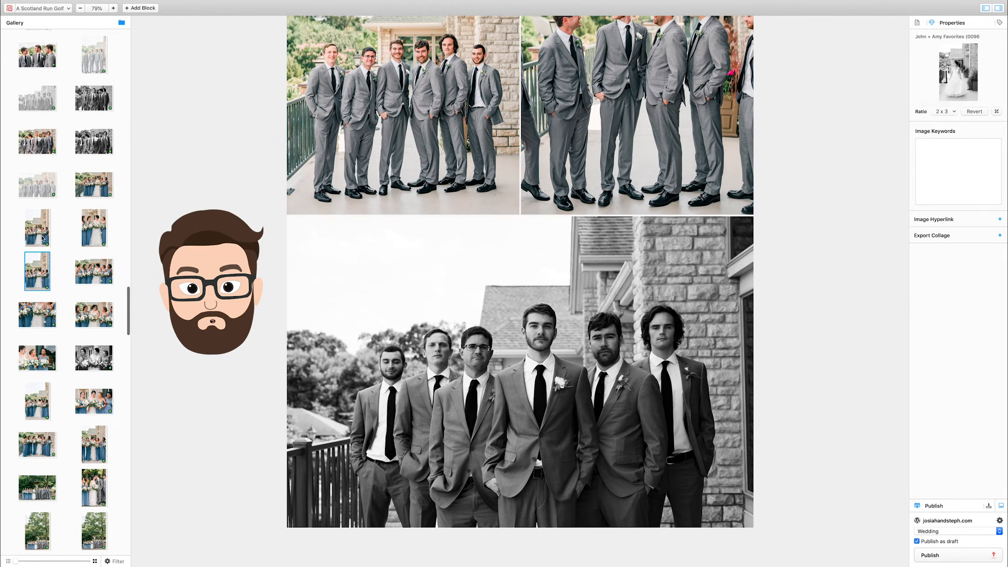
left_click(90, 192)
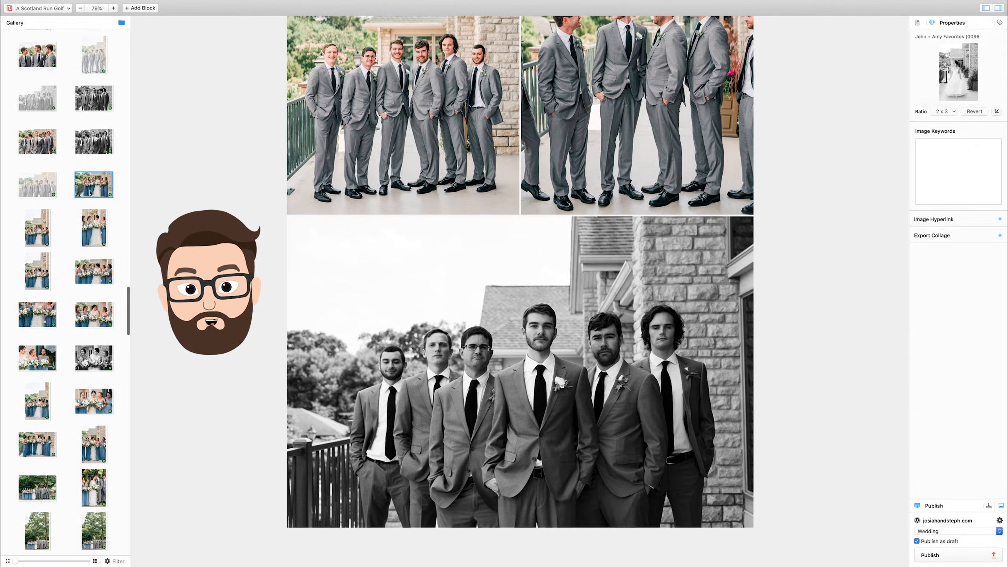
double_click(91, 193)
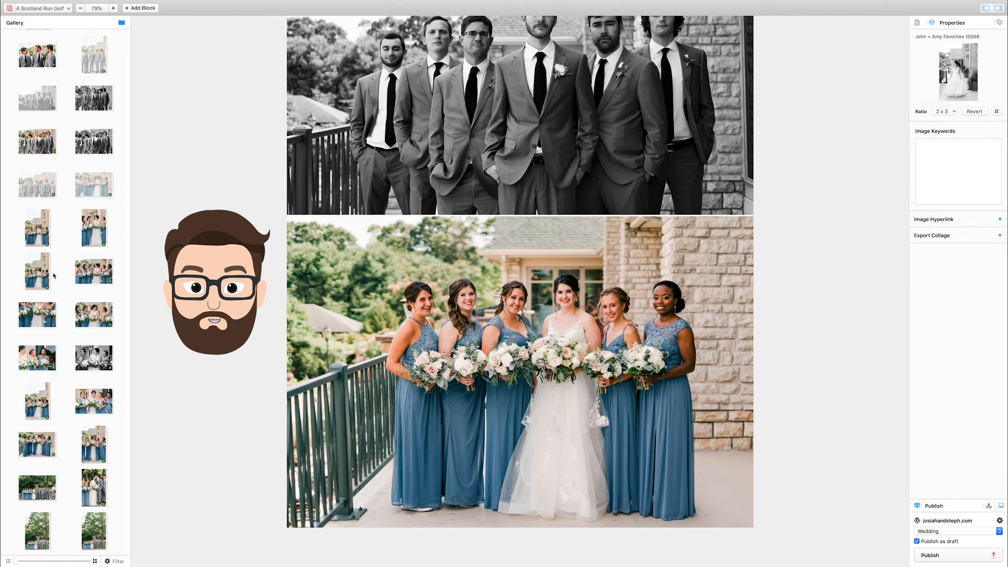
Set the aspect ratio of the newly added bridesmaids landscape to 2 x 3.
scroll(36, 391, "down", 1)
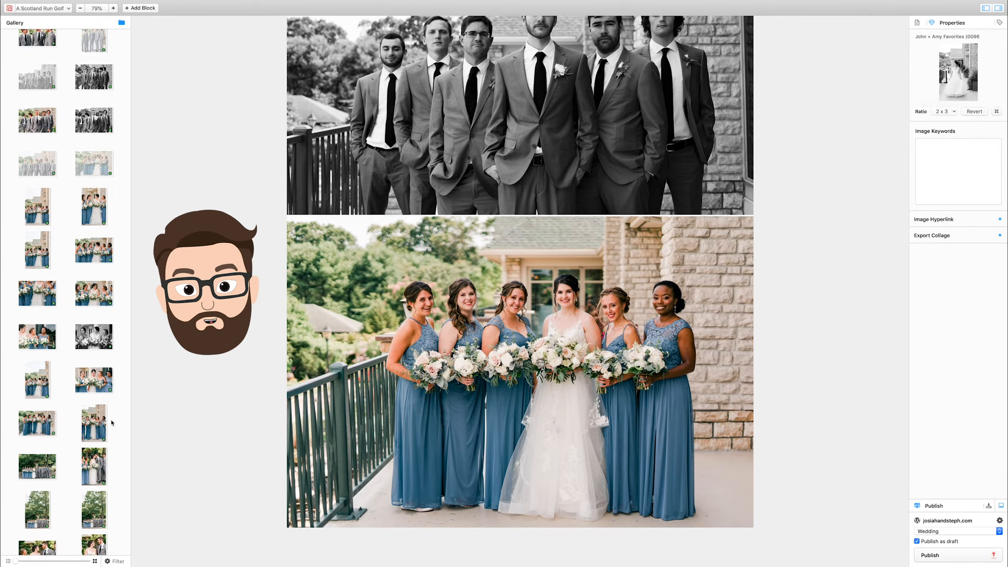
left_click(98, 426)
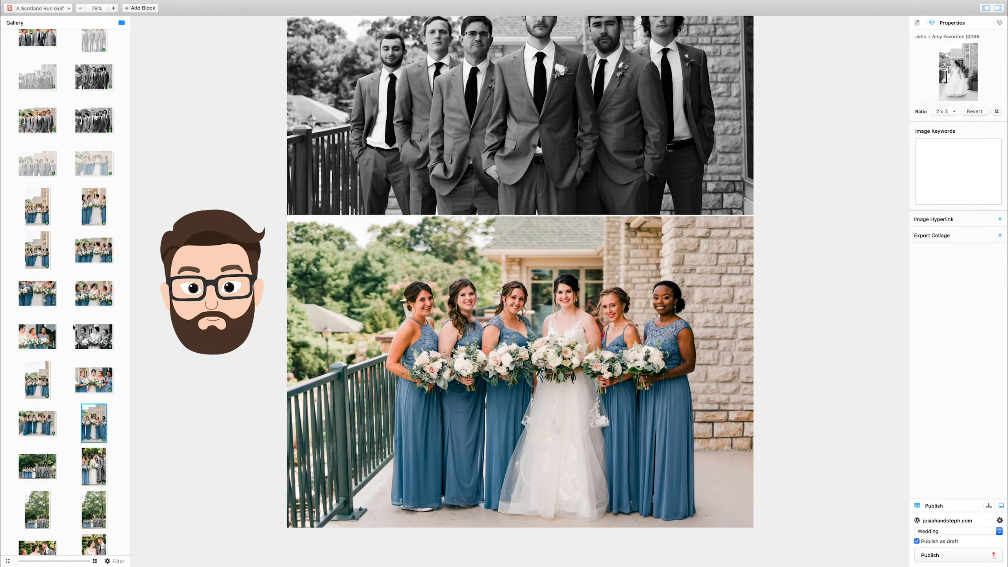
left_click(93, 301)
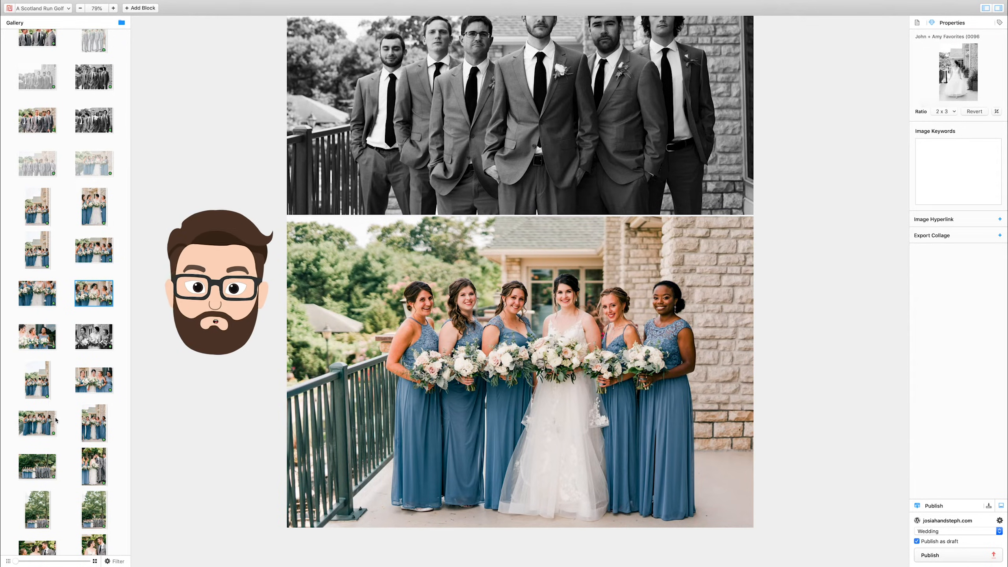
left_click(199, 333)
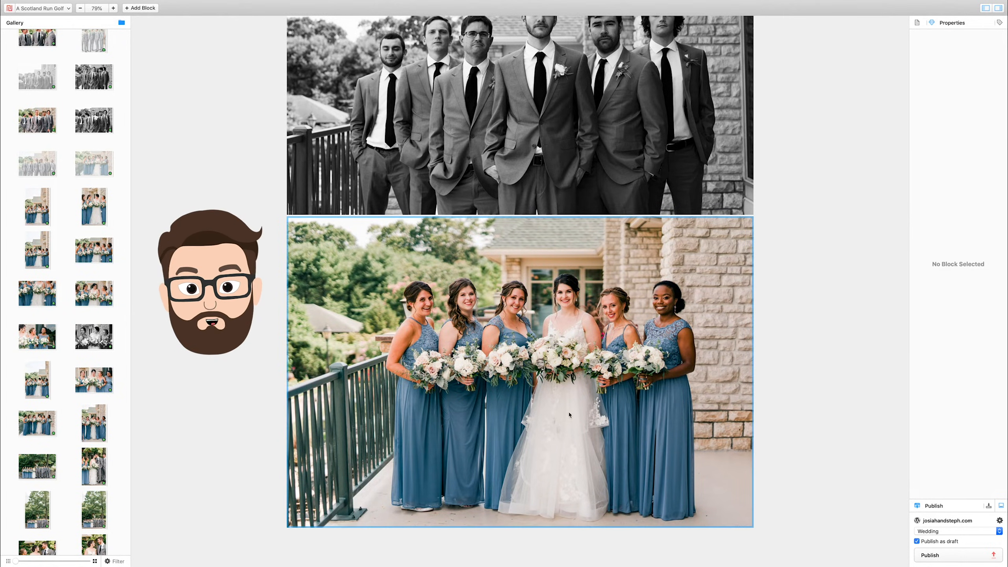
left_click(639, 333)
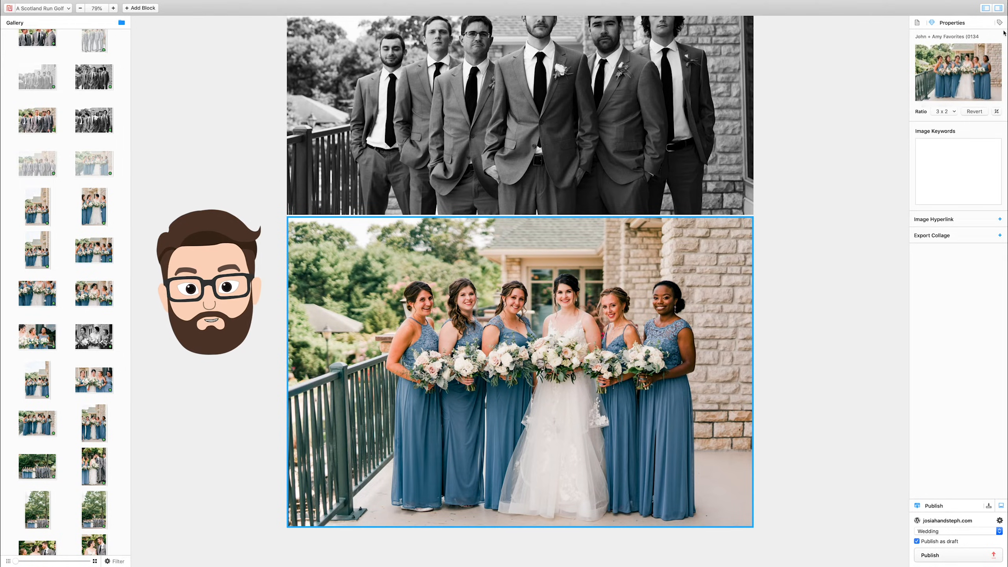
left_click(947, 112)
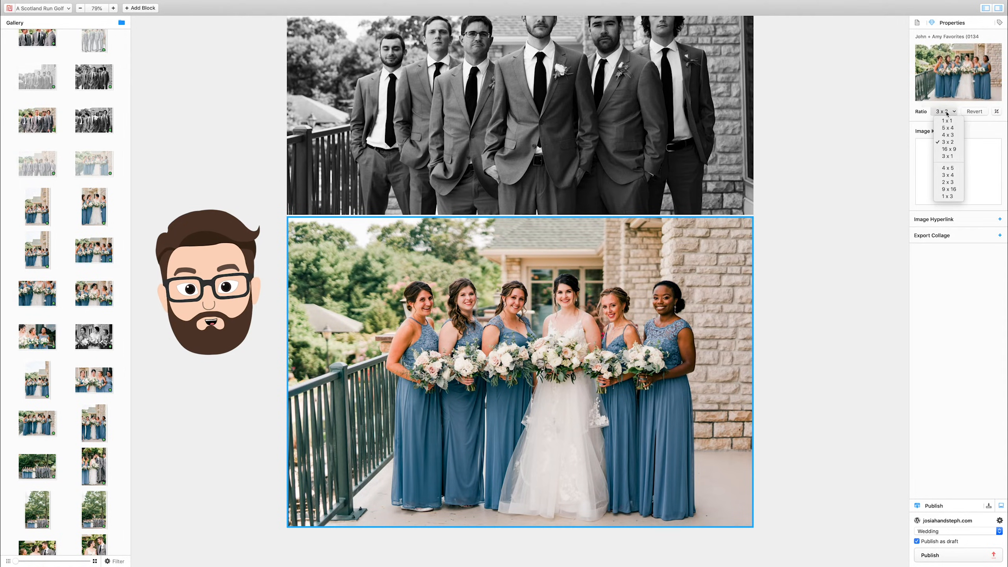
left_click(954, 184)
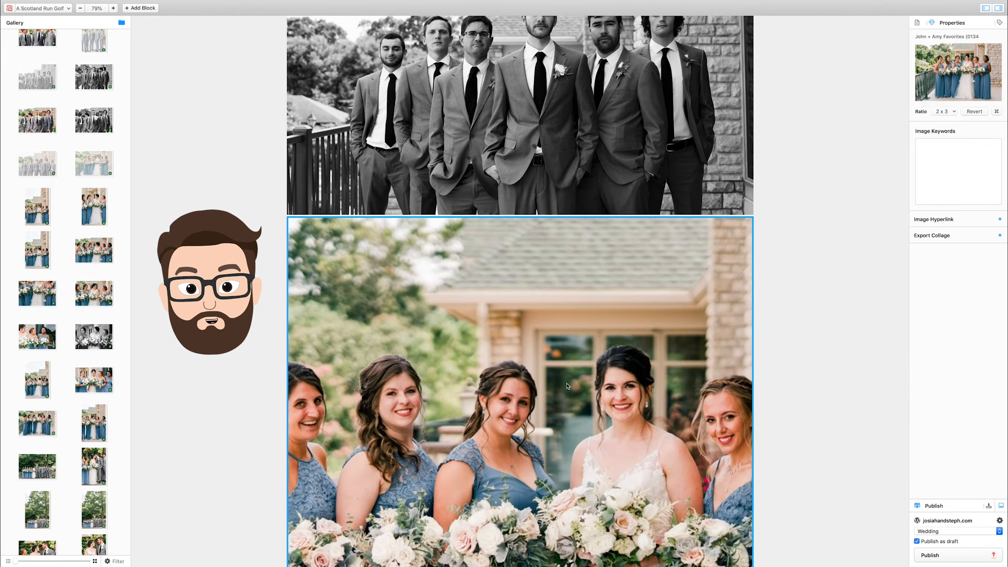
Reposition the bridesmaids photo within its 2 x 3 crop to frame the bride and the three bridesmaids nearest her.
scroll(566, 386, "down", 10)
scroll(566, 383, "up", 5)
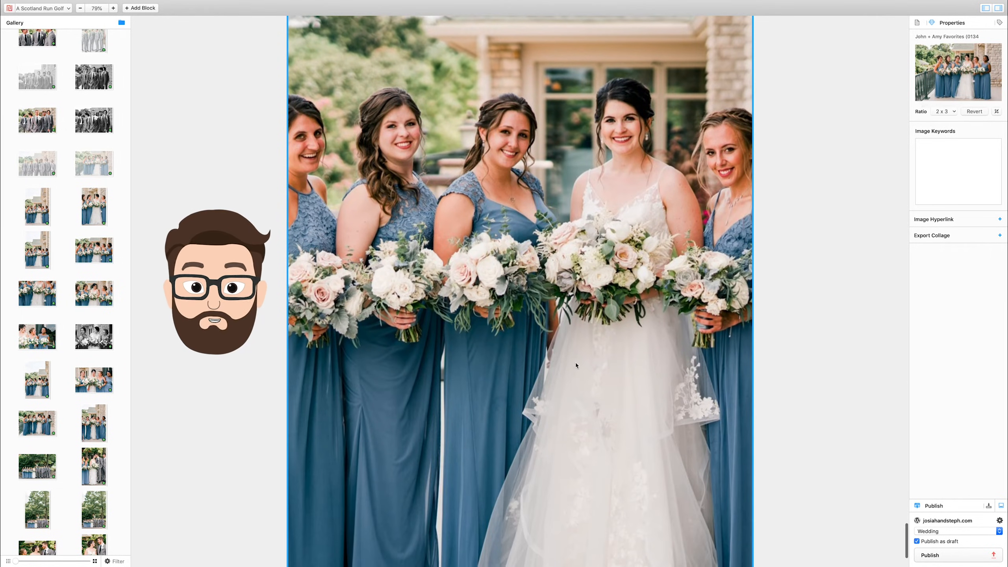
left_click_drag(575, 293, 582, 294)
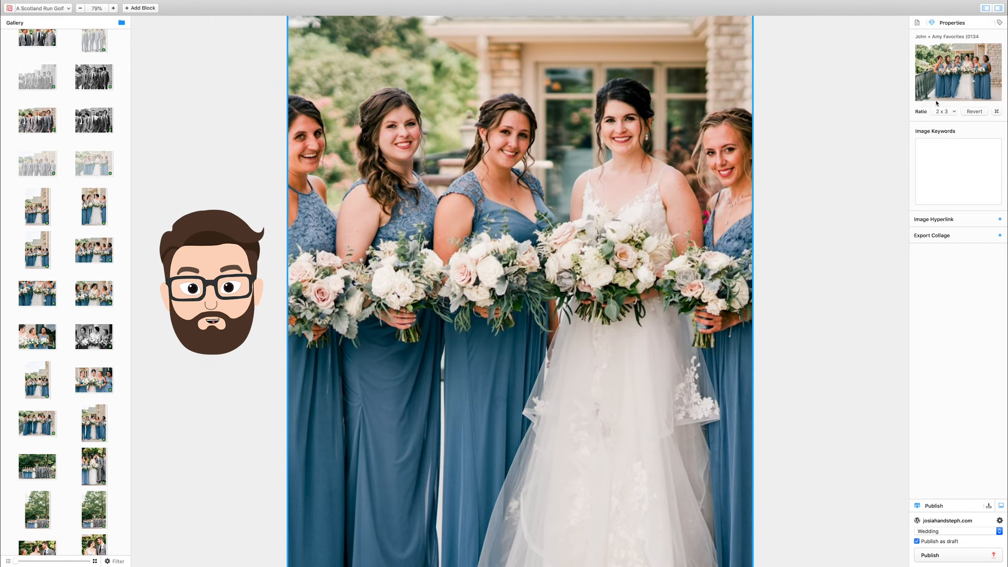
double_click(578, 195)
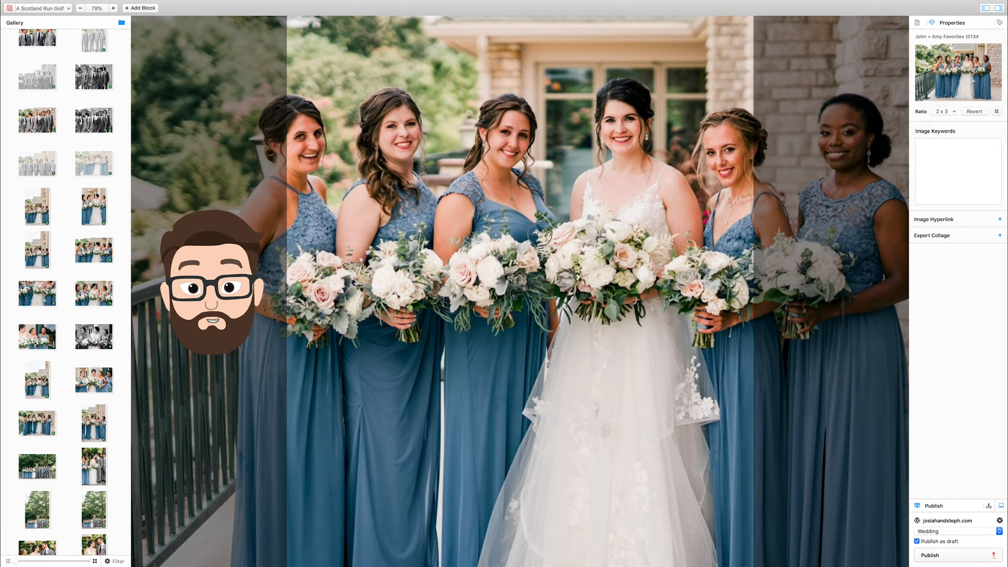
left_click_drag(520, 235, 442, 240)
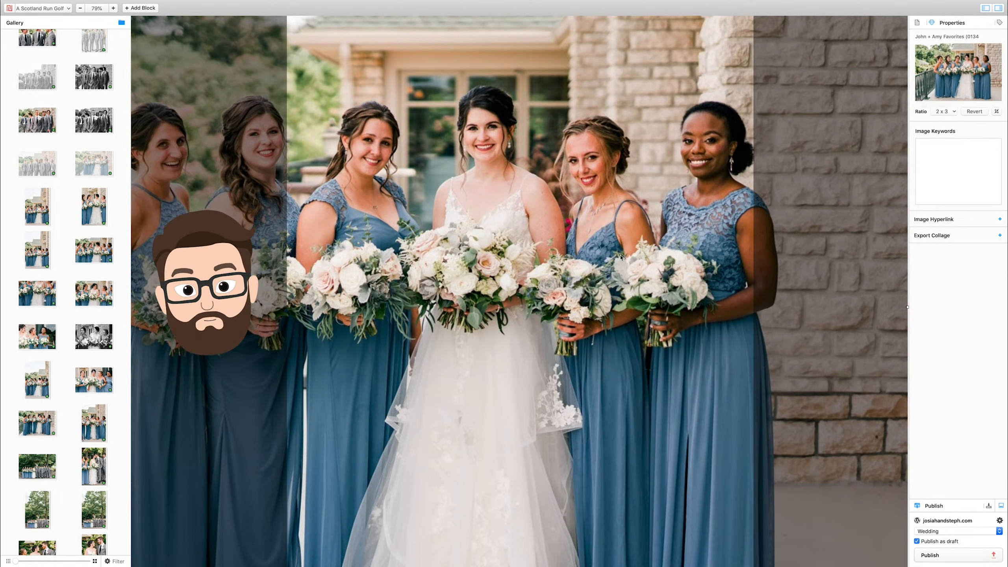
left_click(821, 260)
scroll(818, 259, "up", 3)
scroll(817, 258, "down", 5)
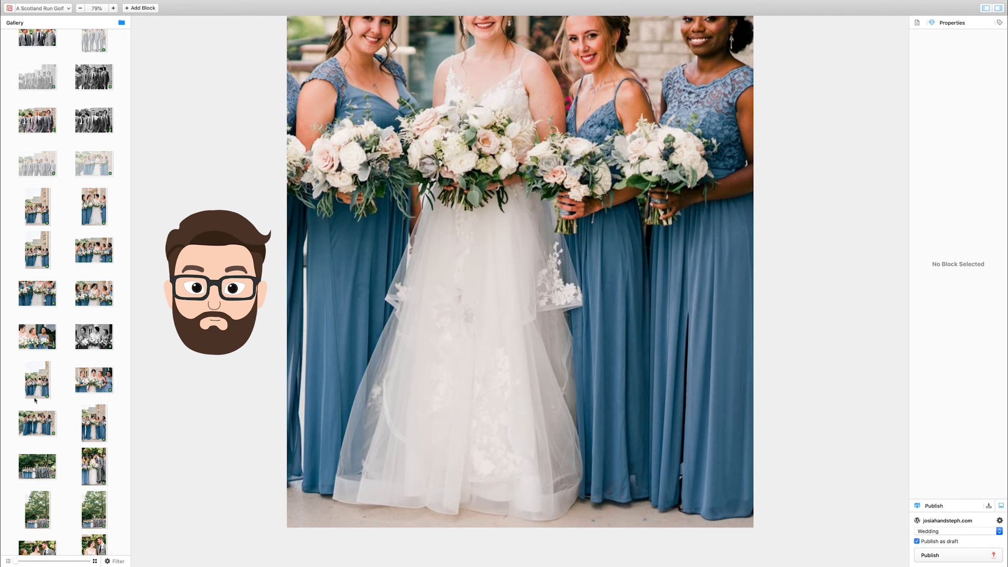
Place the portrait of the laughing bridesmaids beside the cropped one, and add the full wedding party landscape under the tree below.
scroll(51, 469, "down", 2)
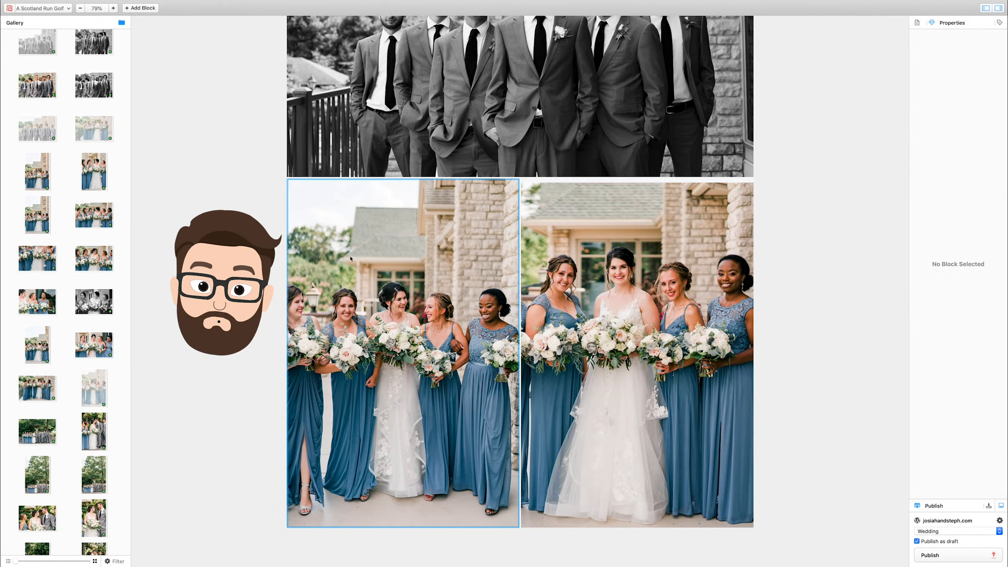
scroll(91, 341, "down", 3)
scroll(91, 340, "down", 2)
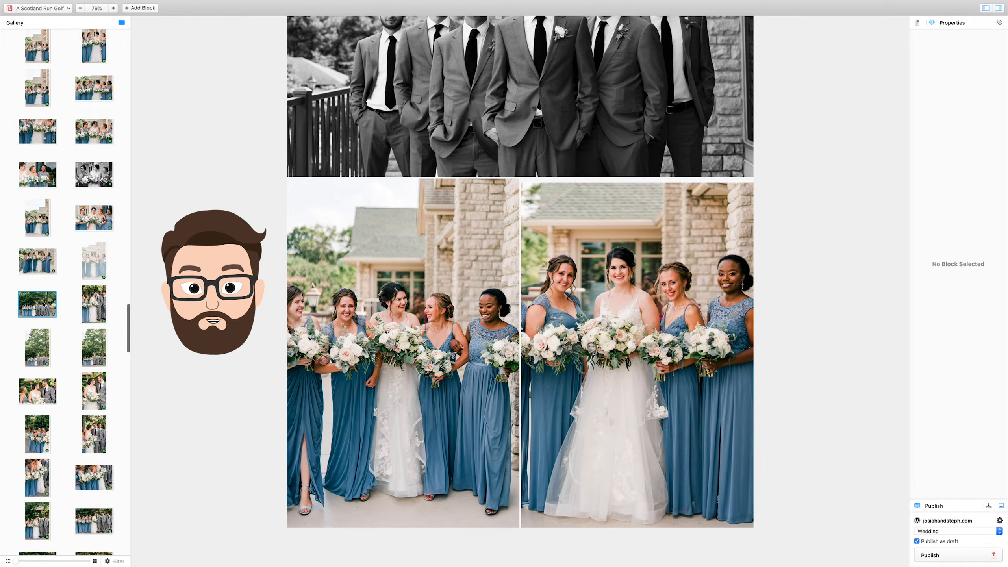
left_click_drag(43, 304, 405, 548)
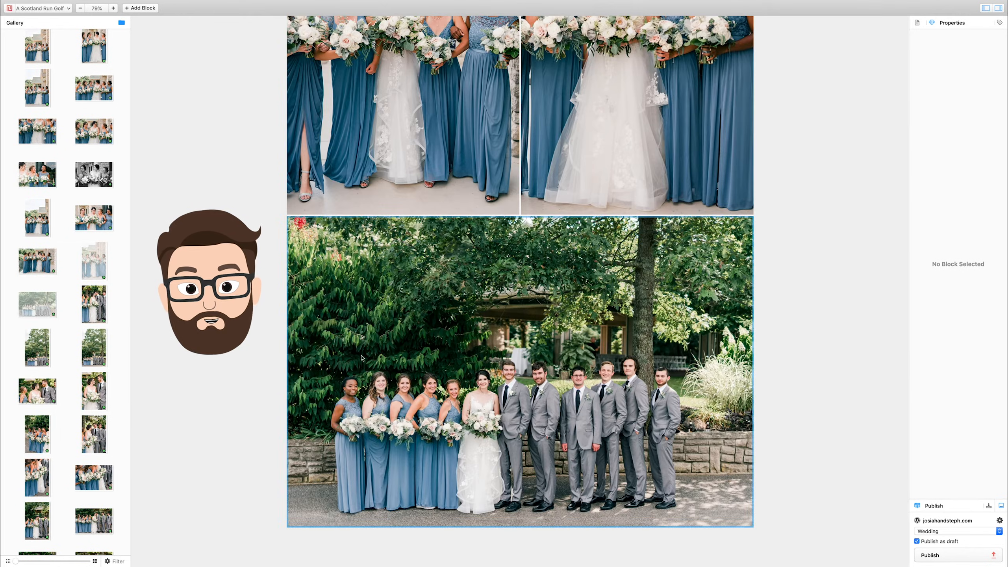
Add two wedding party portraits side by side, followed by the close and wide landscapes of the party linked arm in arm.
scroll(406, 398, "up", 1)
scroll(407, 397, "up", 15)
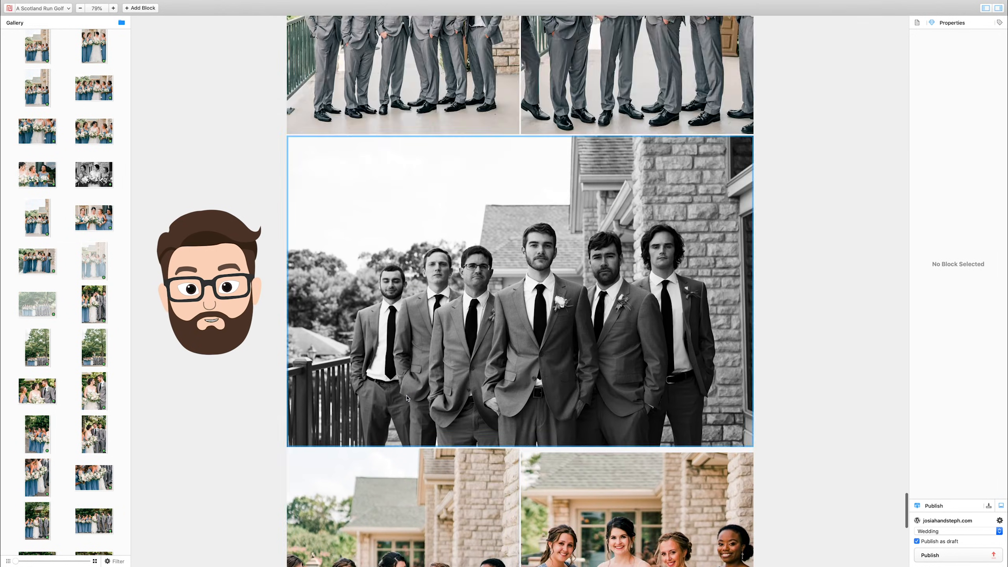
scroll(522, 256, "up", 10)
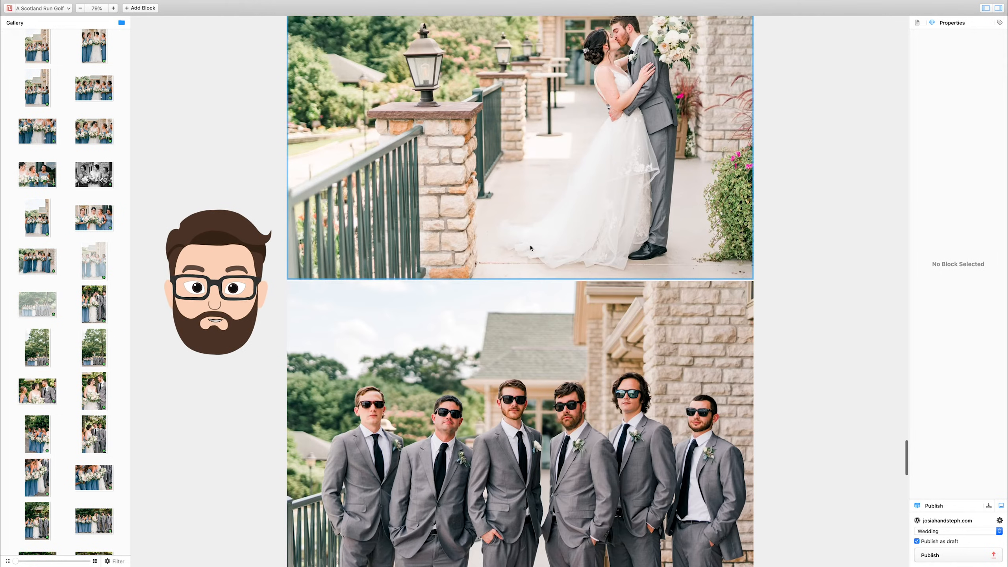
scroll(531, 248, "up", 5)
scroll(531, 248, "down", 6)
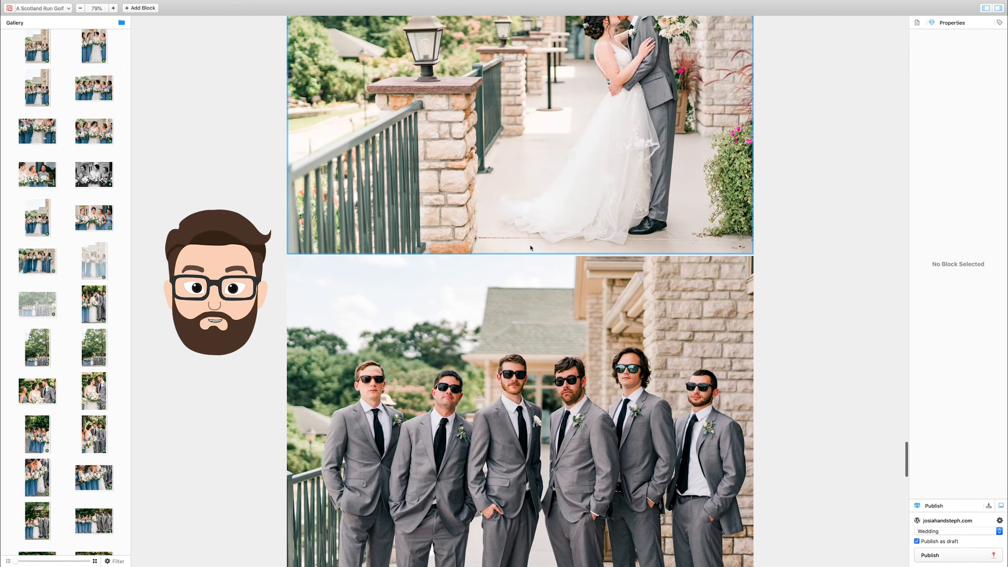
scroll(531, 248, "down", 10)
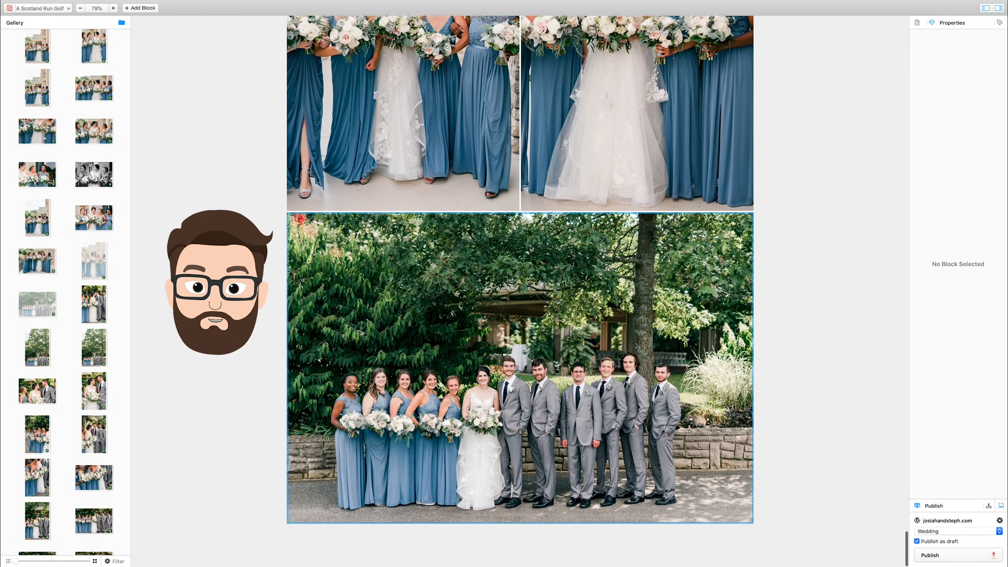
scroll(100, 403, "down", 2)
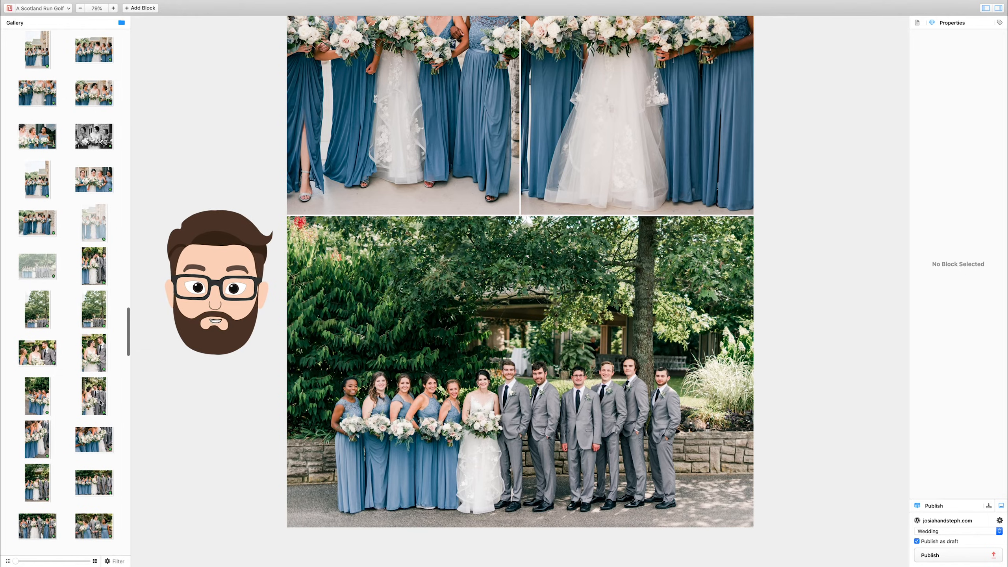
left_click(95, 270)
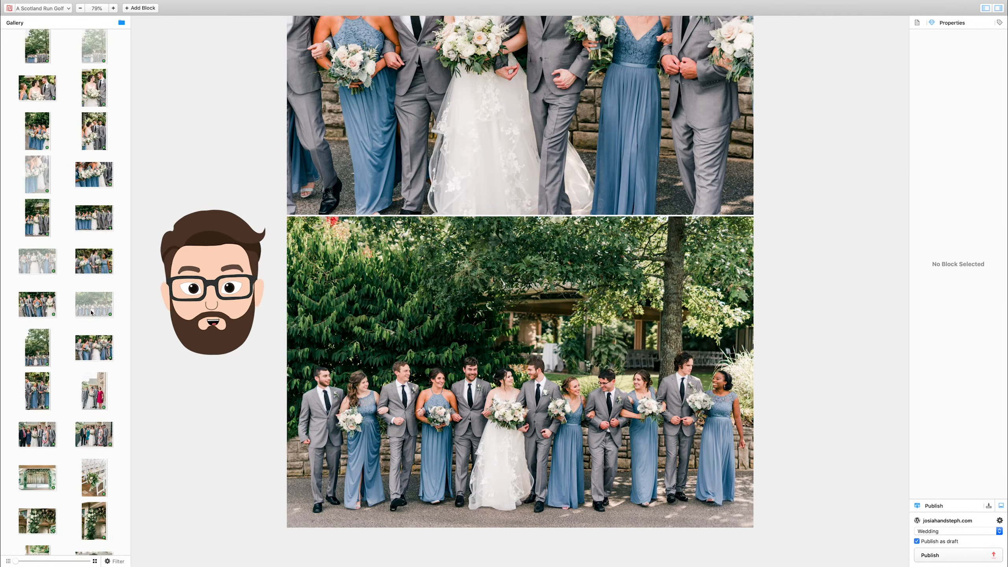
Add the landscape of the couple silhouetted against the sunset sky as the post's closing photo.
scroll(92, 313, "down", 5)
scroll(91, 313, "down", 15)
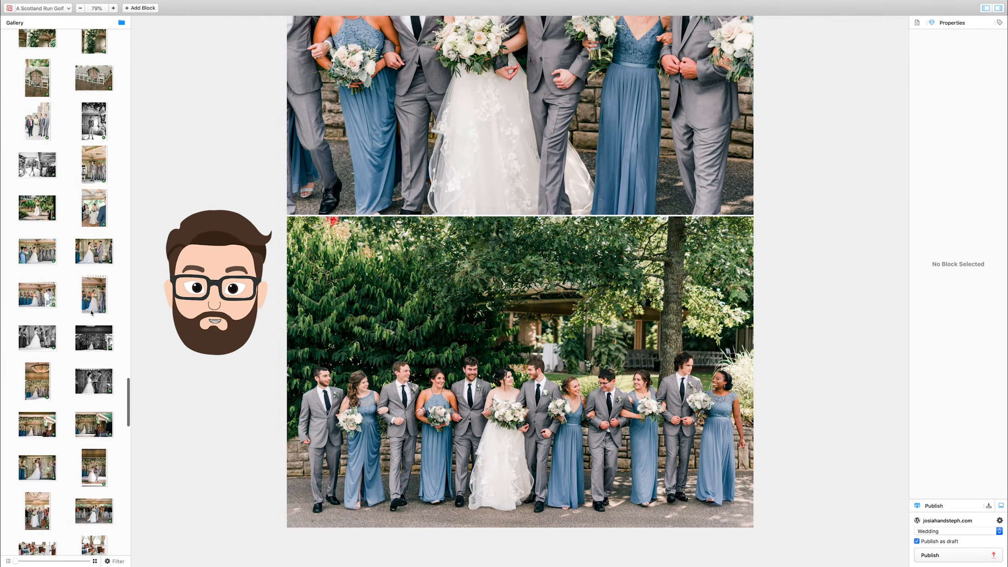
scroll(91, 313, "down", 10)
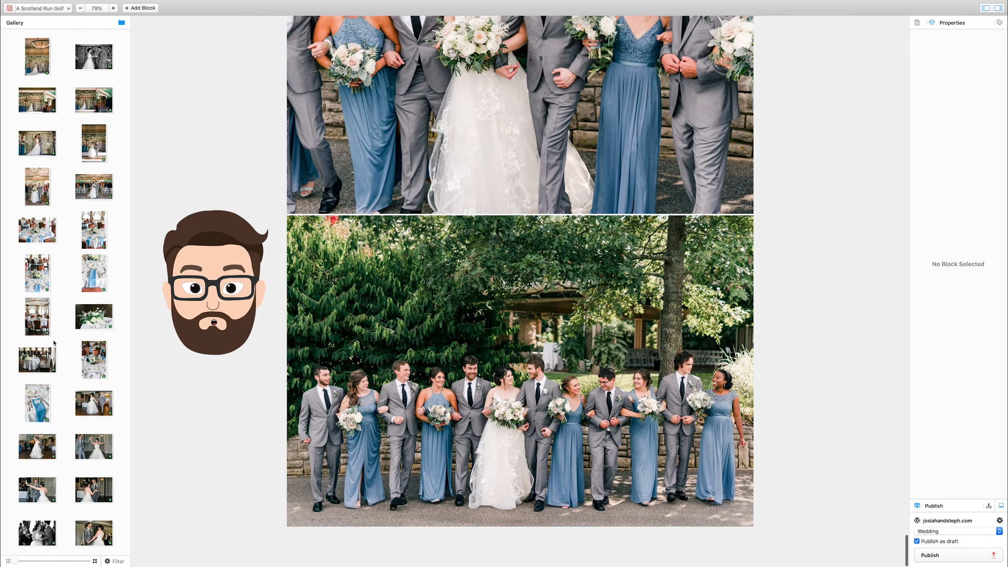
scroll(83, 236, "up", 15)
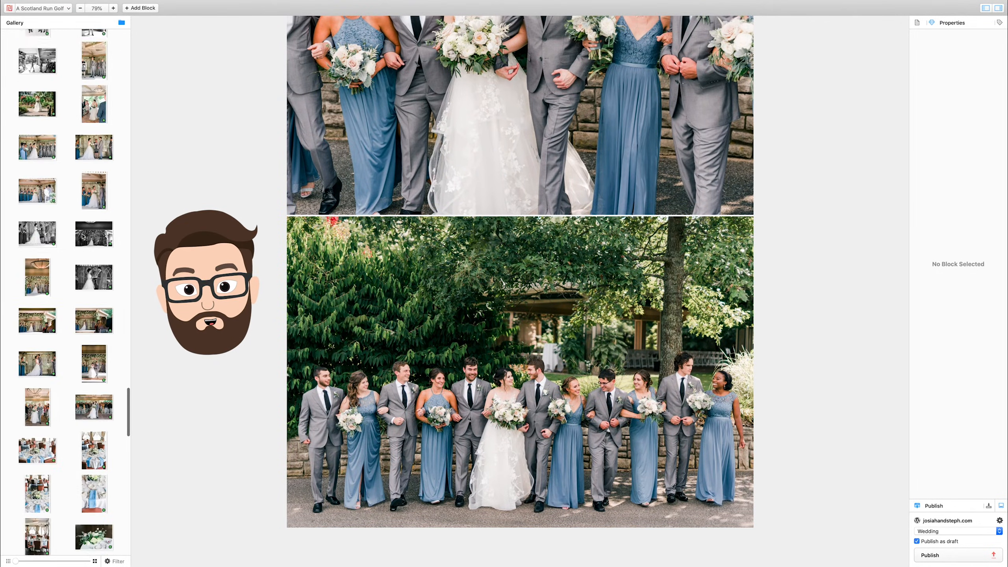
scroll(83, 236, "down", 3)
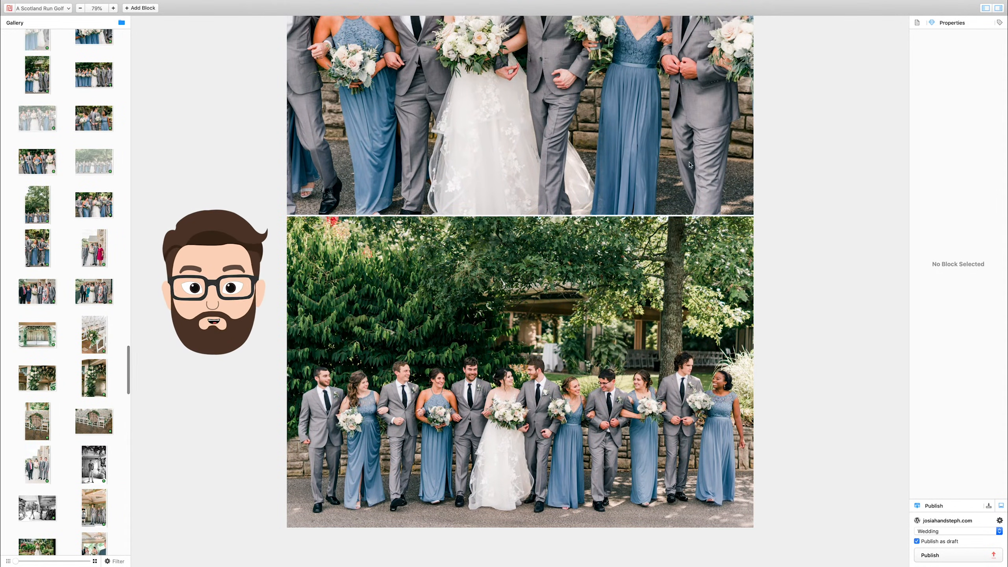
scroll(94, 432, "down", 1)
scroll(65, 286, "down", 12)
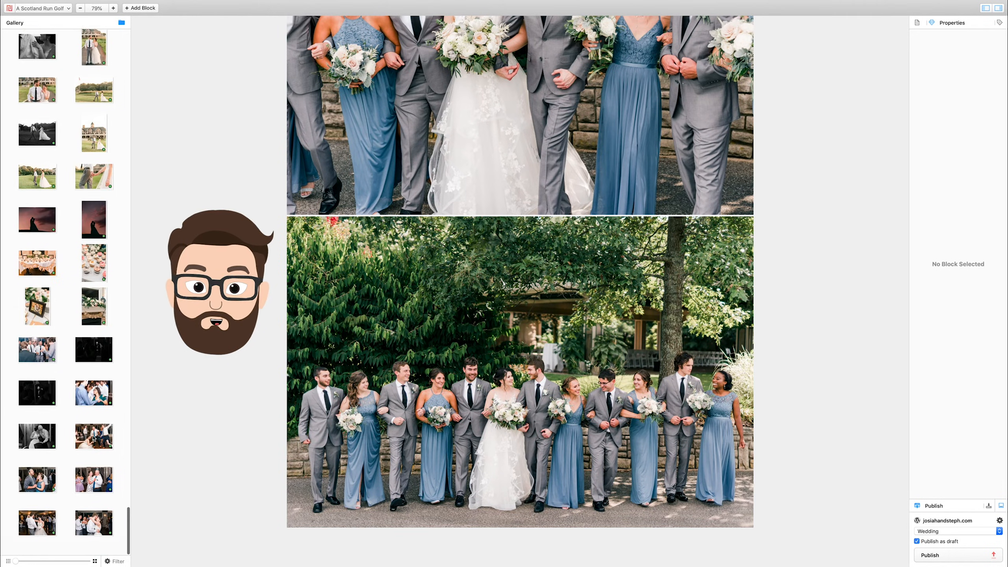
left_click(44, 237)
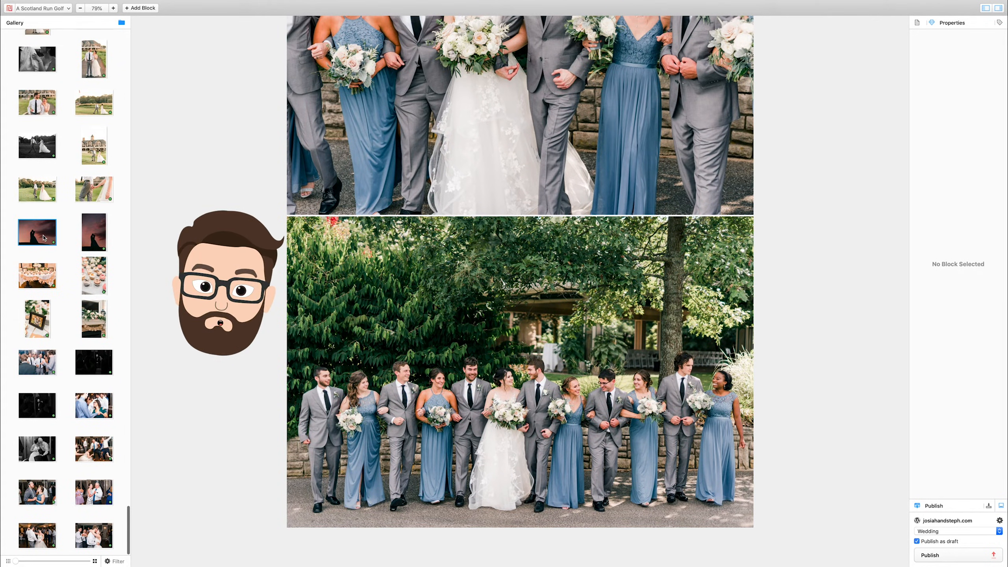
double_click(44, 237)
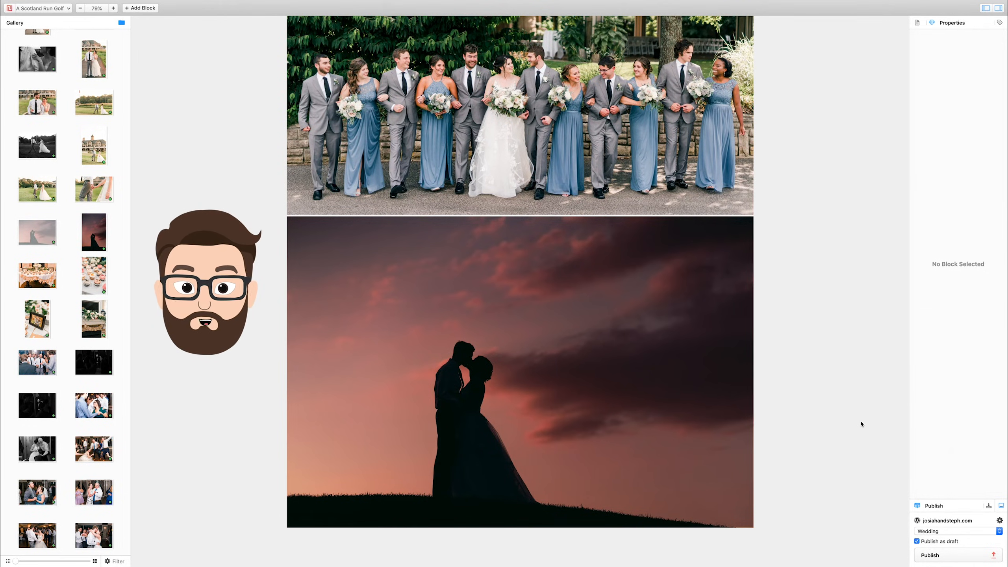
Review the photo rows above the sunset silhouette, from the wedding party back to the bridesmaids.
scroll(683, 144, "up", 2)
scroll(683, 145, "up", 10)
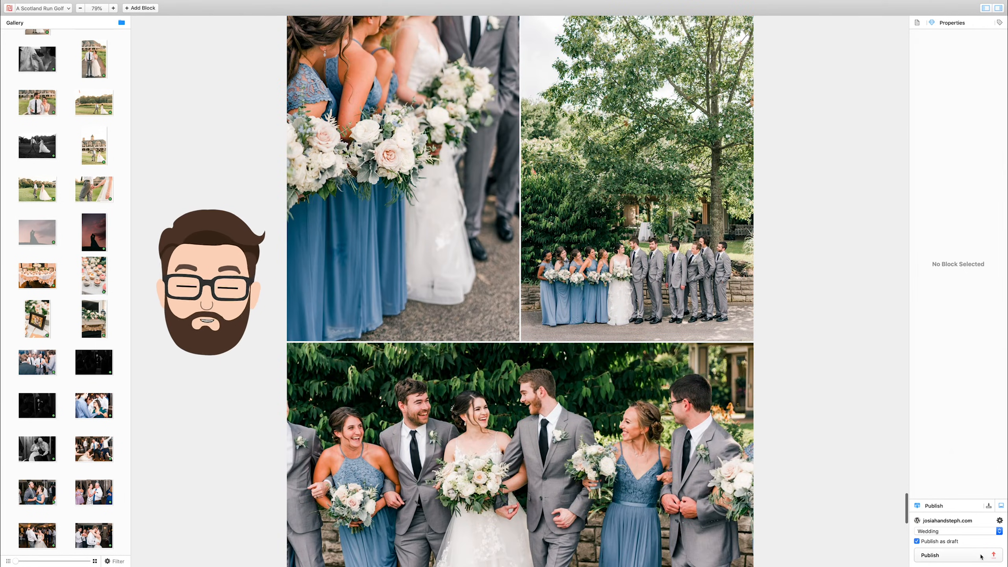
scroll(756, 349, "up", 10)
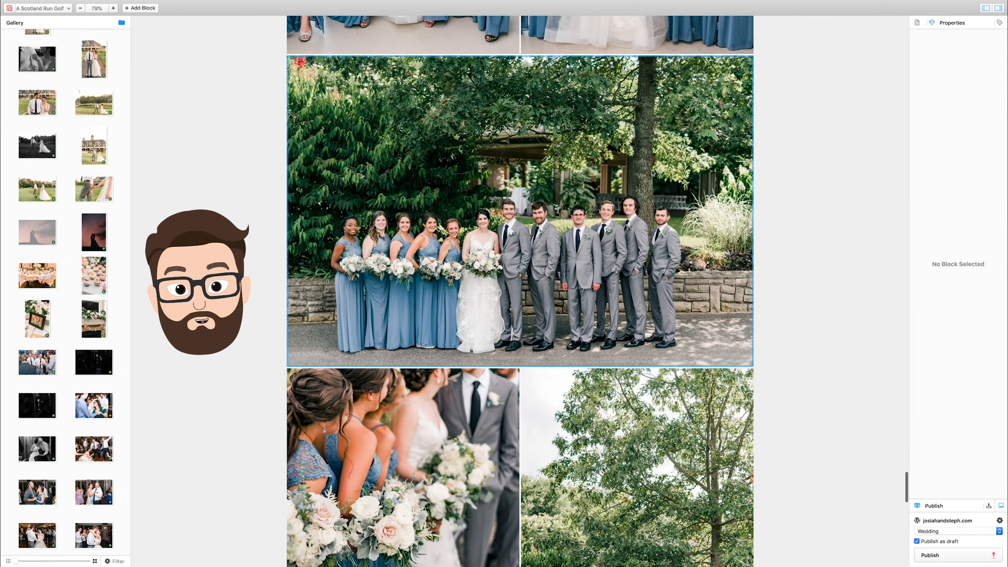
scroll(652, 173, "up", 6)
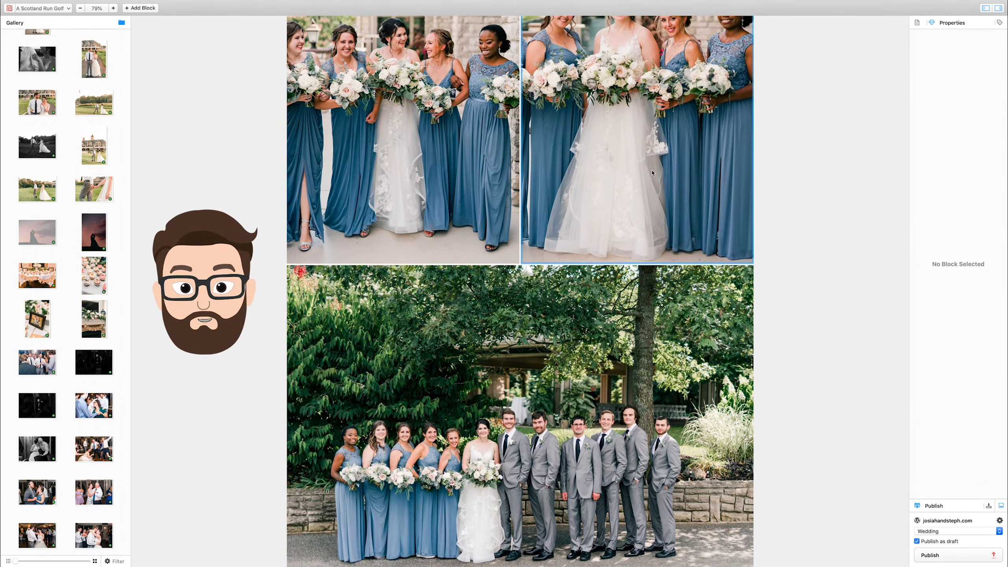
scroll(642, 153, "up", 20)
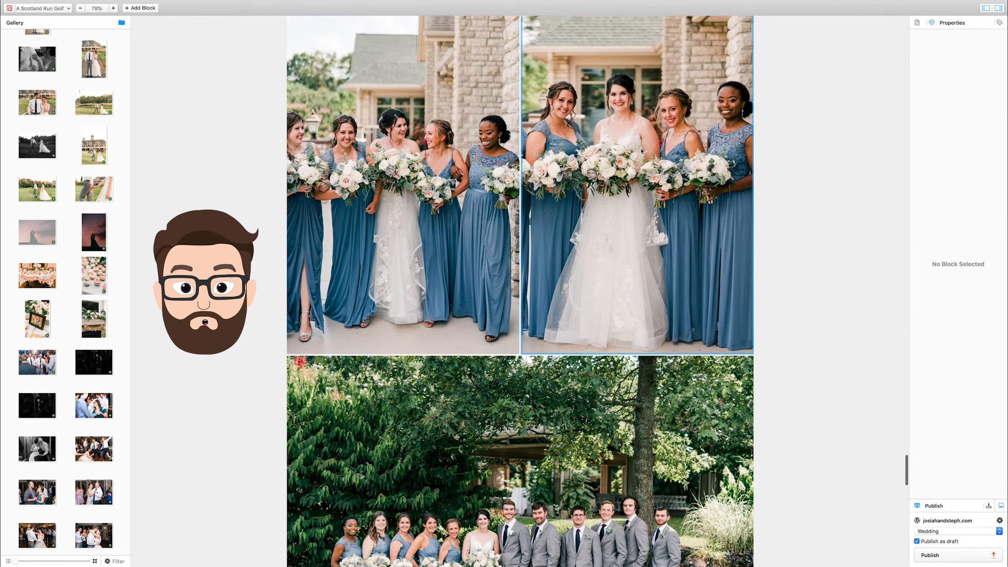
scroll(638, 227, "down", 20)
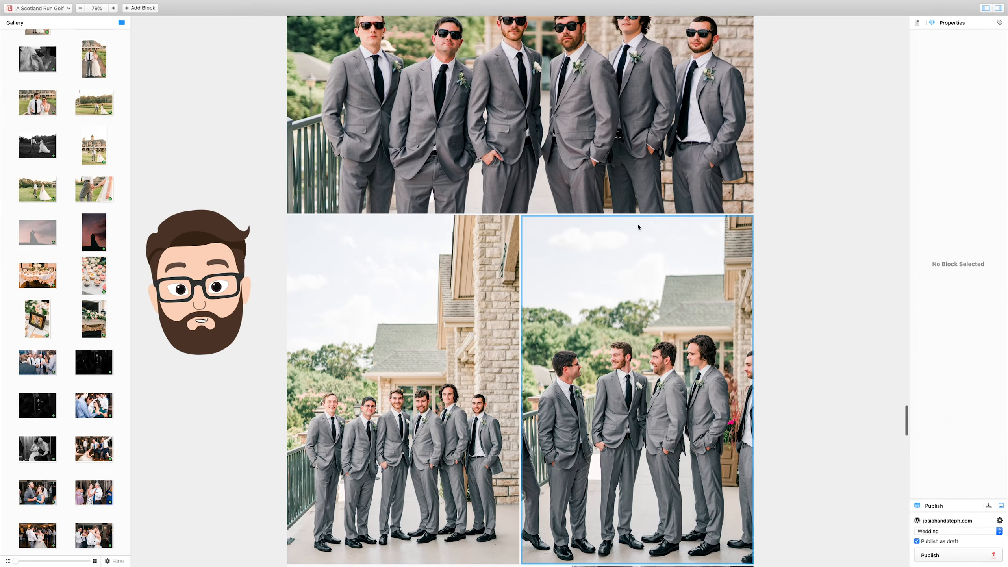
scroll(777, 387, "down", 10)
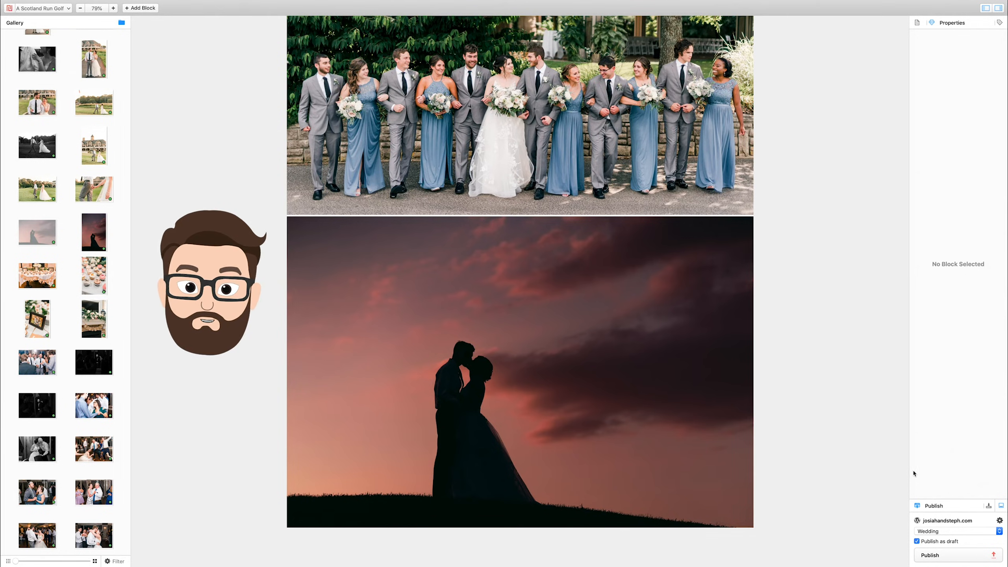
Open the layout's export settings and browse to the wedding's EDITED folder for the export location.
left_click(989, 506)
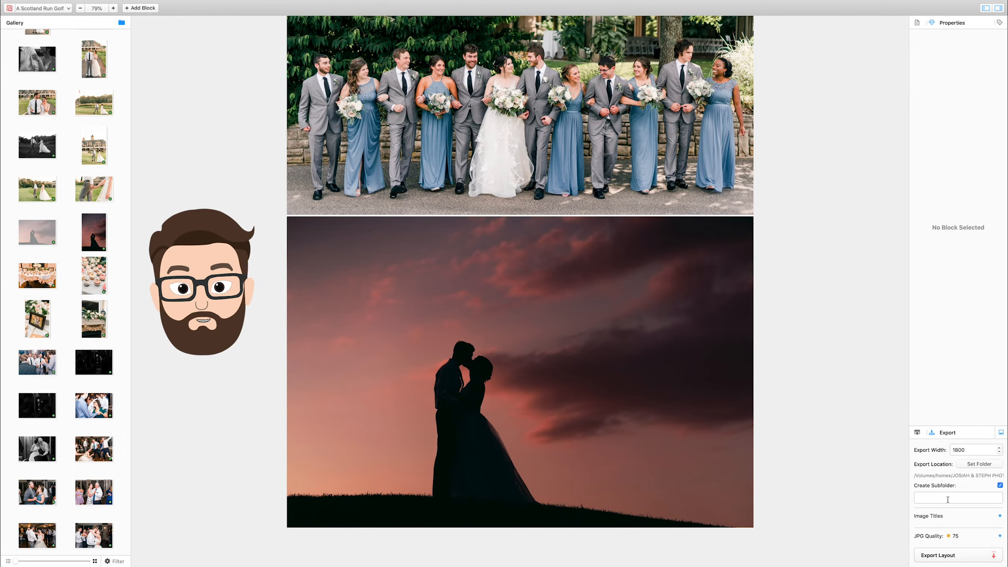
left_click(974, 451)
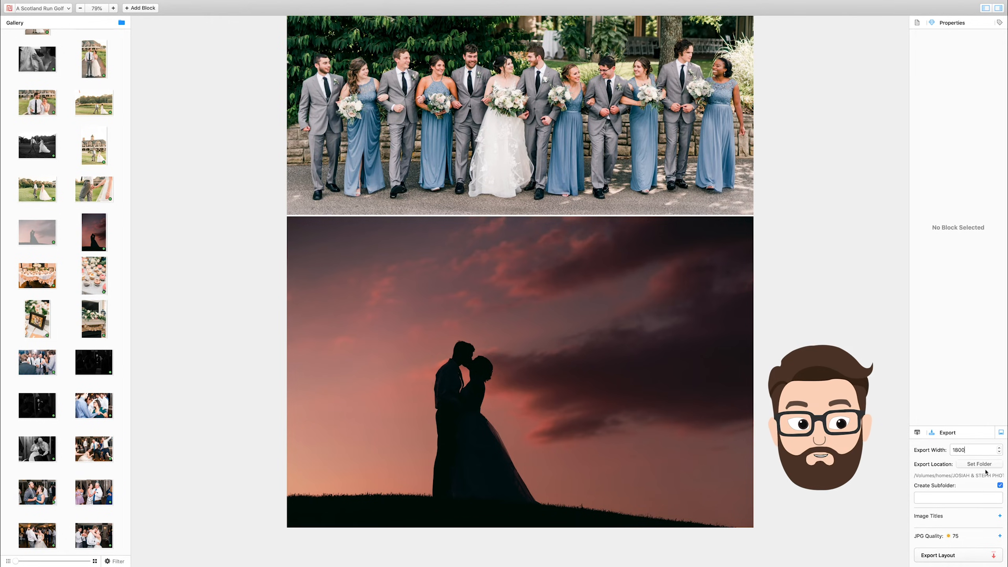
left_click(987, 464)
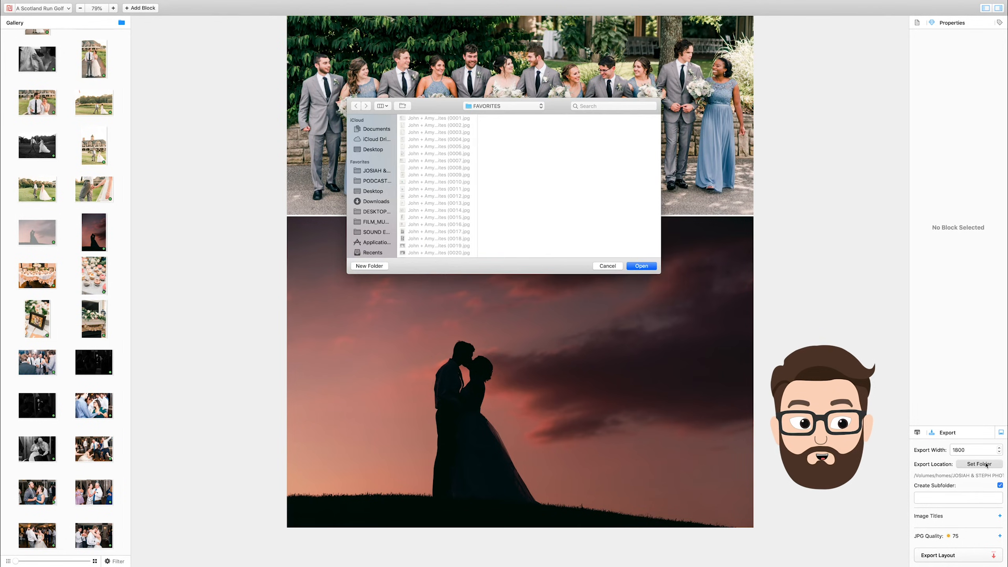
left_click(512, 106)
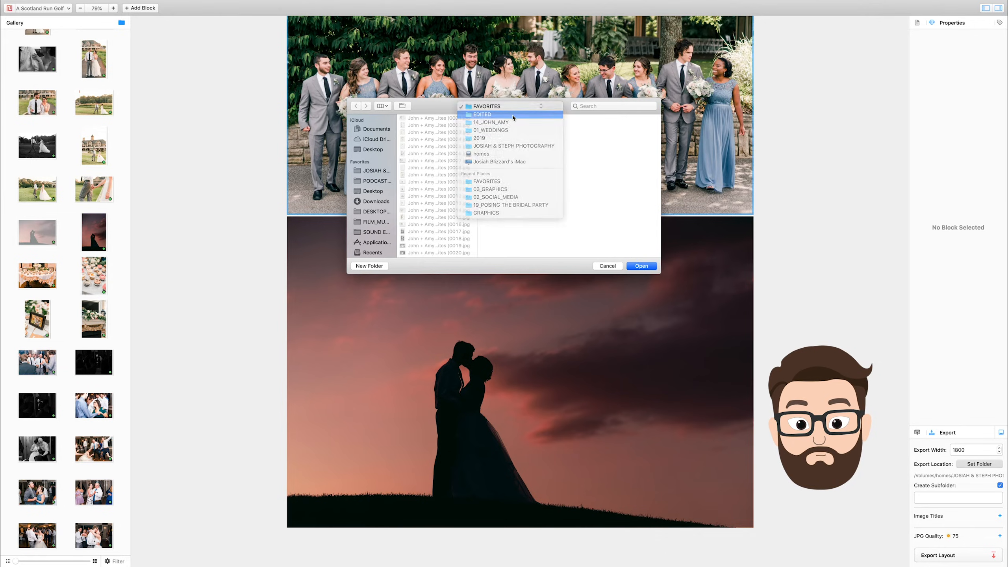
left_click(513, 114)
left_click(536, 205)
left_click(520, 117)
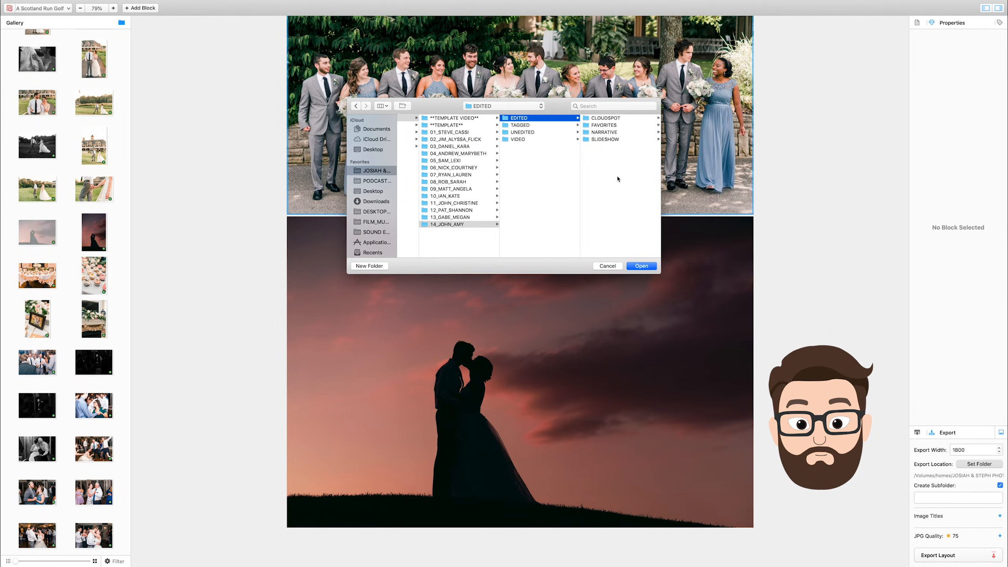
Create a folder named YOUTUBE inside EDITED and choose it as the export location.
left_click(370, 266)
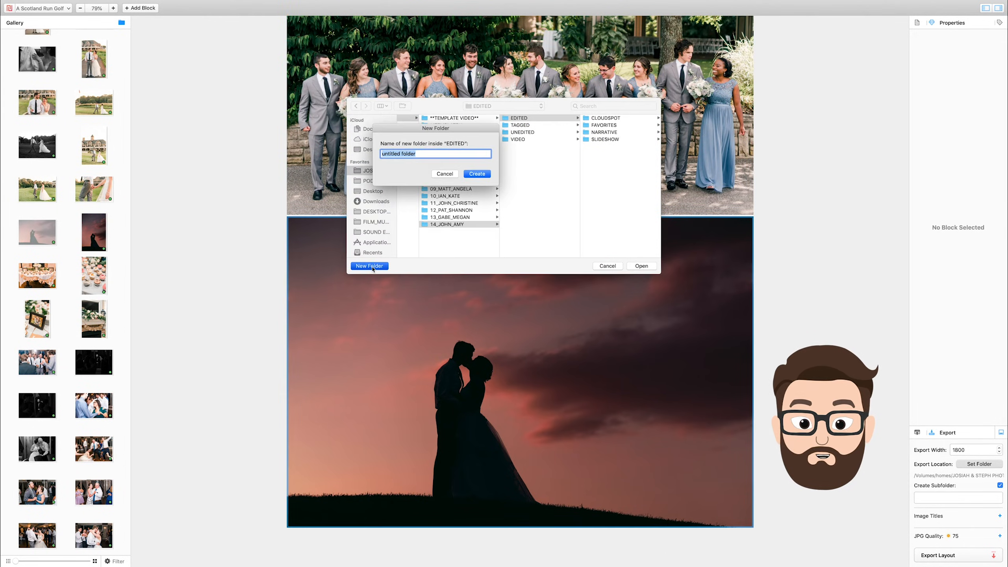
type("YOUTUBE")
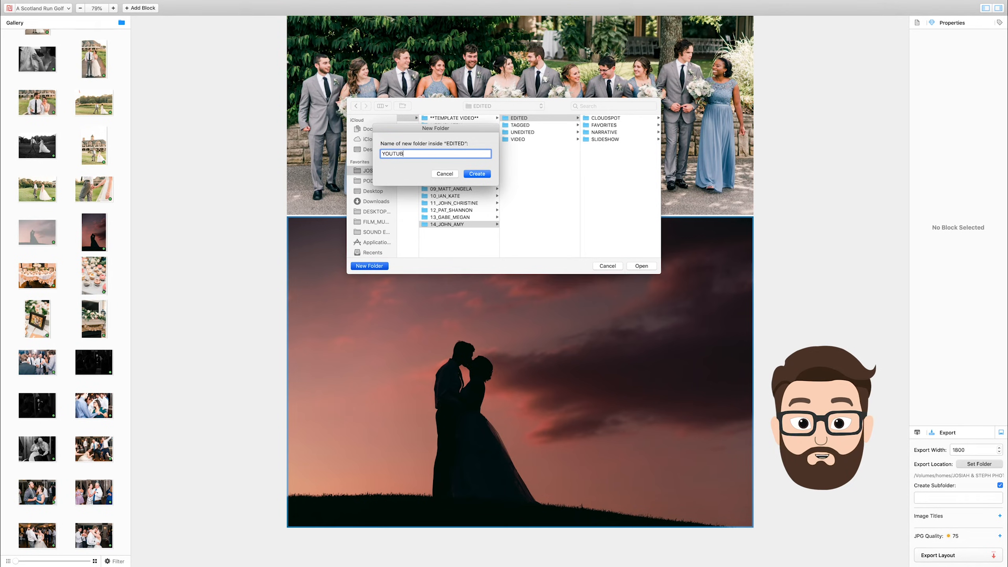
key("Return")
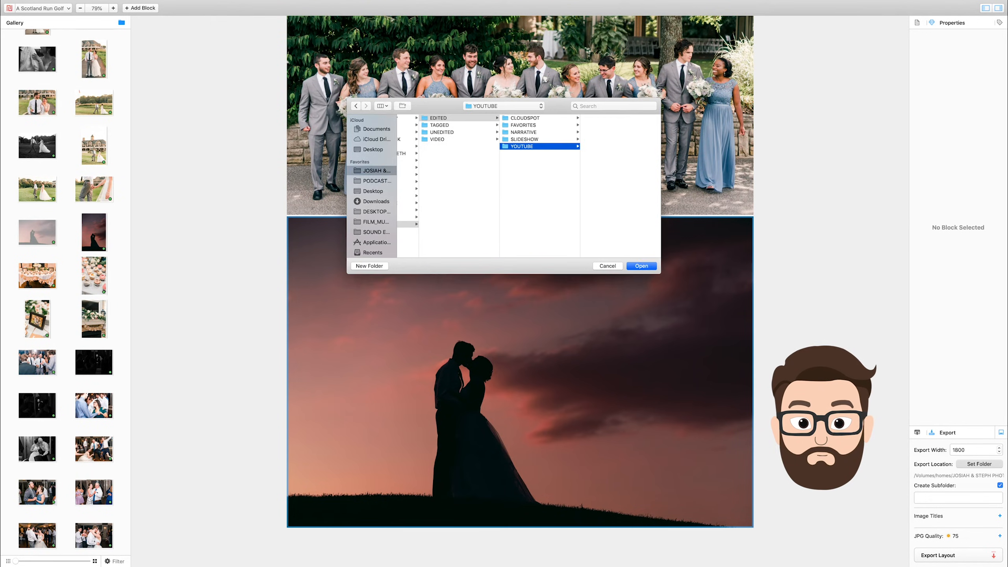
left_click(637, 266)
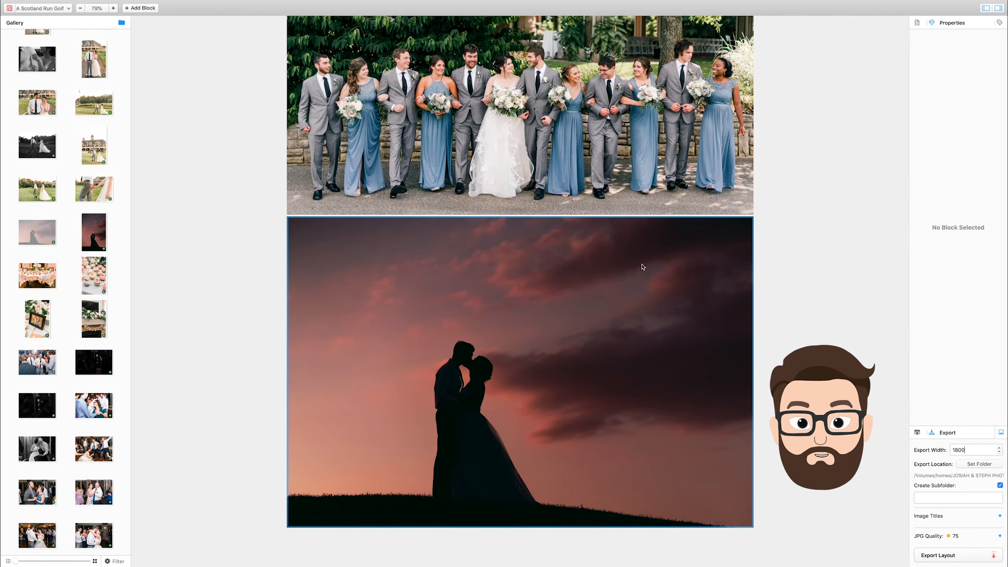
Turn off subfolder creation for the export and check the image title options.
left_click(1000, 485)
left_click(1000, 515)
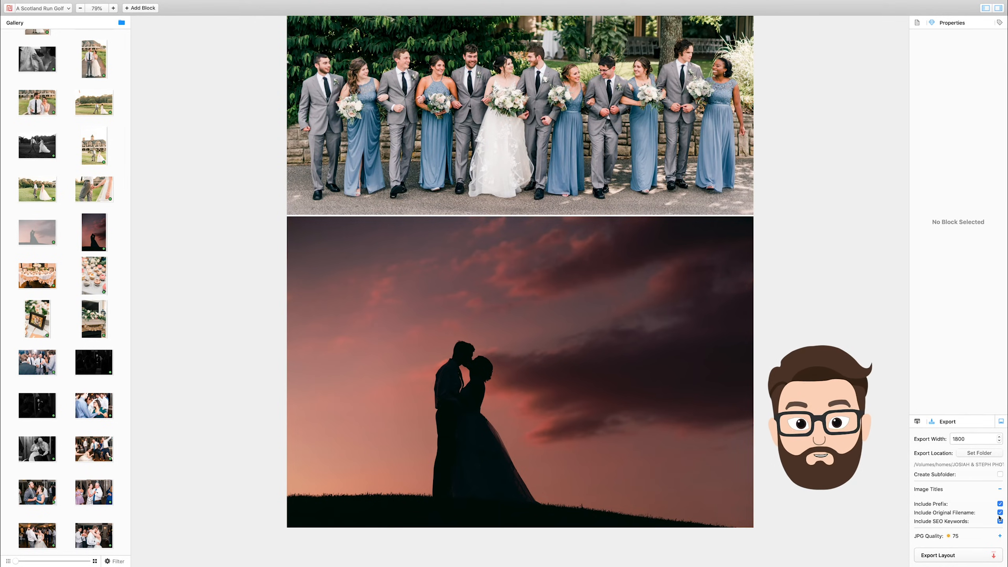
left_click(999, 489)
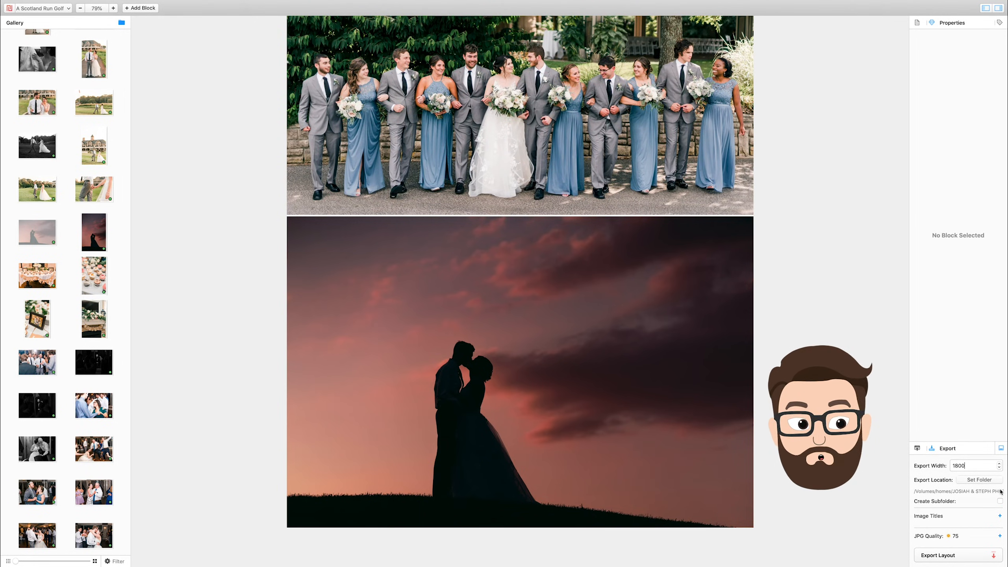
Lower the JPG quality to 70 and export the layout.
left_click(1000, 535)
left_click_drag(980, 537, 975, 538)
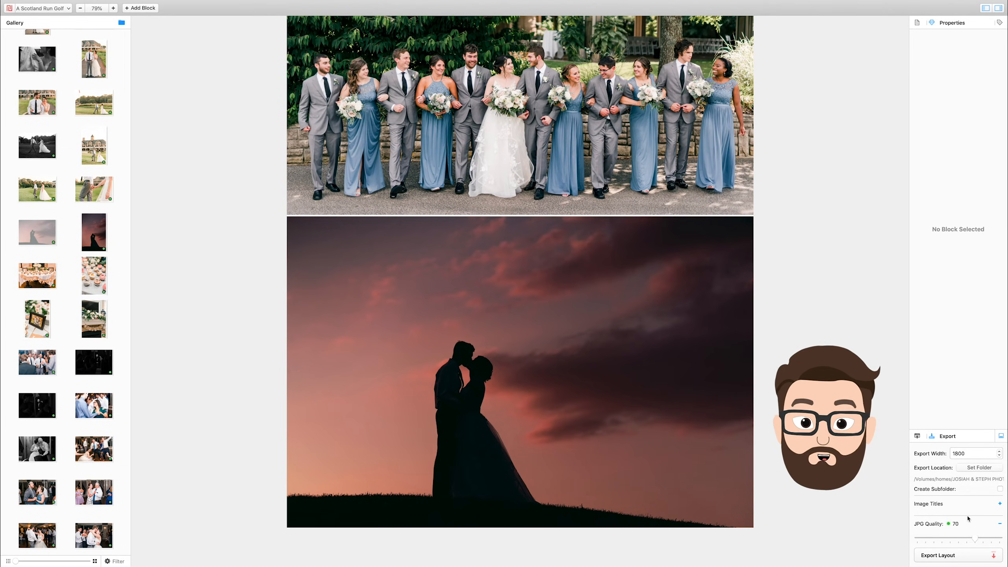
left_click(978, 559)
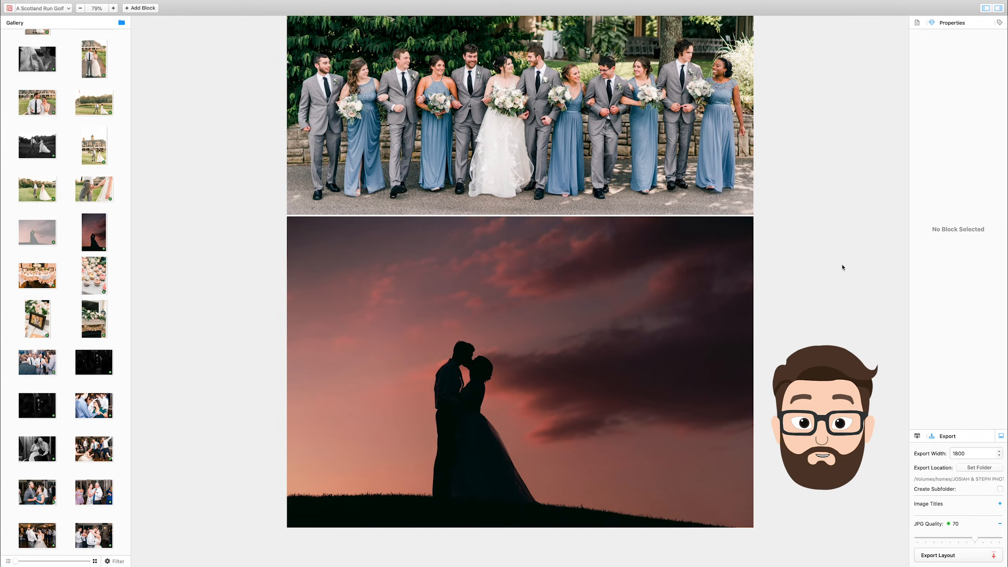
Switch to the site's WordPress dashboard in the browser and start a new blog post.
key("ctrl+Left")
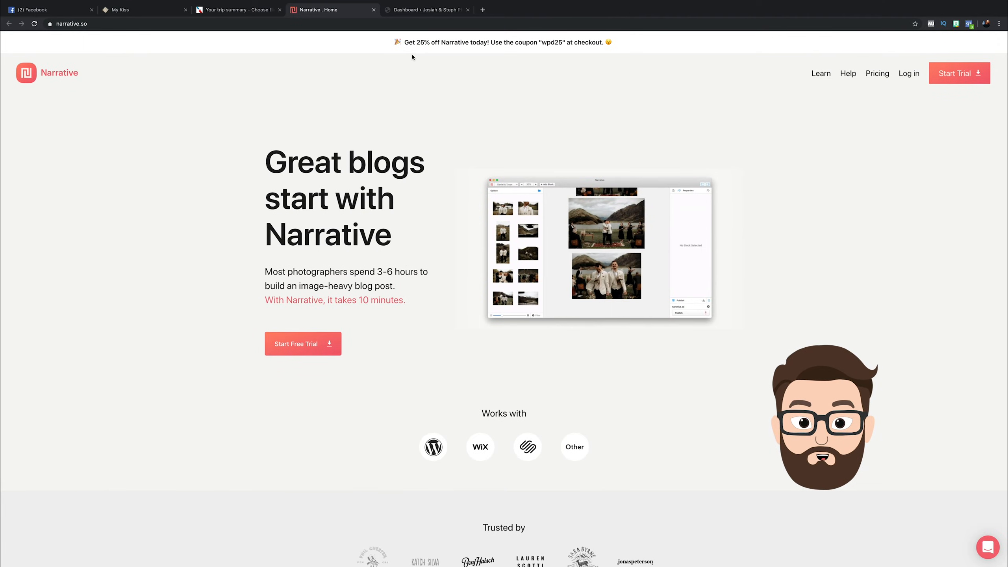
left_click(424, 10)
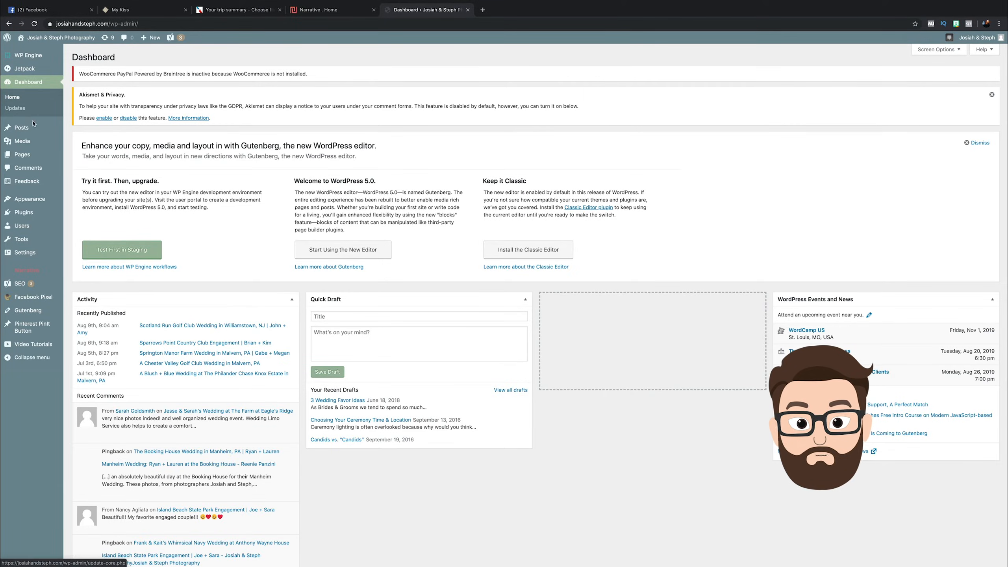
mouse_move(48, 133)
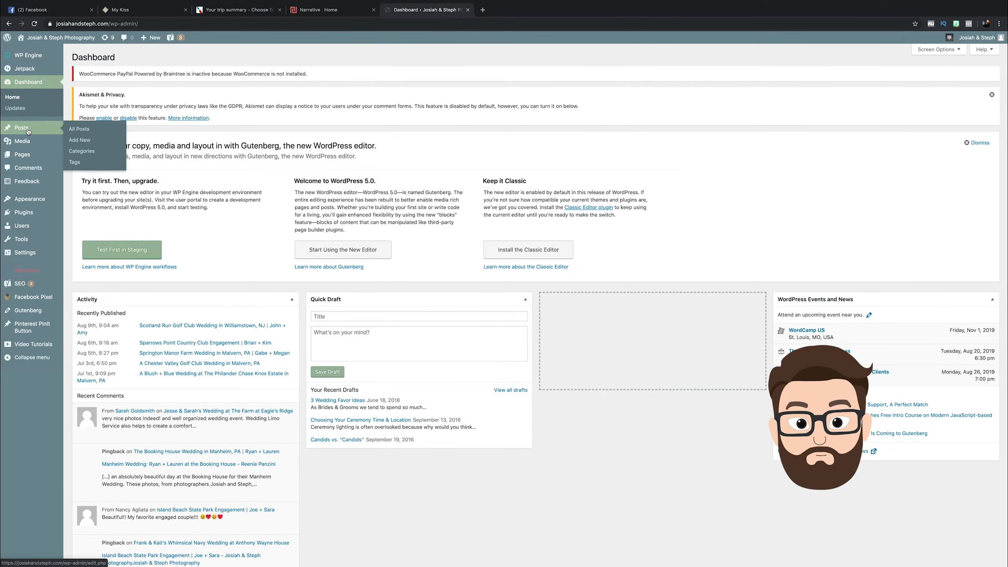
left_click(82, 142)
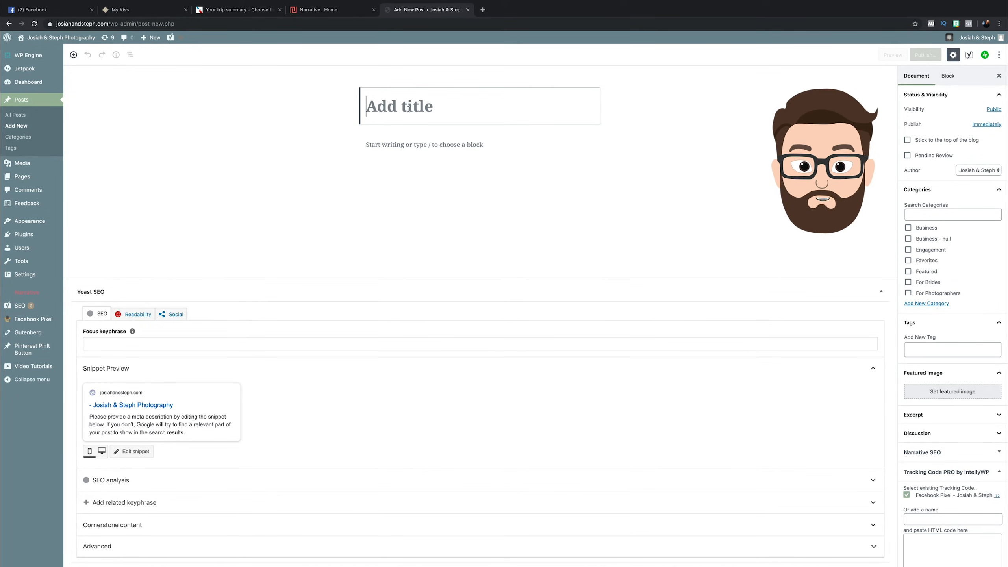
Title the post "A Scotland Run Golf Club Wedding in Williamstown, NJ |" followed by the couple's first names.
type("A Sco")
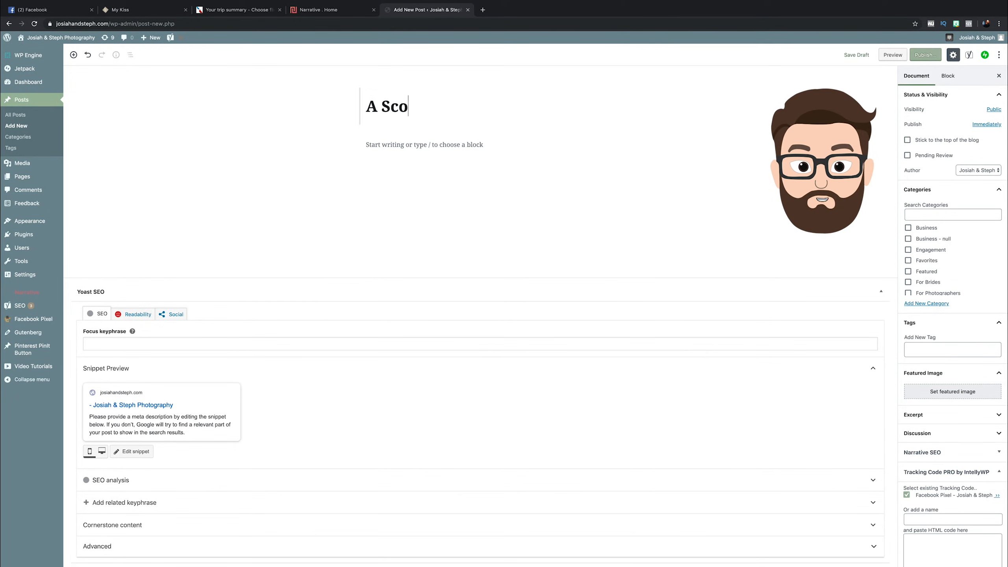
type("tland Run Go")
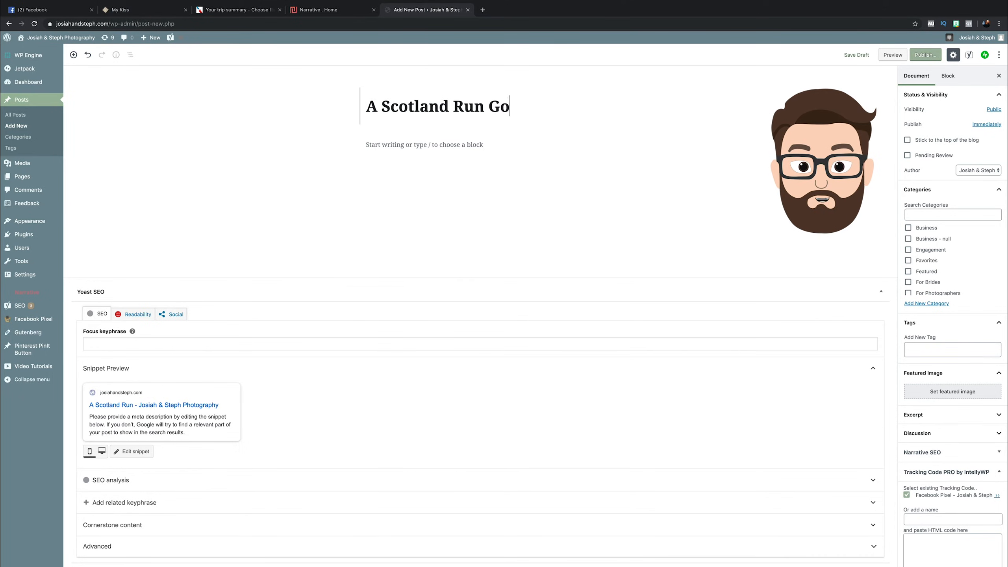
type("lf Club Wedding in Willaimst")
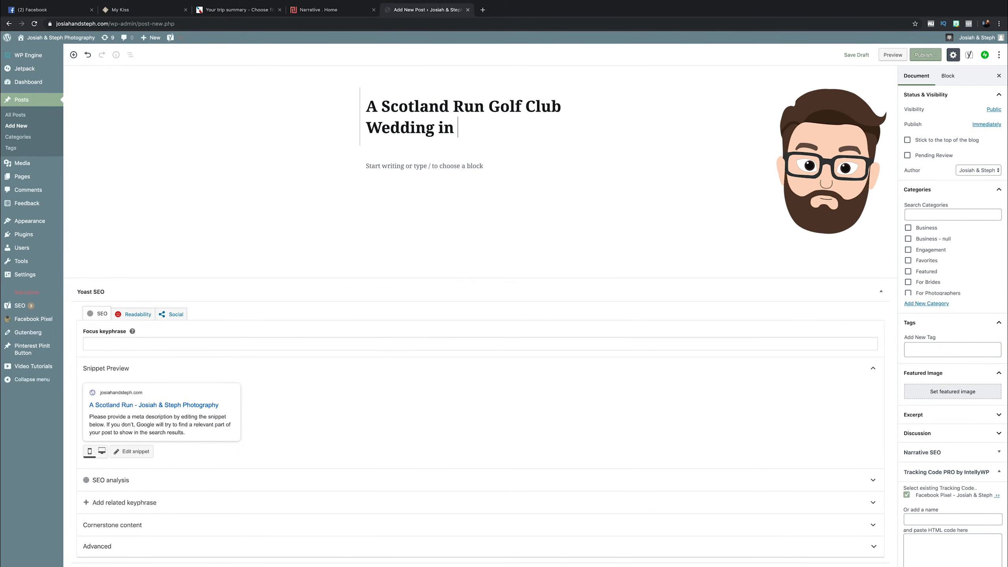
key("BackSpace")
key("BackSpace")
key("BackSpace")
key("BackSpace")
key("BackSpace")
type("iamstown, NJ")
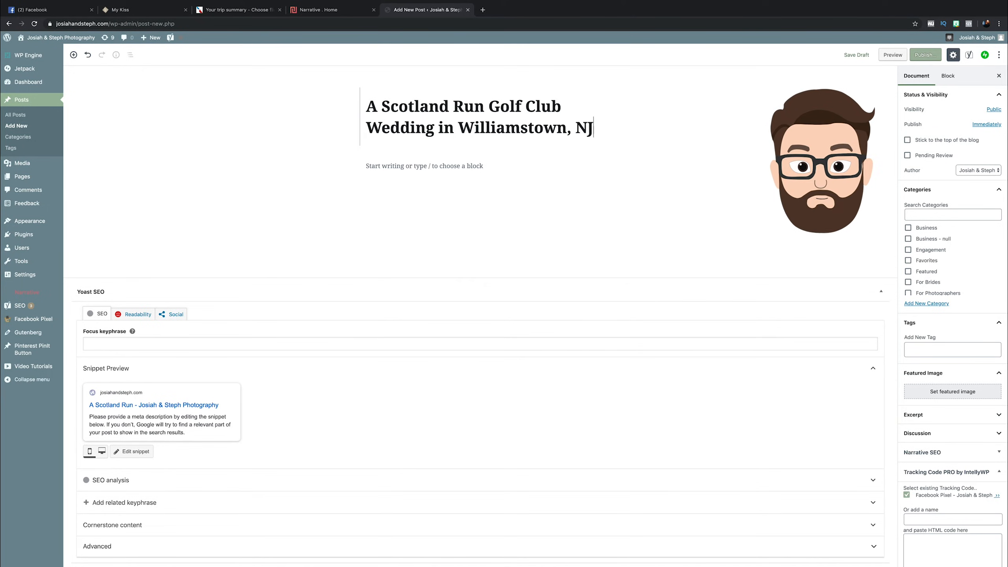
type(" | Jo")
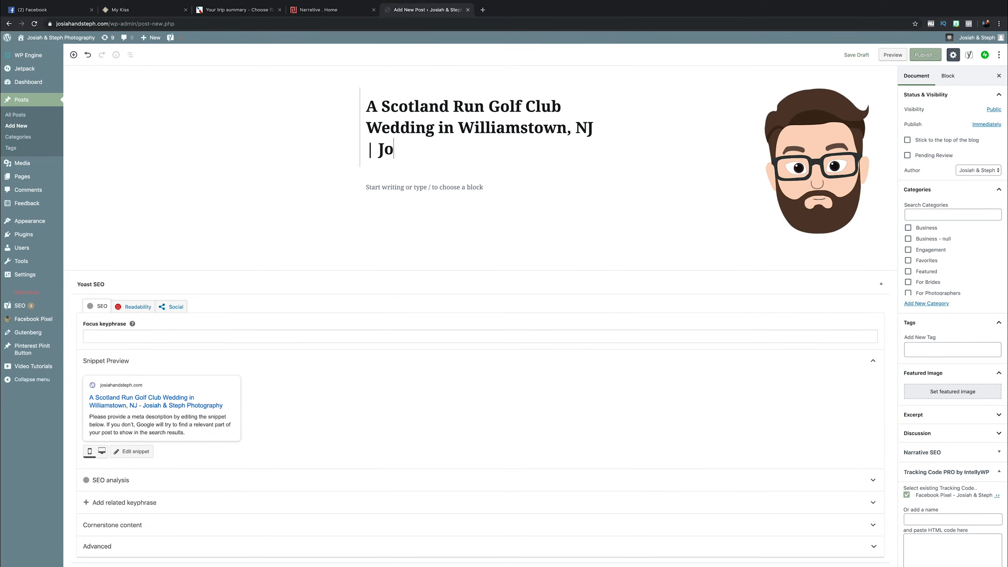
type("hn & Amy")
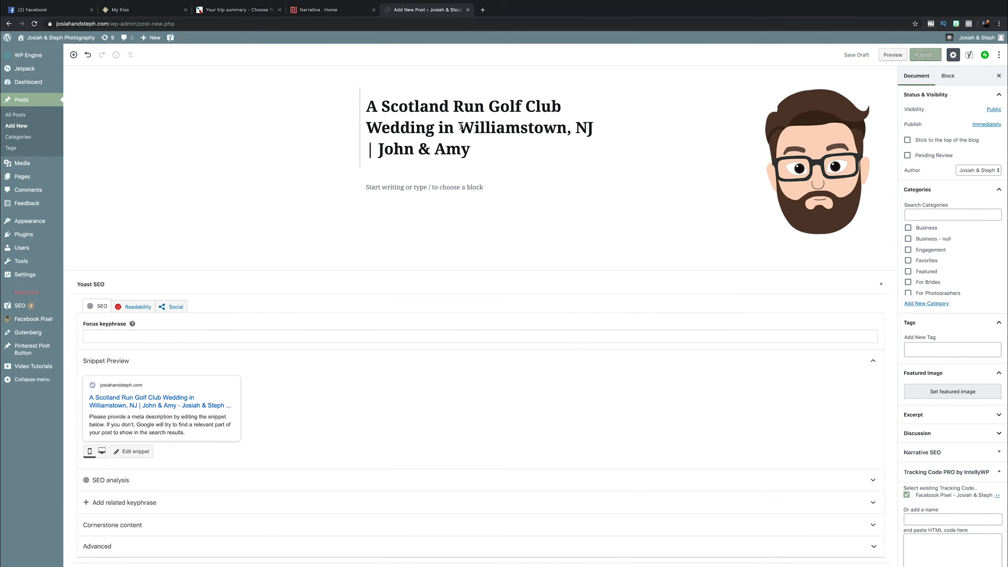
Insert a gallery block below the post title and open the file chooser for uploading its images.
left_click(398, 187)
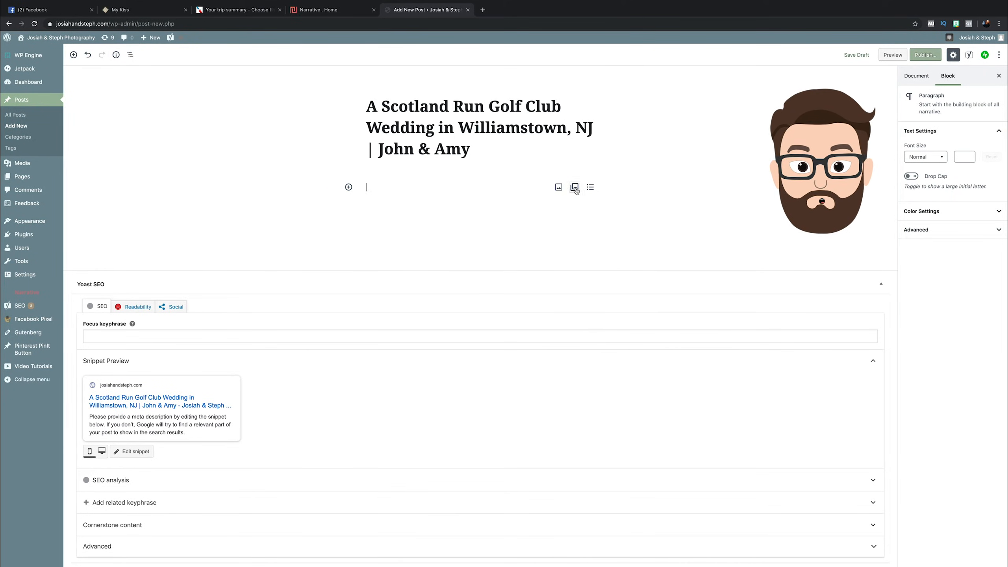
left_click(574, 187)
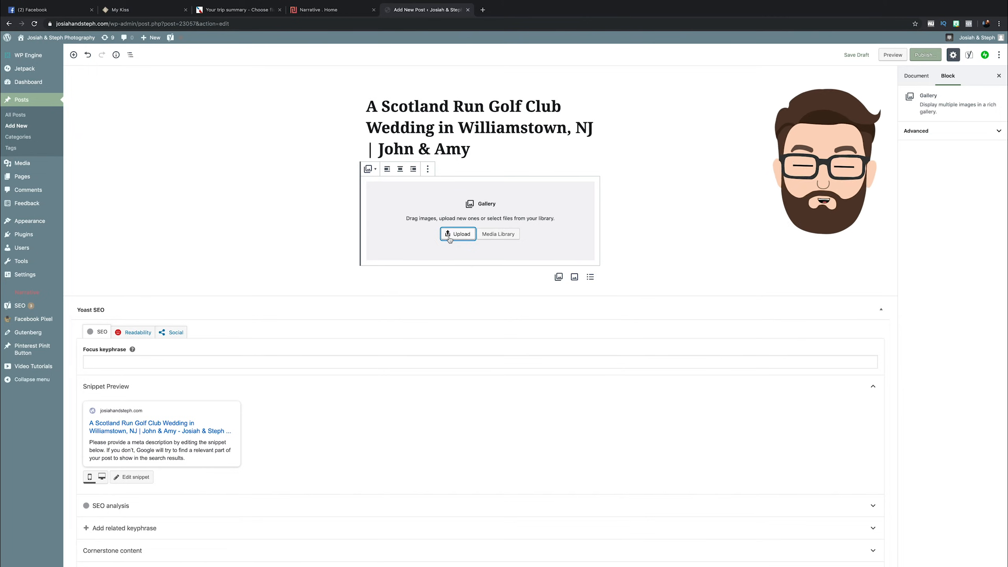
left_click(450, 239)
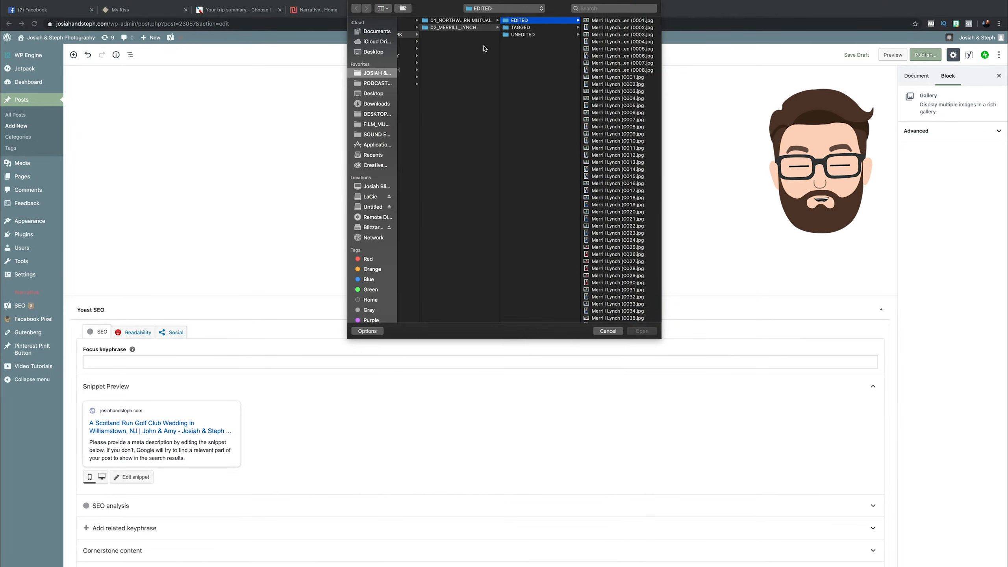
Browse through 2019 and 01_WEDDINGS to the NARRATIVE folder inside the couple's EDITED folder.
left_click(376, 74)
left_click(443, 28)
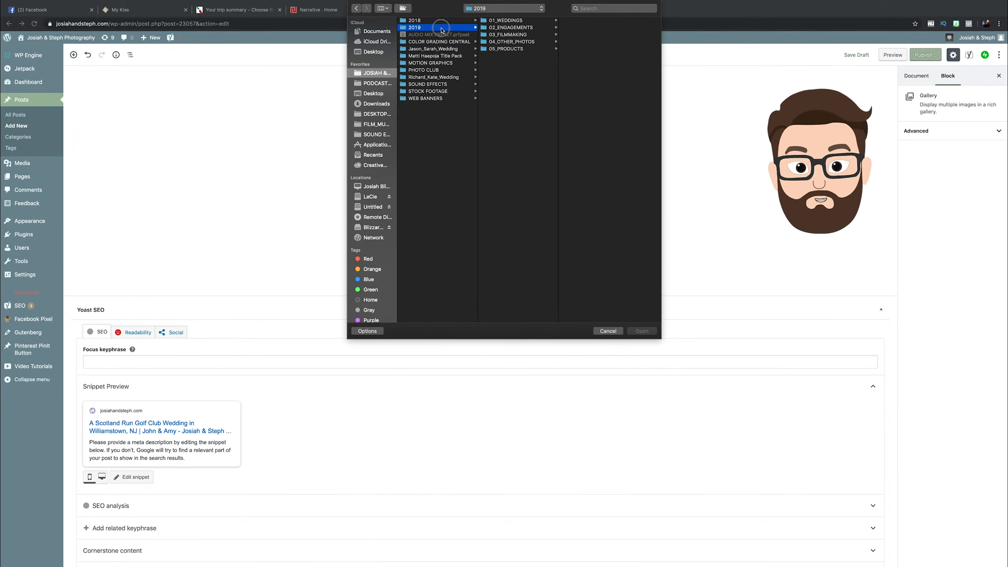
left_click(529, 21)
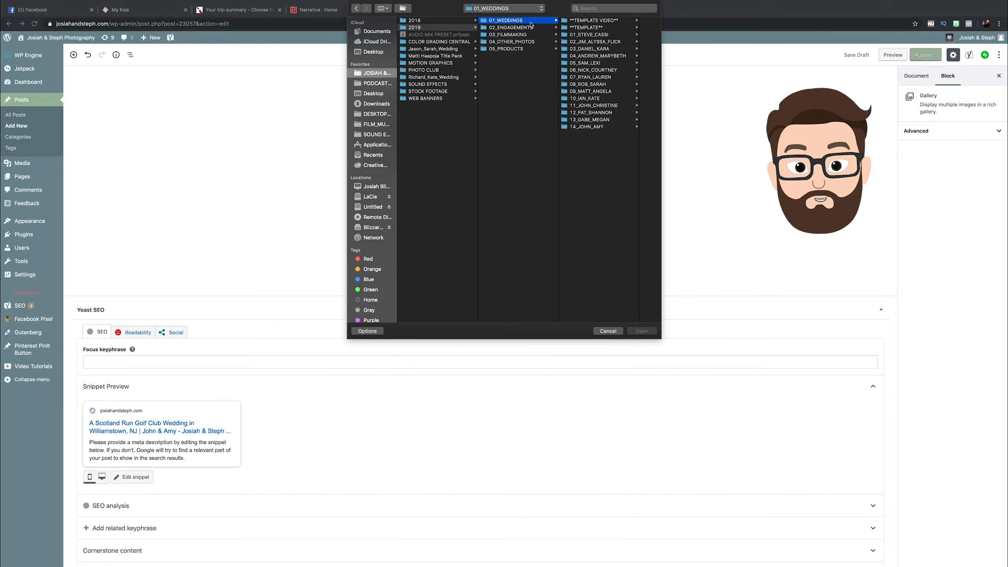
left_click(604, 127)
left_click(611, 20)
left_click(609, 28)
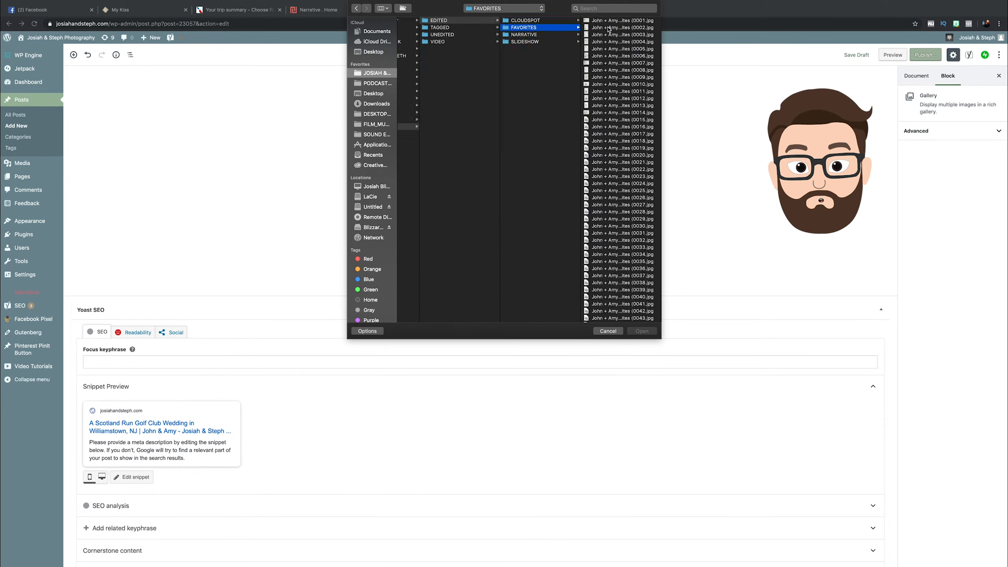
left_click(532, 35)
Upload all photos from the NARRATIVE folder into the gallery and set it to 1 column.
left_click(619, 20)
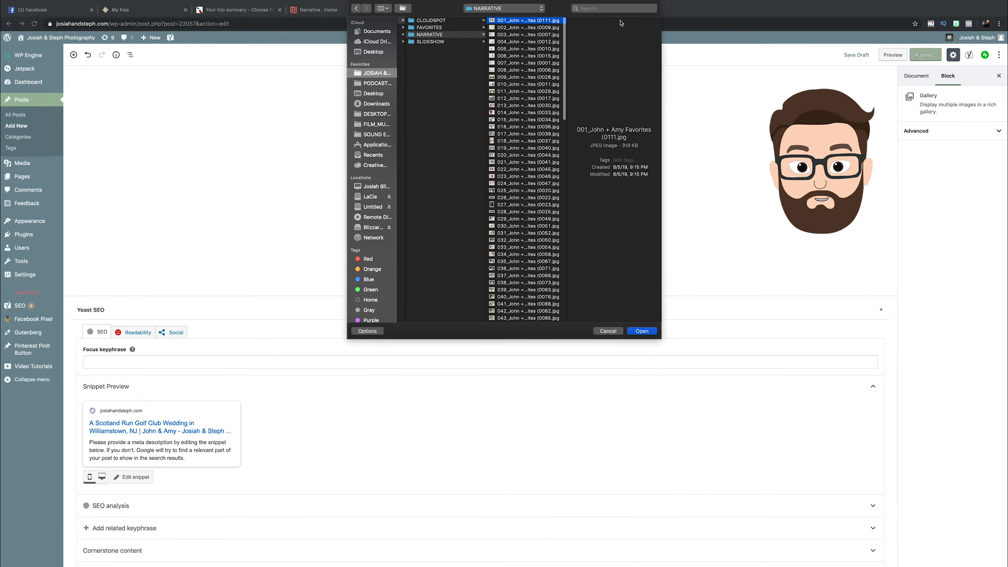
key("super+a")
left_click(641, 332)
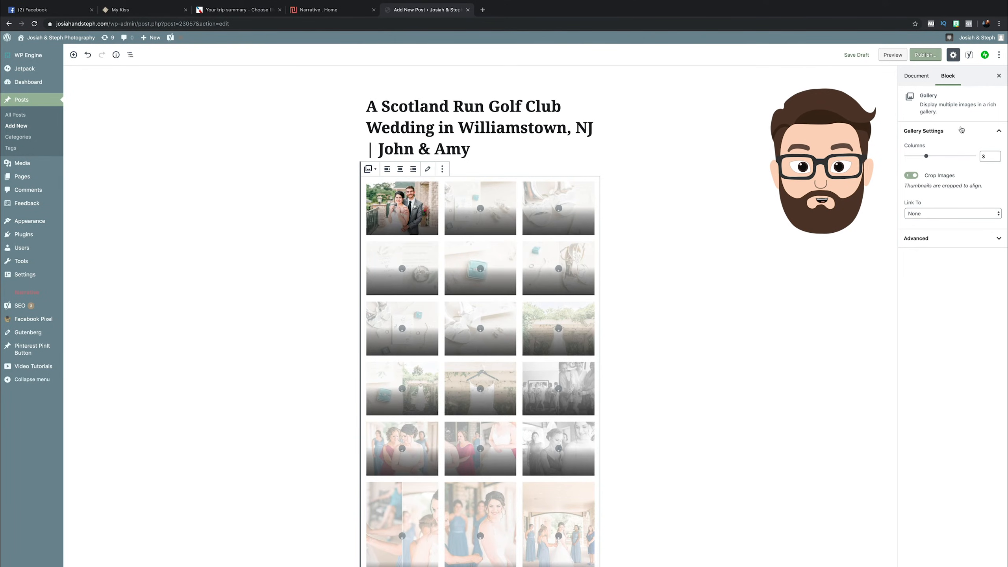
left_click_drag(924, 158, 892, 162)
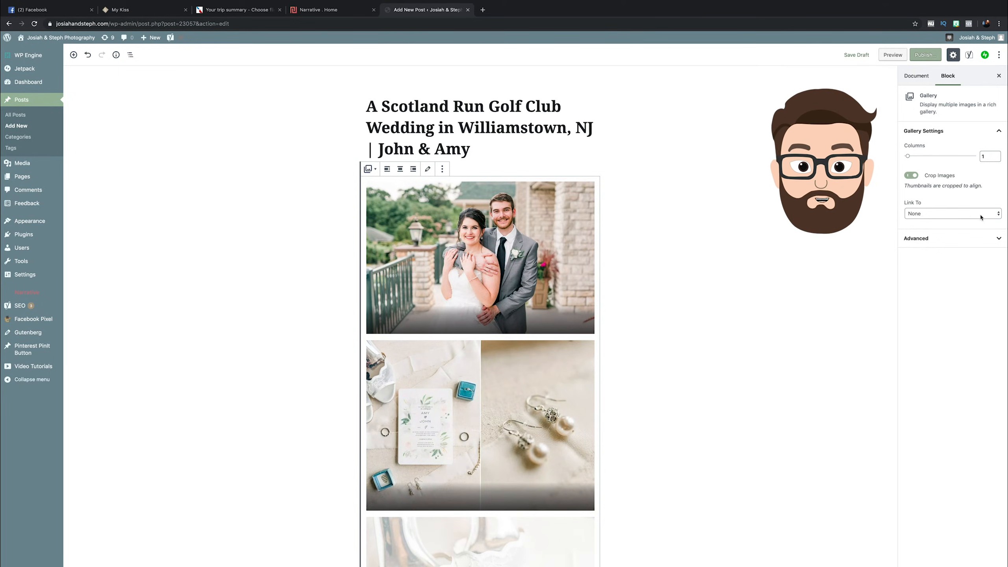
left_click(980, 217)
left_click(958, 162)
left_click(914, 179)
left_click(913, 180)
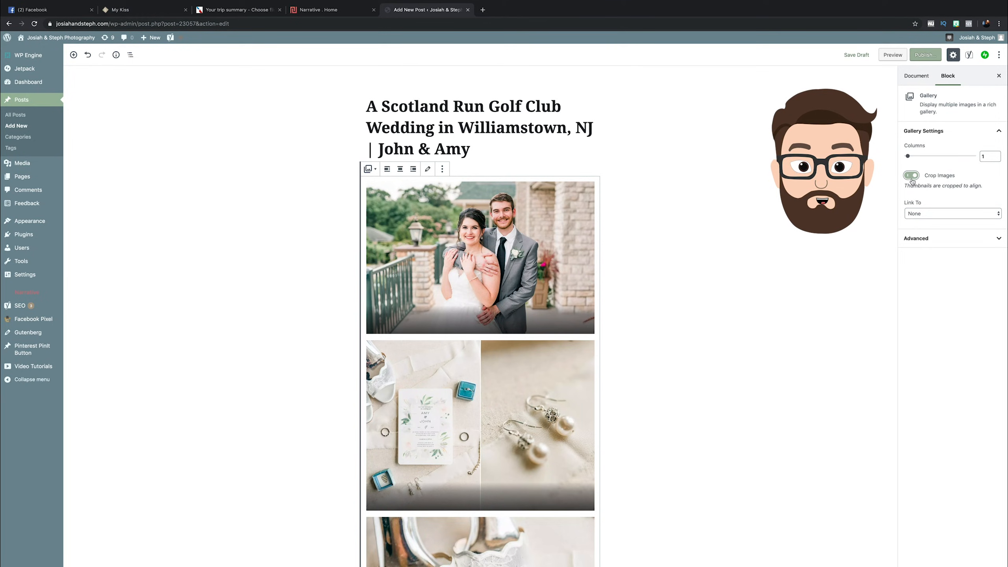
left_click(938, 242)
left_click(999, 239)
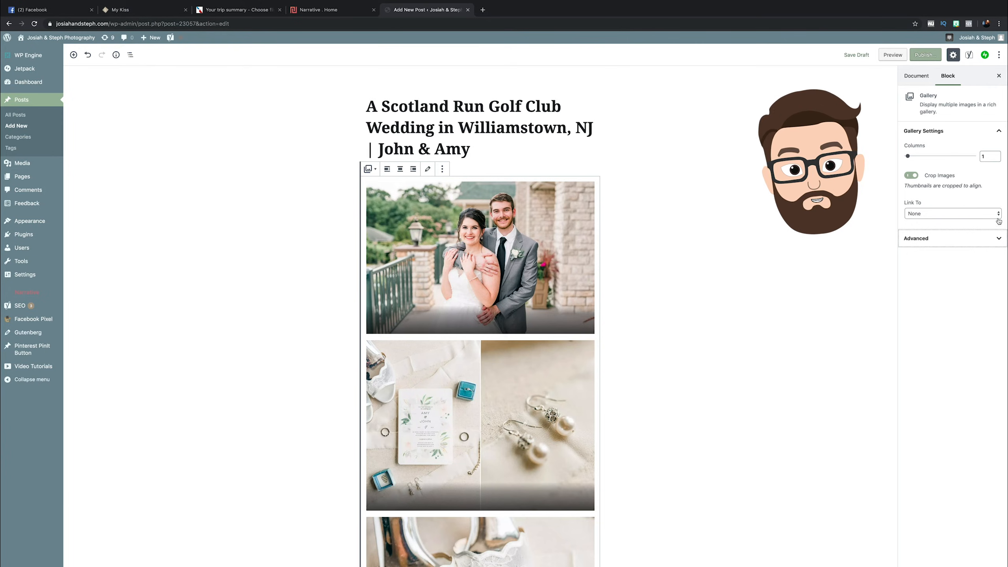
Assign the post to the Wedding category in the document settings.
left_click(916, 76)
left_click(709, 329)
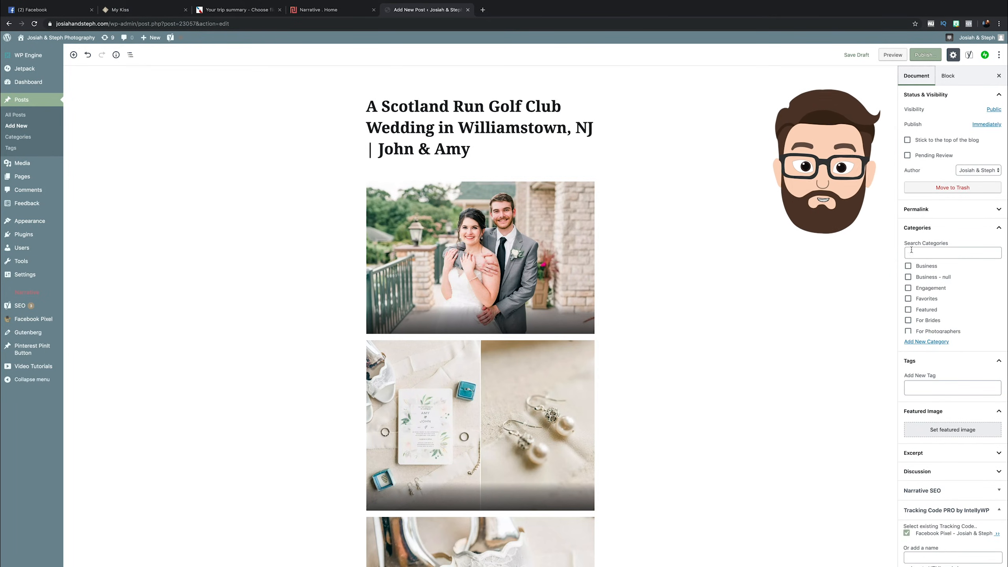
scroll(925, 289, "down", 5)
left_click(908, 317)
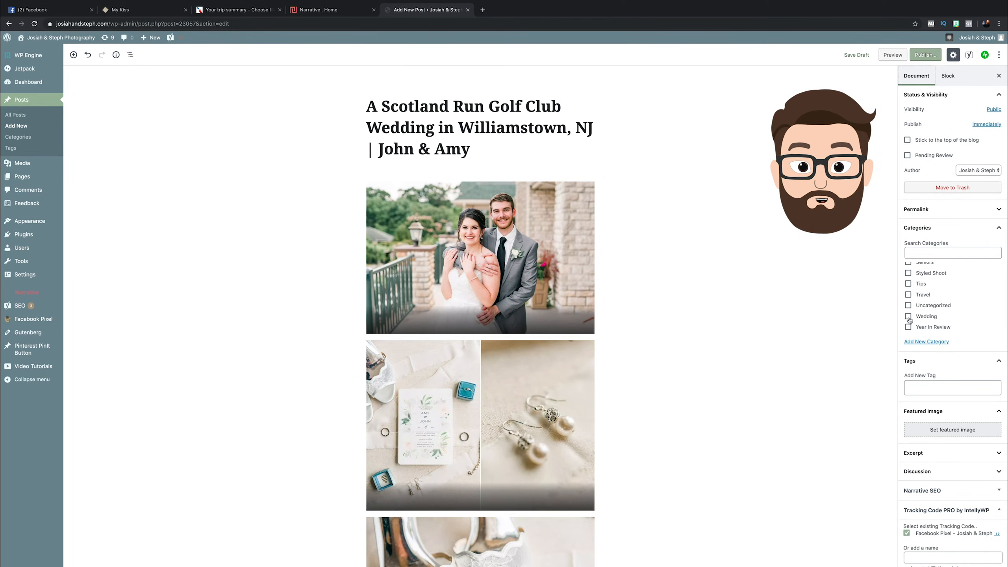
scroll(941, 306, "down", 2)
scroll(945, 233, "up", 1)
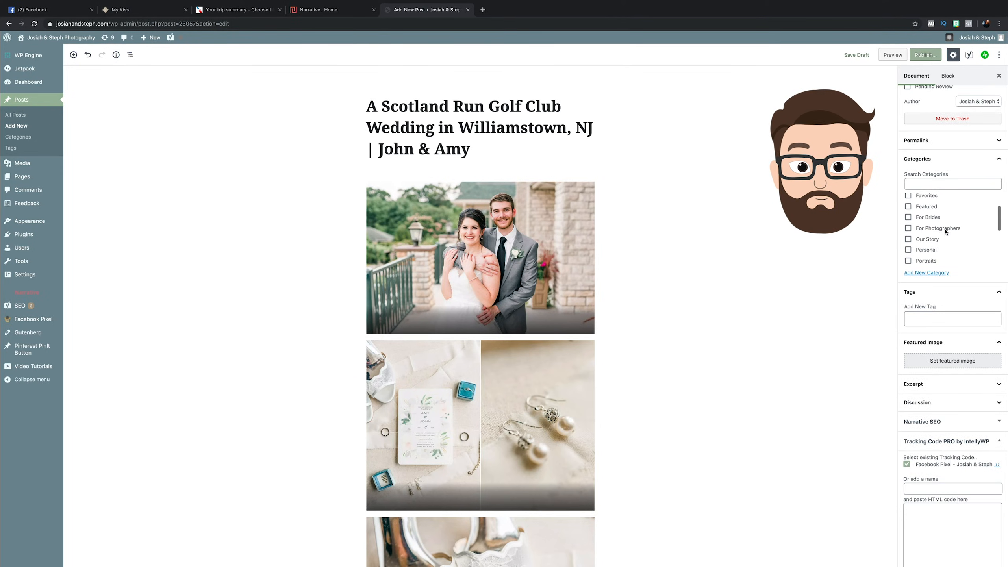
Enter "Scotland Run Golf Club" as a tag for the post.
scroll(928, 313, "down", 1)
left_click(928, 296)
type("Scotland Run Golf Club")
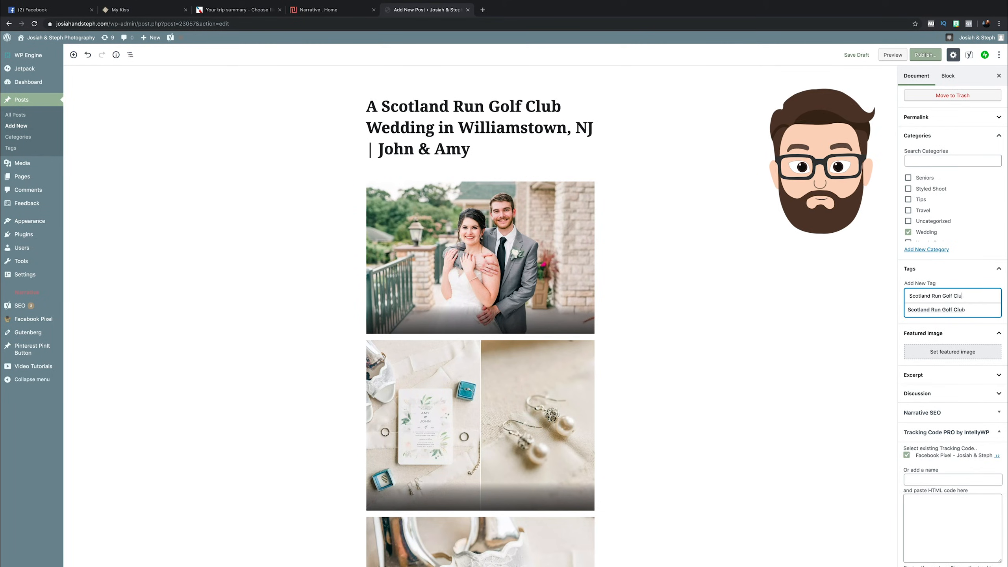
left_click(954, 337)
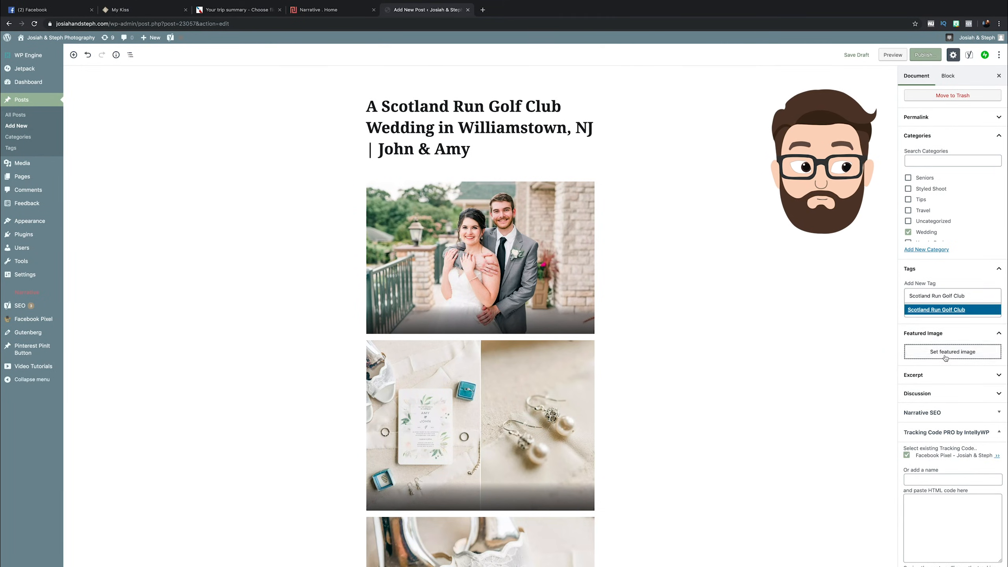
Open the featured image library and give the couple's portrait the alt text "First Look Portraits".
left_click(948, 356)
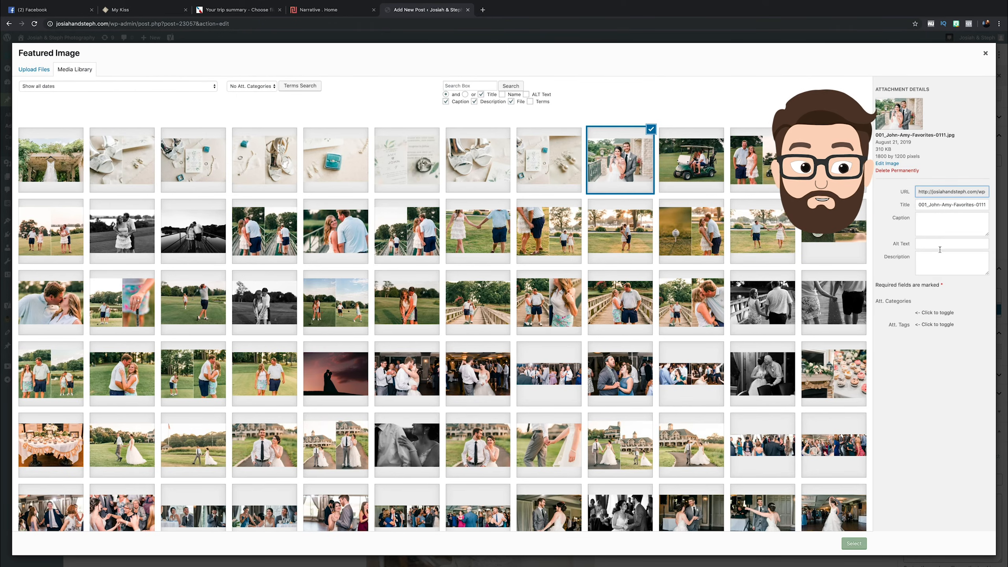
left_click(940, 248)
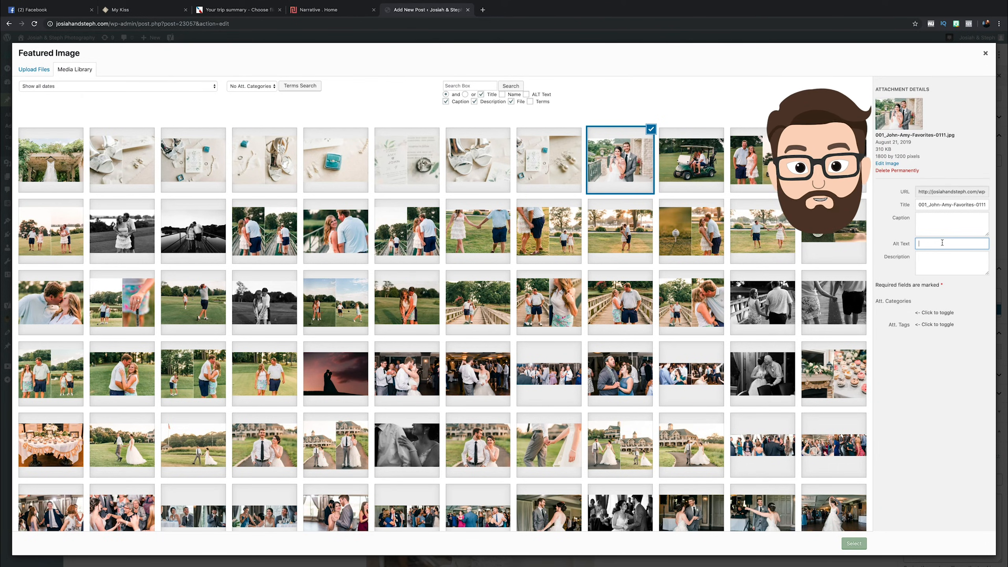
type("First Look Portraits")
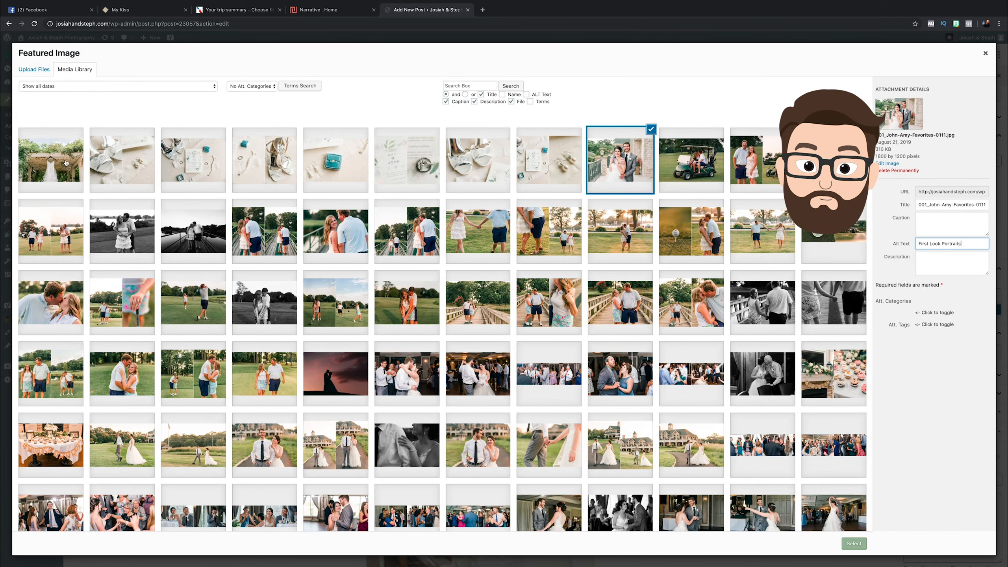
Give the photo of the hanging wedding dress the alt text "Scotland Run Wedding".
left_click(66, 163)
left_click(941, 243)
type("Scotland Run Wedding Dress")
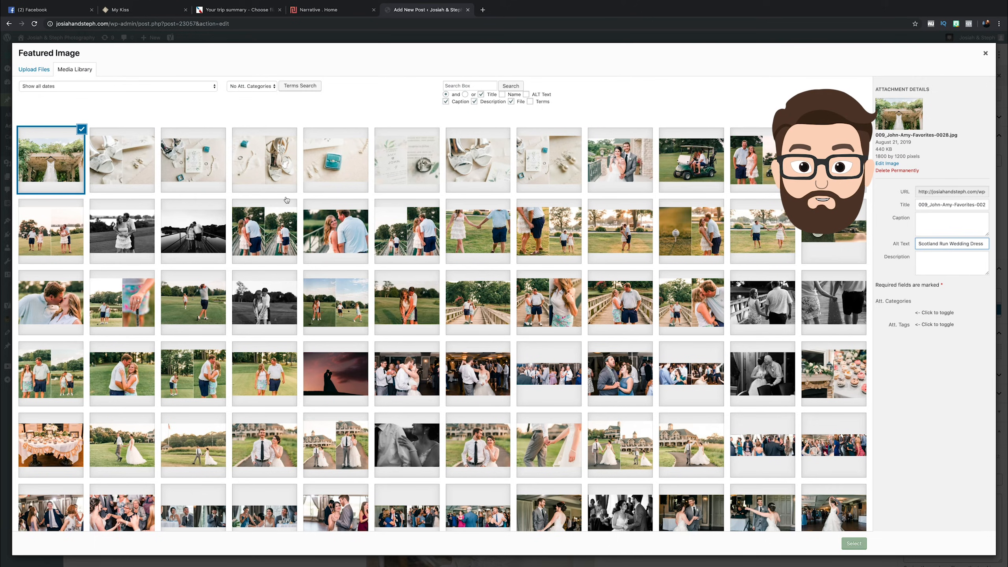
Give the photo of the ring in the teal box the alt text "Mrs Box Ring Photo".
left_click(336, 171)
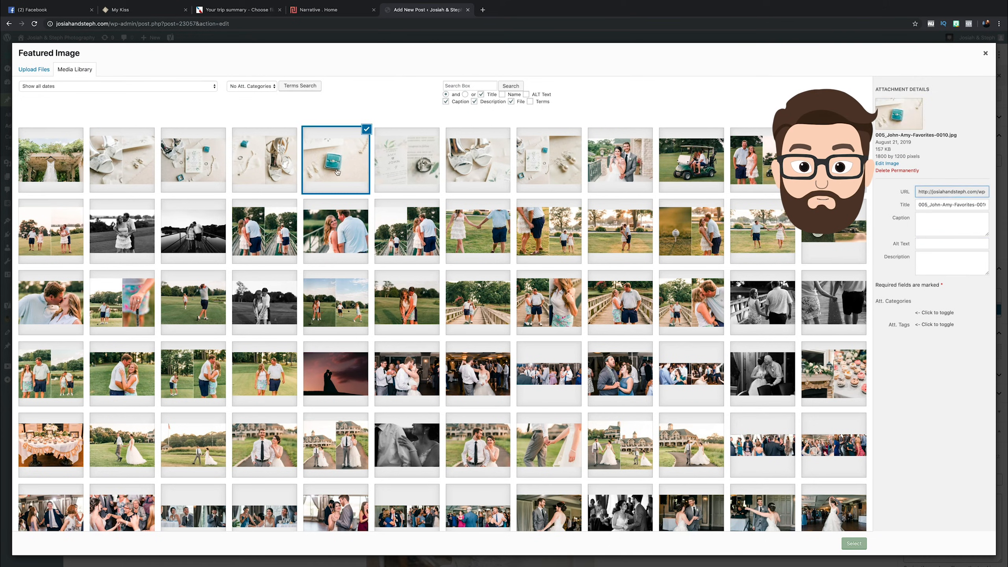
left_click(939, 245)
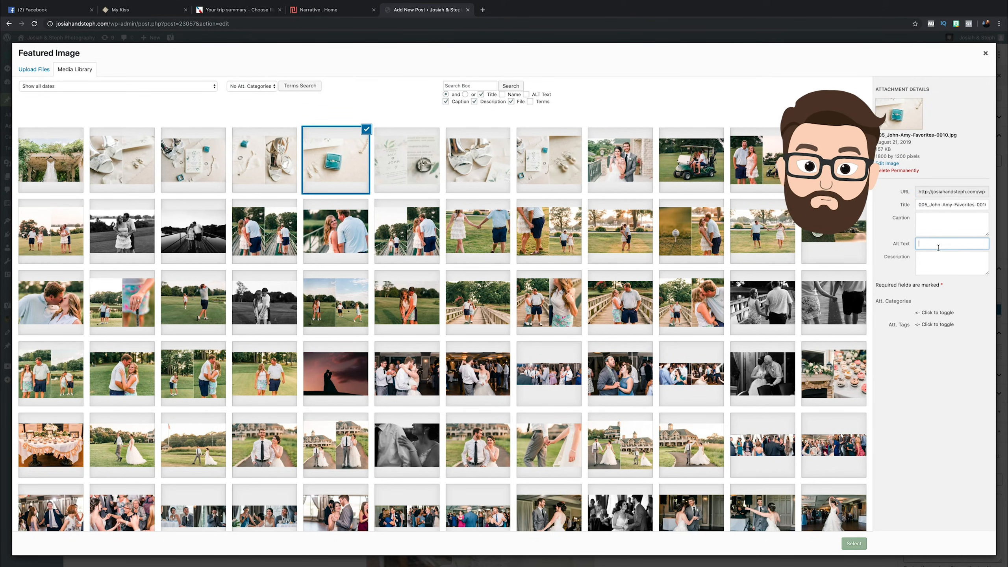
type("Mrs Box Ring Photo")
key("Tab")
left_click(974, 244)
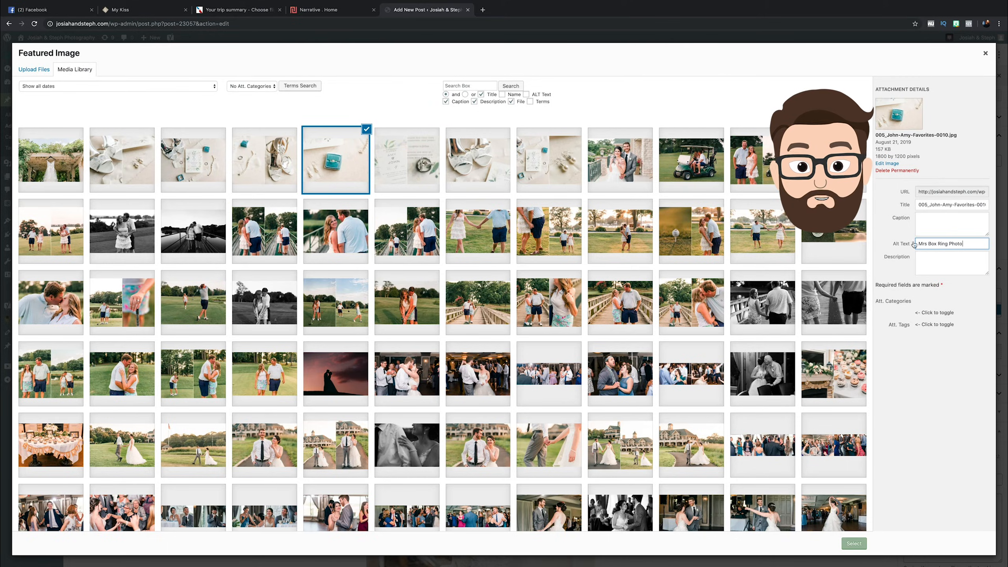
Set the couple's first look portrait as the post's featured image.
left_click(612, 159)
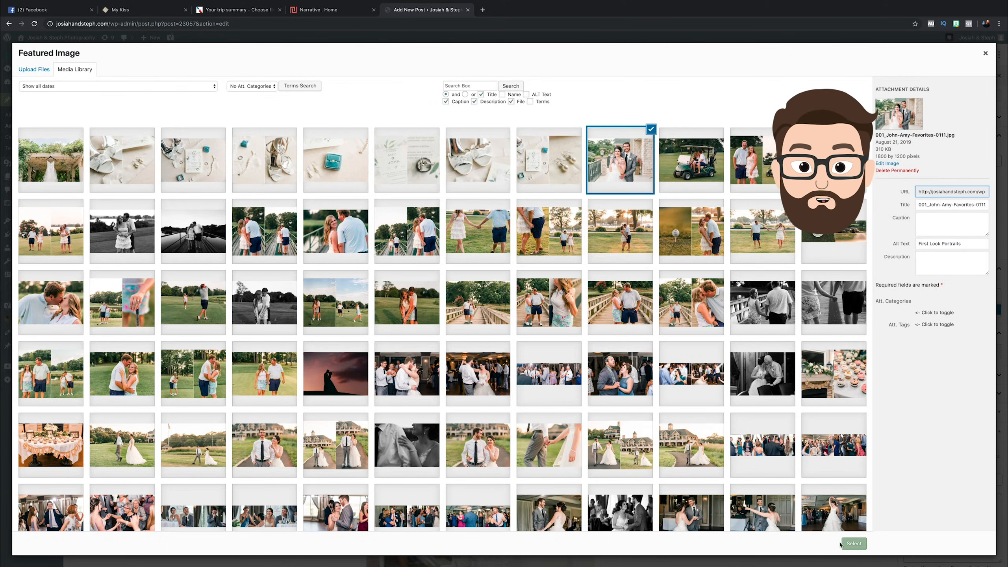
left_click(854, 543)
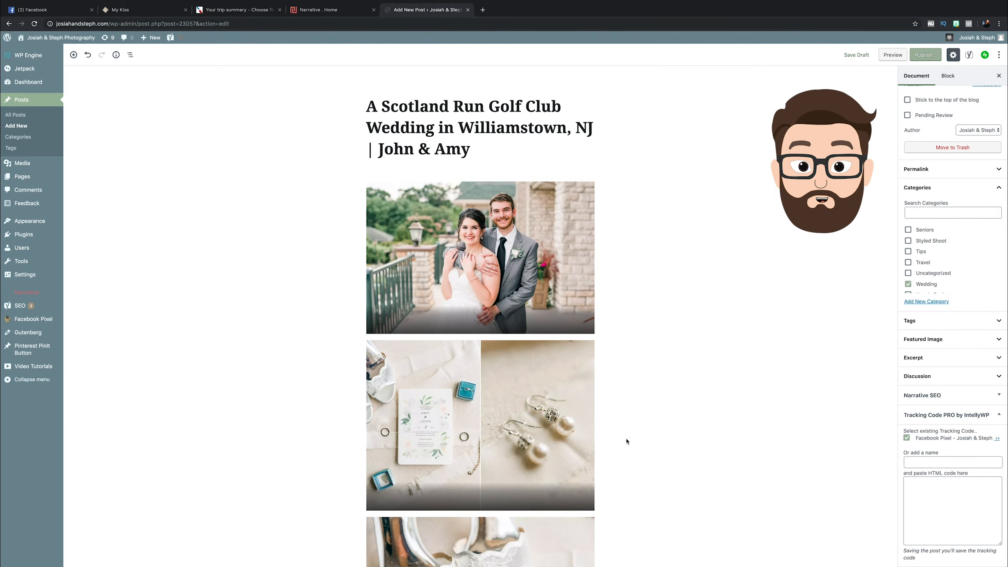
Insert a paragraph block between the title and the gallery and fill it with a few short paragraphs of placeholder text.
scroll(570, 337, "down", 10)
scroll(571, 337, "down", 20)
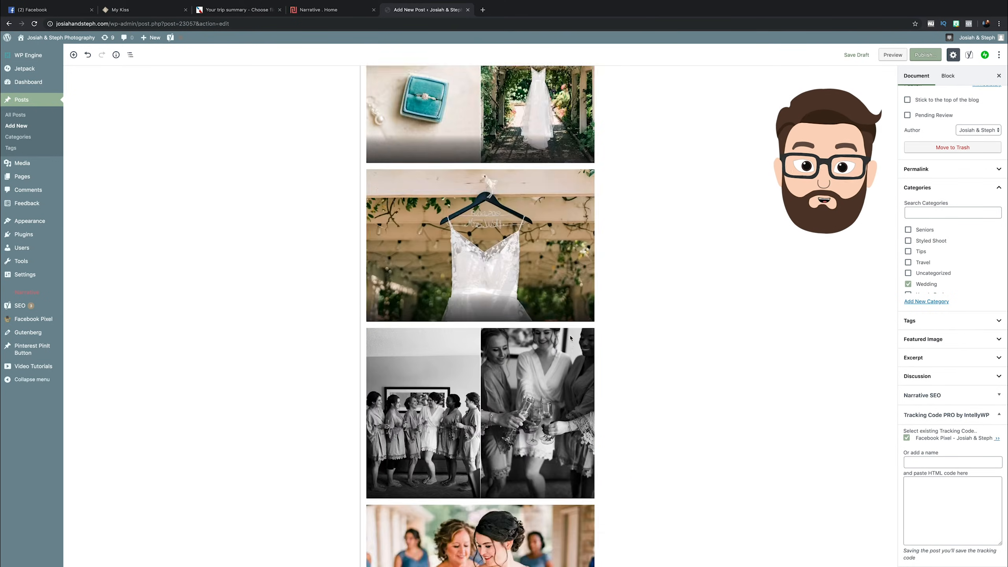
scroll(570, 338, "up", 20)
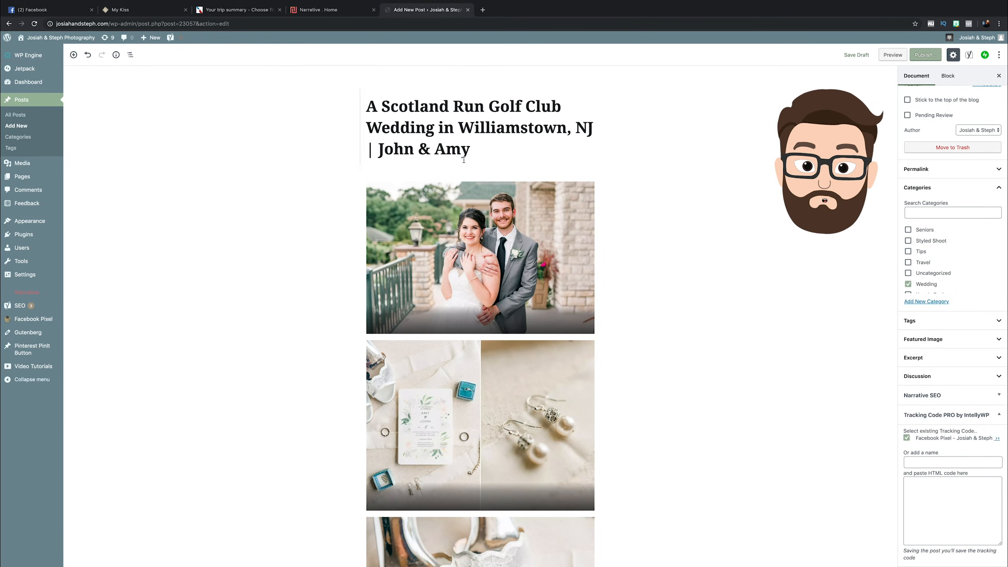
left_click(480, 174)
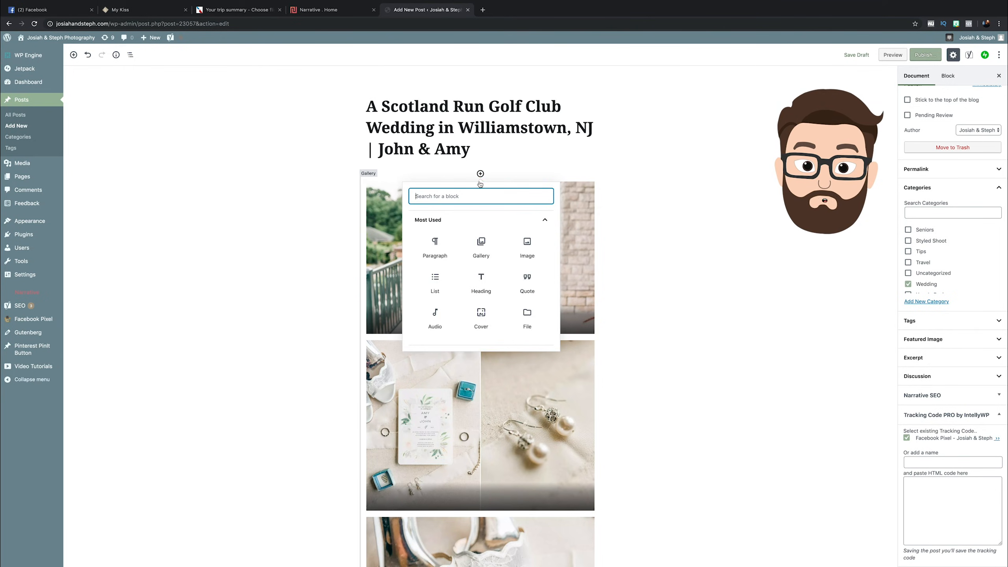
left_click(435, 246)
type("jfasdfja;sldkfja;")
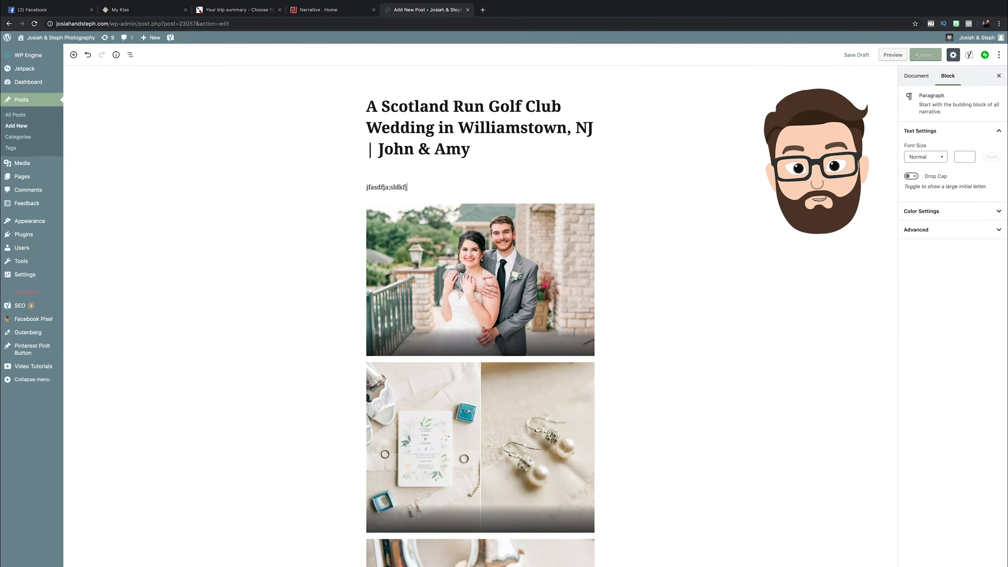
key("Return")
type("ja;sldkfj;dlk")
key("Return")
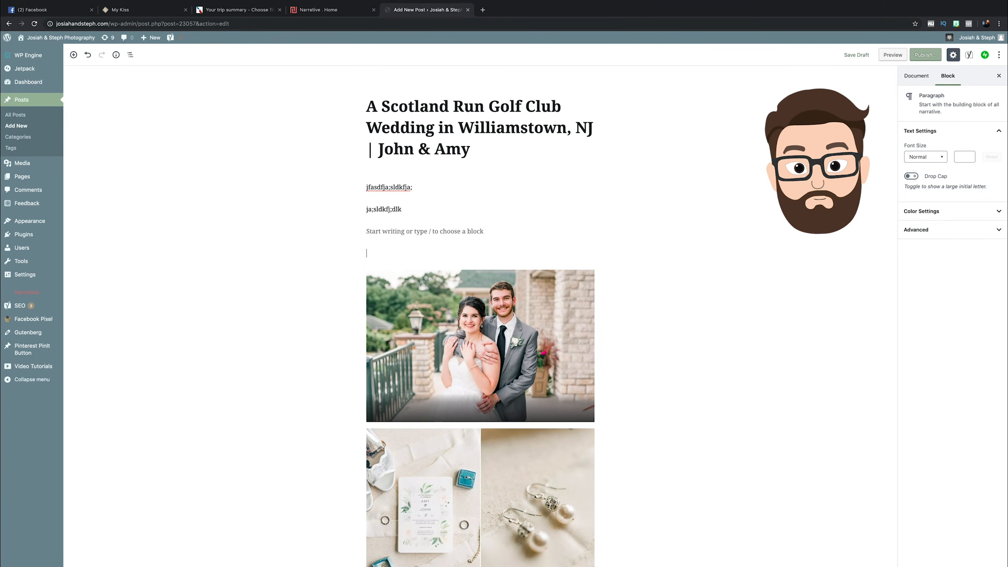
type("alksdjfa;d")
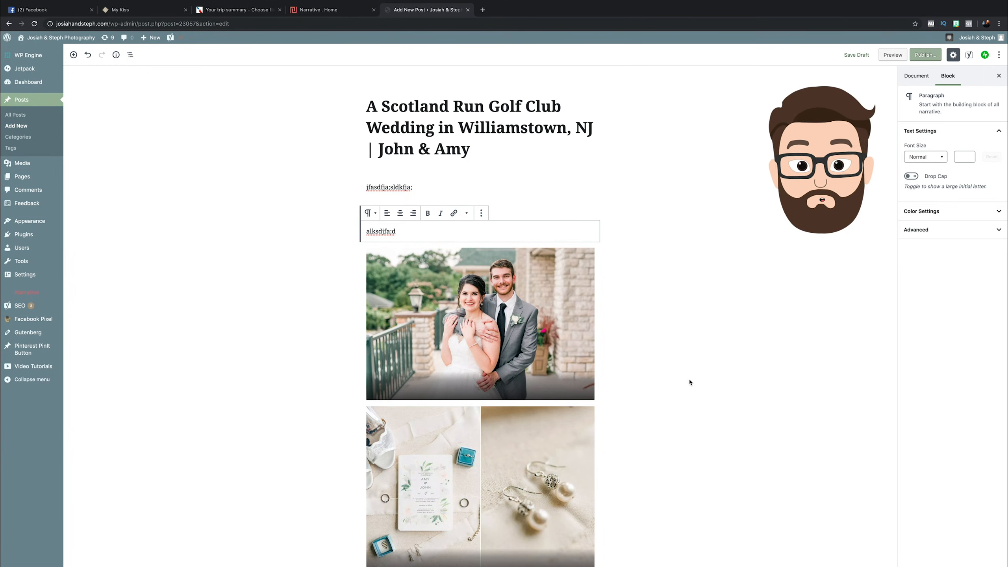
Compare the photos in the post's gallery with the Narrative layout, and check the gallery's column setting.
scroll(176, 409, "down", 15)
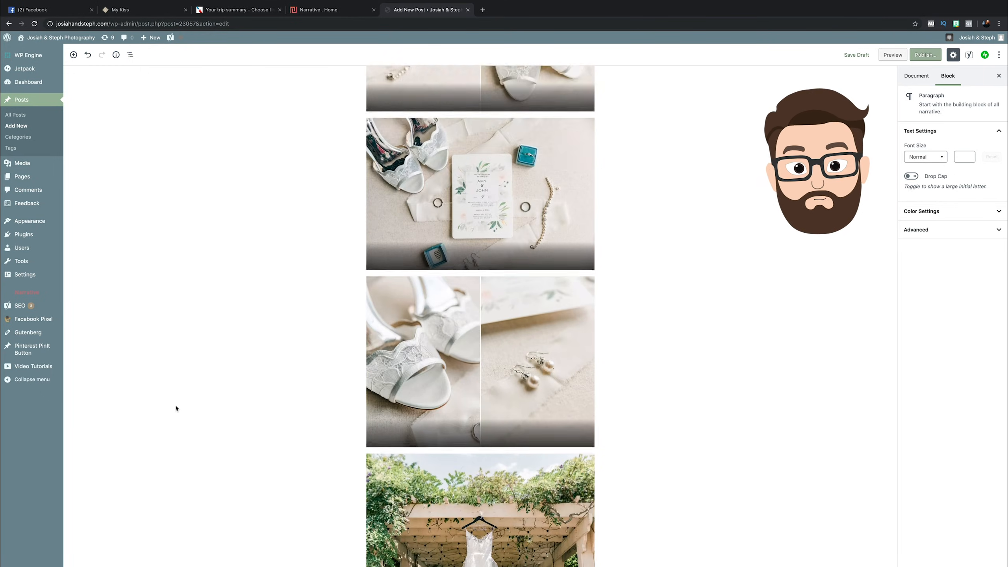
scroll(176, 409, "down", 20)
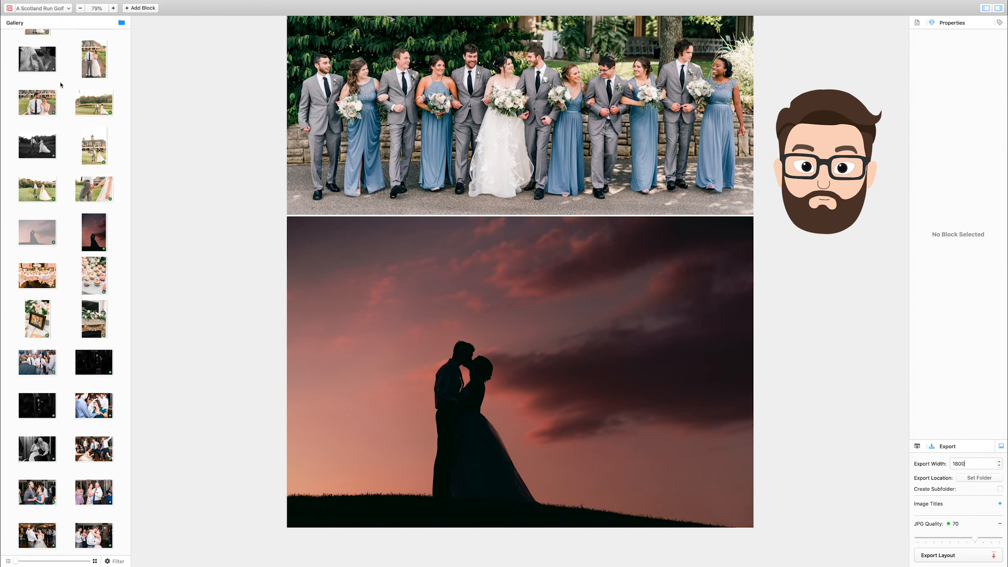
scroll(573, 243, "up", 5)
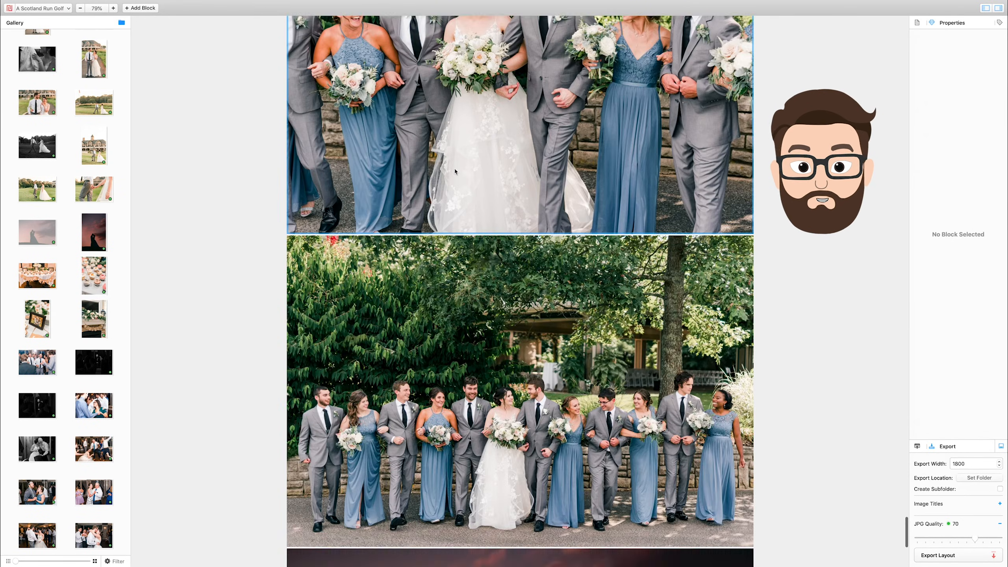
scroll(574, 243, "down", 5)
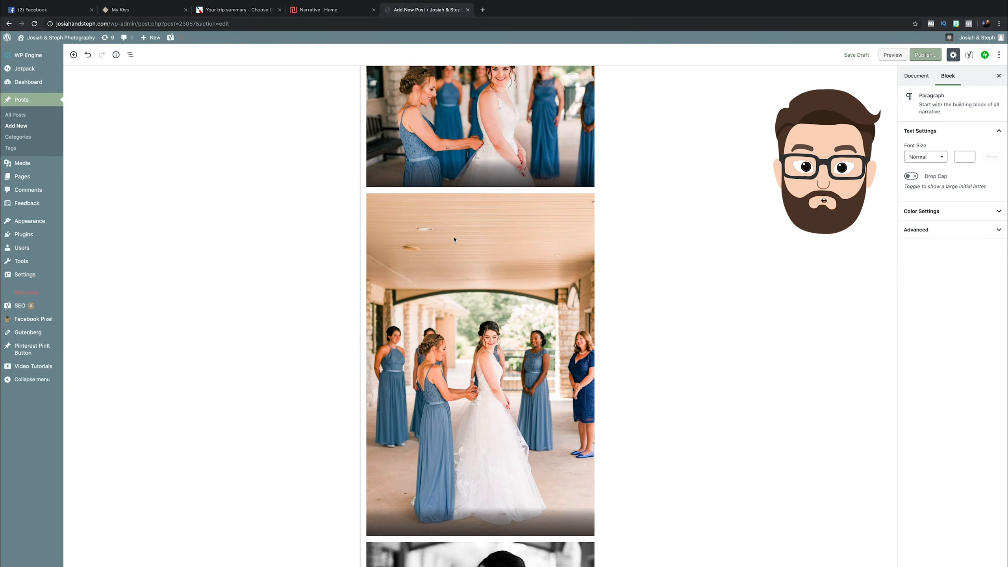
scroll(647, 184, "up", 20)
scroll(646, 187, "up", 5)
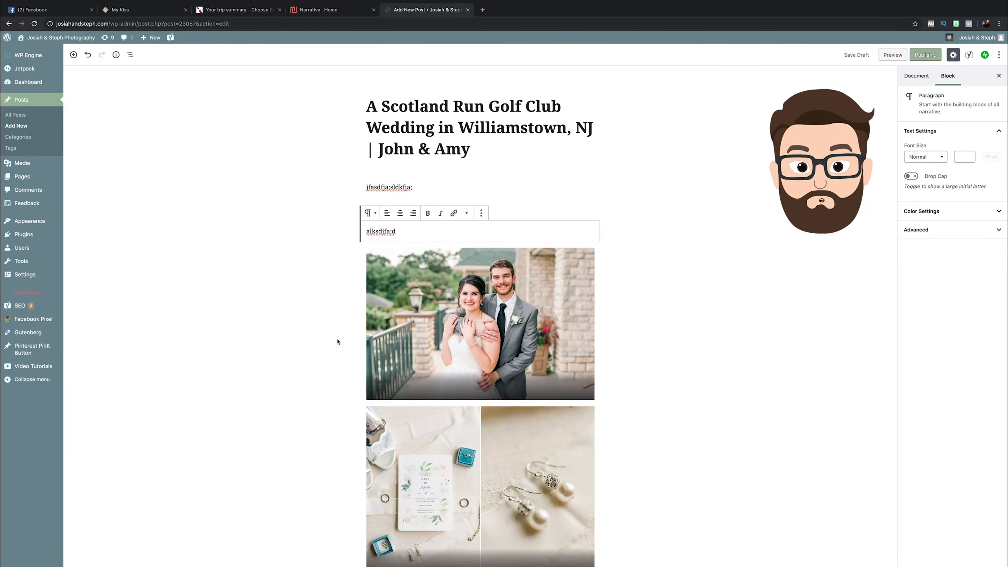
left_click(483, 310)
left_click(988, 154)
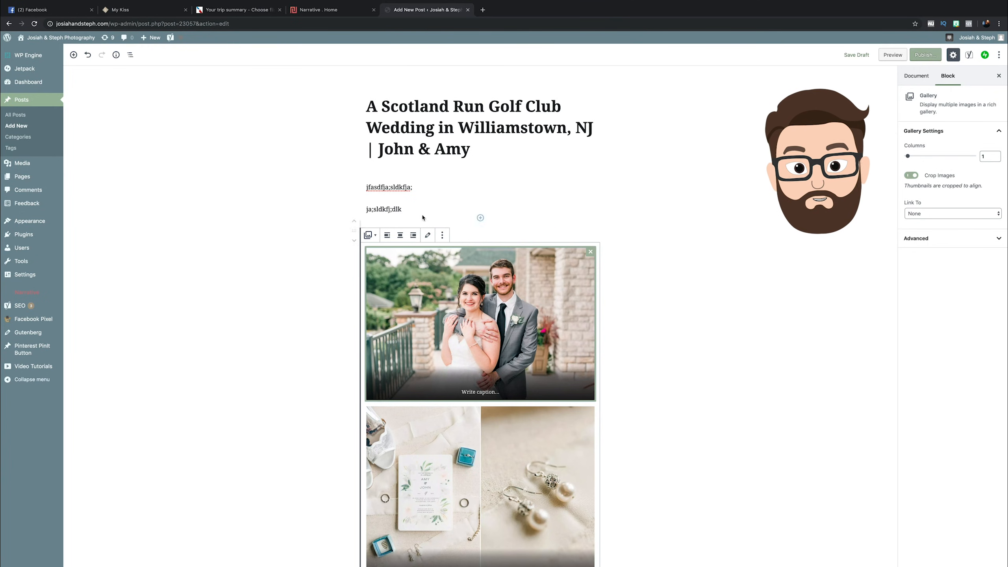
scroll(321, 425, "down", 15)
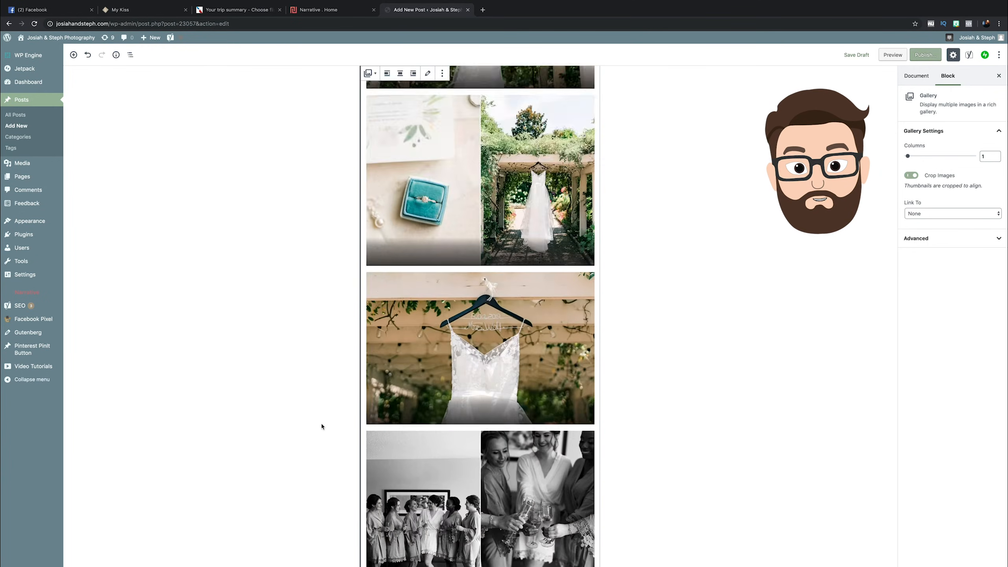
scroll(322, 425, "up", 15)
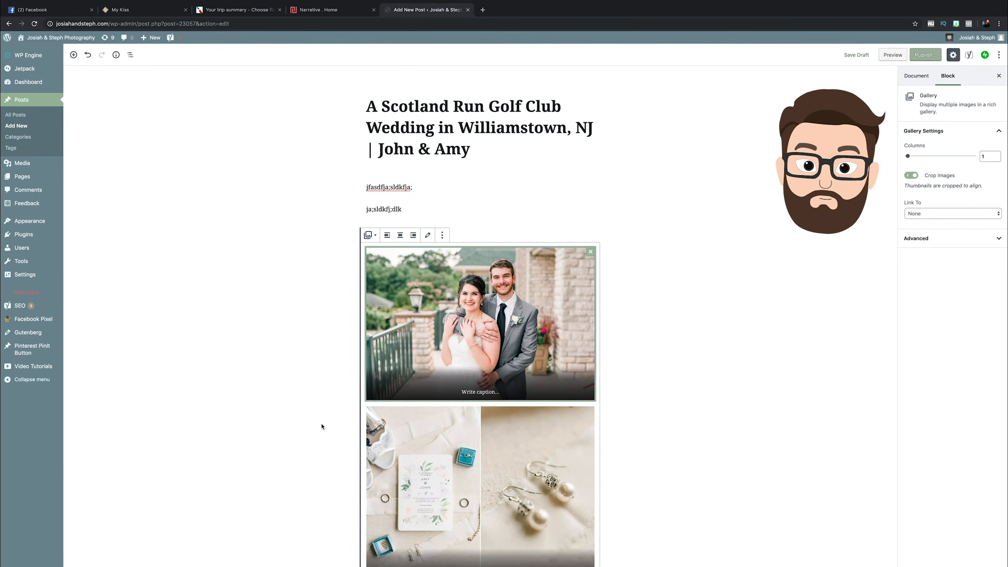